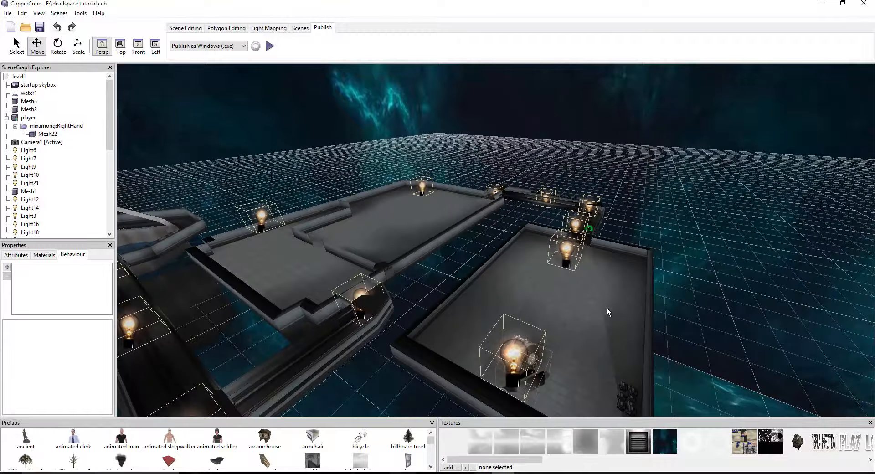
Step: Switch to the Blender model file and examine the assembled rooms, connecting corridors and round shaft of the level
{"action": "scroll", "coordinate": [606, 307], "scroll_direction": "up", "scroll_amount": 5}
{"action": "middle_click_drag", "start_coordinate": [650, 289], "coordinate": [622, 272]}
{"action": "right_click_drag", "start_coordinate": [622, 272], "coordinate": [573, 270]}
{"action": "mouse_move", "coordinate": [529, 472]}
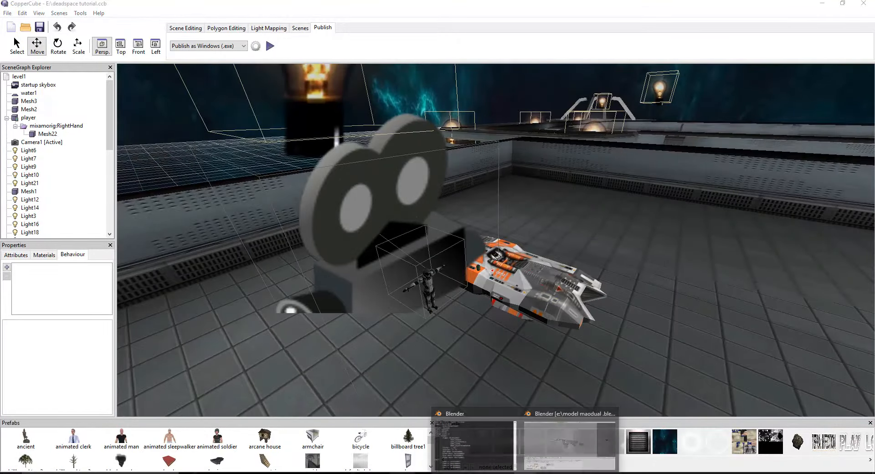
{"action": "left_click", "coordinate": [568, 439]}
{"action": "scroll", "coordinate": [523, 255], "scroll_direction": "down", "scroll_amount": 5}
{"action": "scroll", "coordinate": [524, 238], "scroll_direction": "up", "scroll_amount": 8}
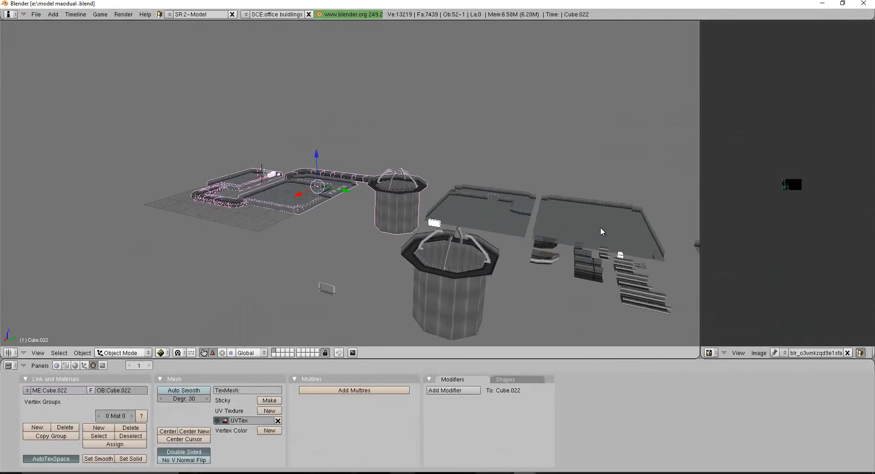
{"action": "mouse_move", "coordinate": [590, 224]}
{"action": "middle_mouse_down", "text": "shift"}
{"action": "mouse_move", "coordinate": [413, 198]}
{"action": "mouse_move", "coordinate": [648, 241]}
{"action": "middle_mouse_up", "text": "shift"}
{"action": "scroll", "coordinate": [414, 198], "scroll_direction": "up", "scroll_amount": 3}
{"action": "scroll", "coordinate": [414, 198], "scroll_direction": "down", "scroll_amount": 4}
{"action": "middle_click_drag", "start_coordinate": [390, 196], "coordinate": [437, 231], "text": "shift"}
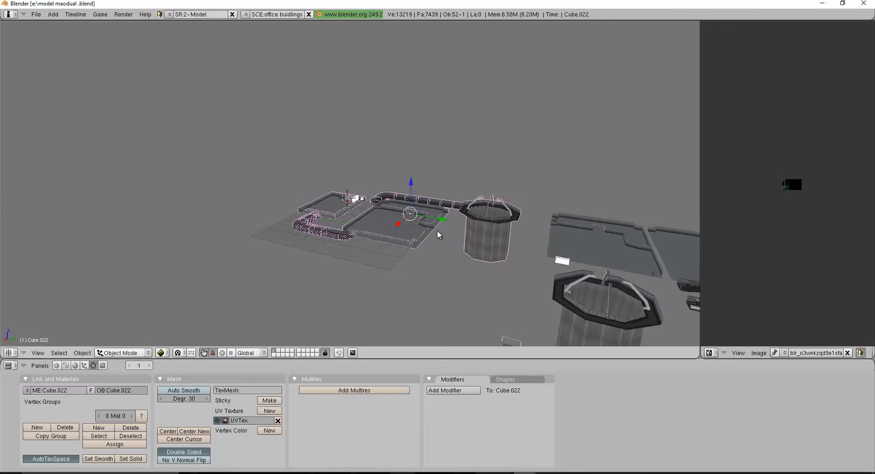
{"action": "scroll", "coordinate": [437, 230], "scroll_direction": "up", "scroll_amount": 4}
{"action": "middle_click_drag", "start_coordinate": [434, 261], "coordinate": [482, 225]}
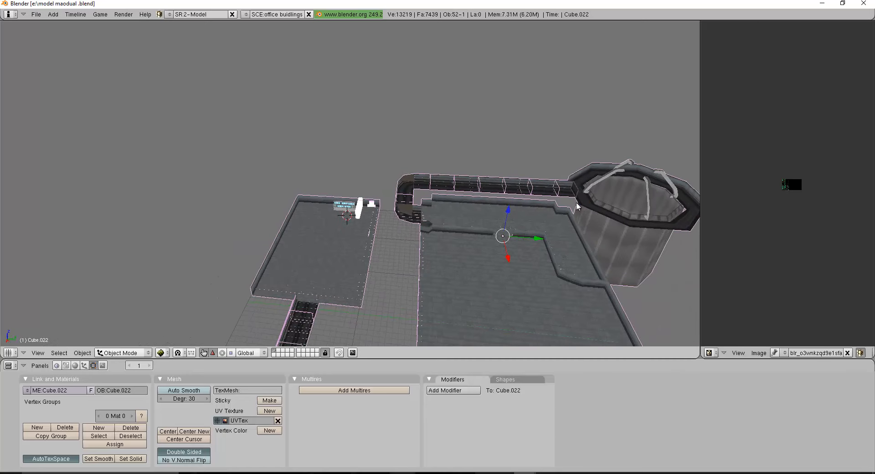
{"action": "scroll", "coordinate": [576, 206], "scroll_direction": "down", "scroll_amount": 2}
{"action": "middle_click_drag", "start_coordinate": [574, 212], "coordinate": [517, 205], "text": "shift"}
Step: Inspect the wall console in the smaller room, selecting its monitor screens and the white console in the corner
{"action": "scroll", "coordinate": [488, 193], "scroll_direction": "up", "scroll_amount": 3}
{"action": "scroll", "coordinate": [488, 193], "scroll_direction": "up", "scroll_amount": 1}
{"action": "middle_click_drag", "start_coordinate": [325, 208], "coordinate": [429, 223], "text": "shift"}
{"action": "scroll", "coordinate": [542, 217], "scroll_direction": "up", "scroll_amount": 4}
{"action": "scroll", "coordinate": [418, 251], "scroll_direction": "up", "scroll_amount": 5}
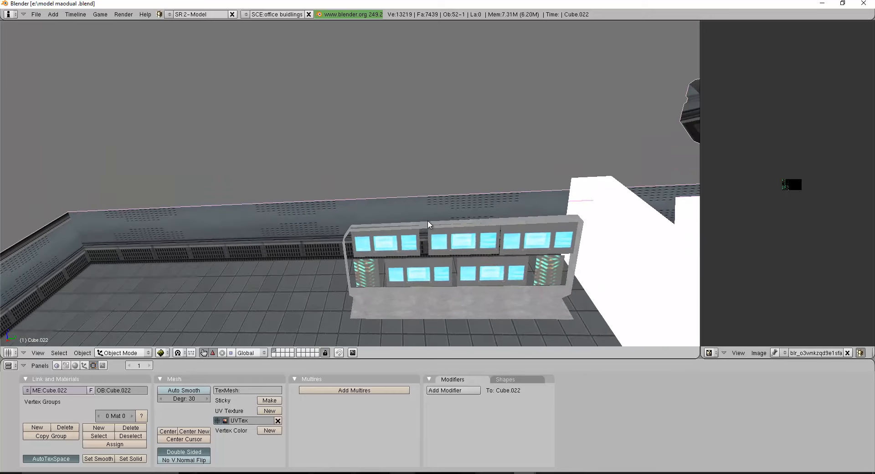
{"action": "middle_click_drag", "start_coordinate": [544, 247], "coordinate": [467, 243]}
{"action": "scroll", "coordinate": [456, 242], "scroll_direction": "down", "scroll_amount": 2}
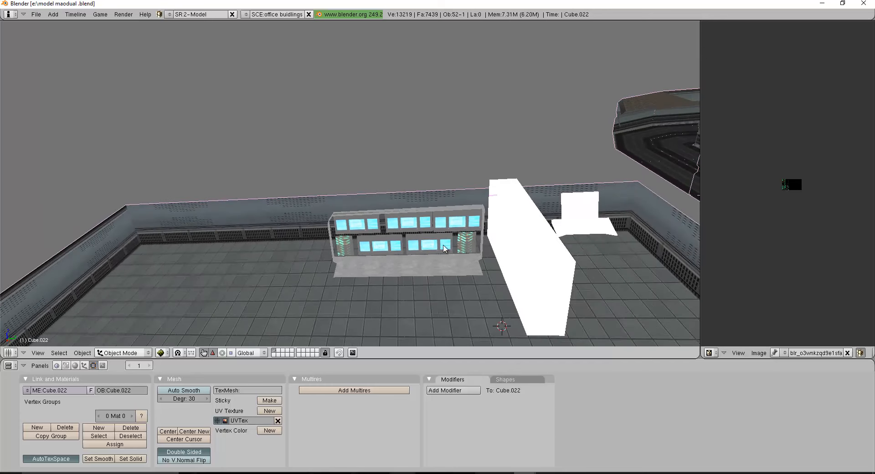
{"action": "right_click", "coordinate": [381, 234]}
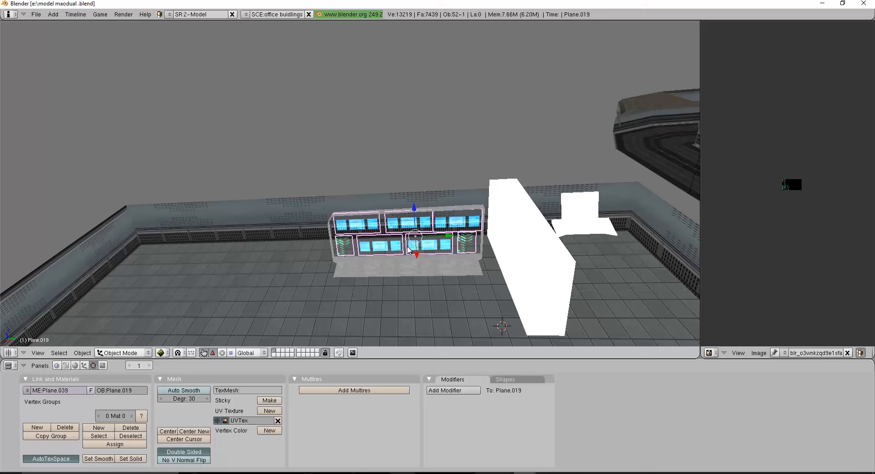
{"action": "scroll", "coordinate": [536, 255], "scroll_direction": "down", "scroll_amount": 1}
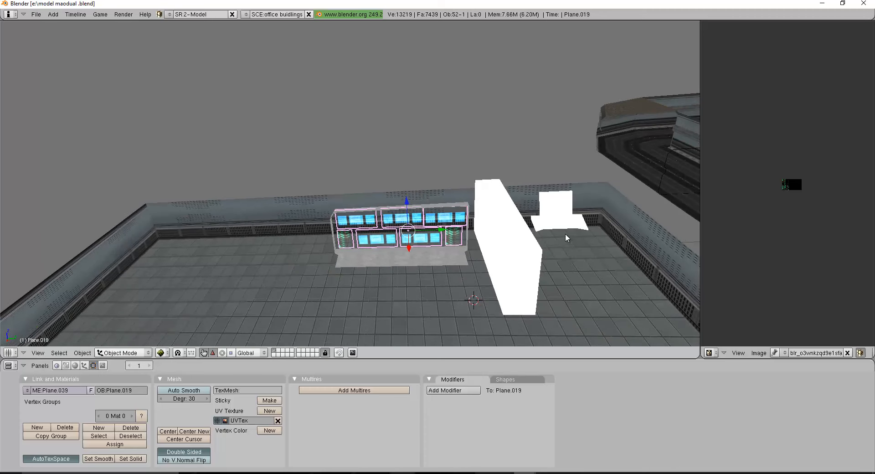
{"action": "scroll", "coordinate": [565, 217], "scroll_direction": "down", "scroll_amount": 1}
{"action": "right_click", "coordinate": [554, 216]}
Step: Examine the separate modular floors, corridor segments and shaft pieces laid out beside the assembled level
{"action": "middle_click_drag", "start_coordinate": [524, 218], "coordinate": [570, 222]}
{"action": "scroll", "coordinate": [627, 223], "scroll_direction": "down", "scroll_amount": 1}
{"action": "middle_click_drag", "start_coordinate": [630, 223], "coordinate": [537, 238]}
{"action": "scroll", "coordinate": [404, 244], "scroll_direction": "up", "scroll_amount": 4}
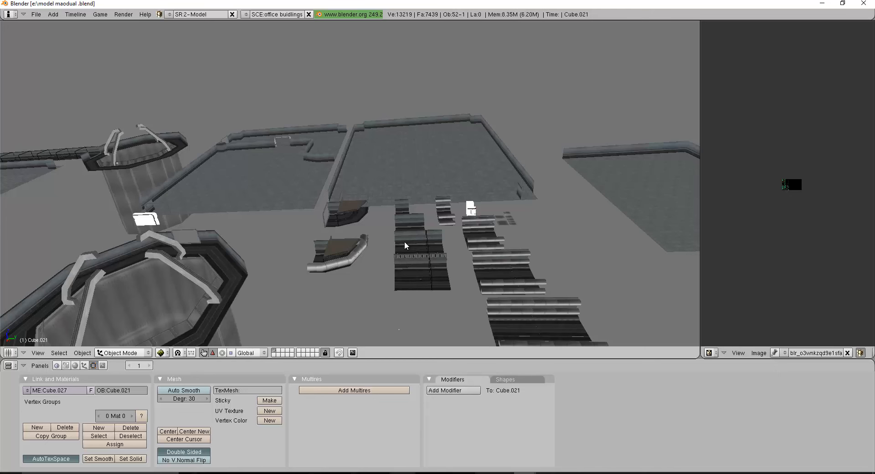
{"action": "middle_click_drag", "start_coordinate": [419, 236], "coordinate": [368, 226]}
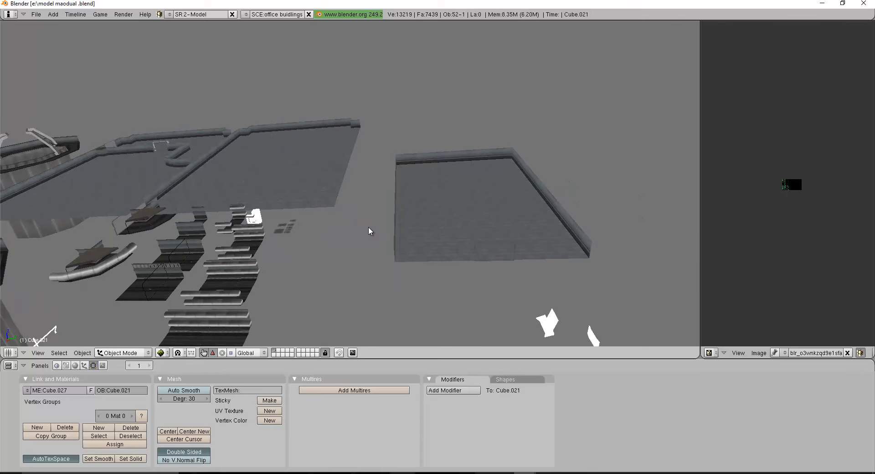
{"action": "scroll", "coordinate": [368, 226], "scroll_direction": "down", "scroll_amount": 3}
{"action": "middle_click_drag", "start_coordinate": [368, 226], "coordinate": [492, 225]}
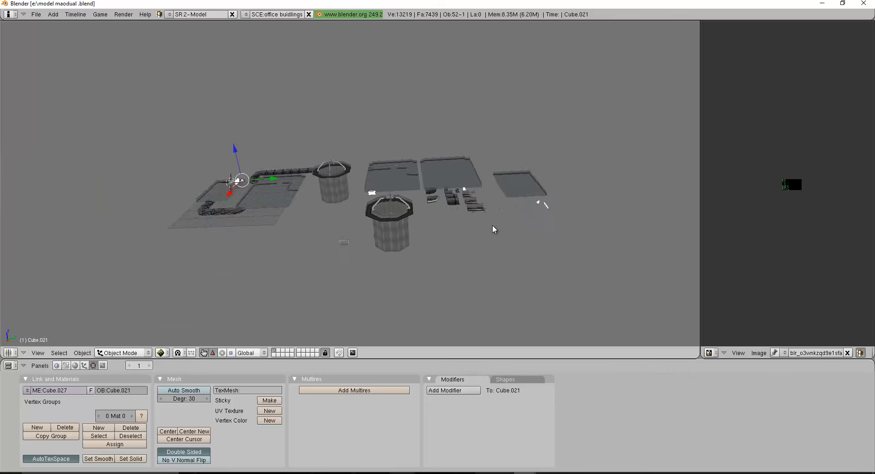
{"action": "scroll", "coordinate": [221, 197], "scroll_direction": "up", "scroll_amount": 1}
{"action": "scroll", "coordinate": [336, 225], "scroll_direction": "up", "scroll_amount": 3}
{"action": "scroll", "coordinate": [451, 275], "scroll_direction": "up", "scroll_amount": 2}
{"action": "middle_click_drag", "start_coordinate": [451, 275], "coordinate": [521, 130], "text": "shift"}
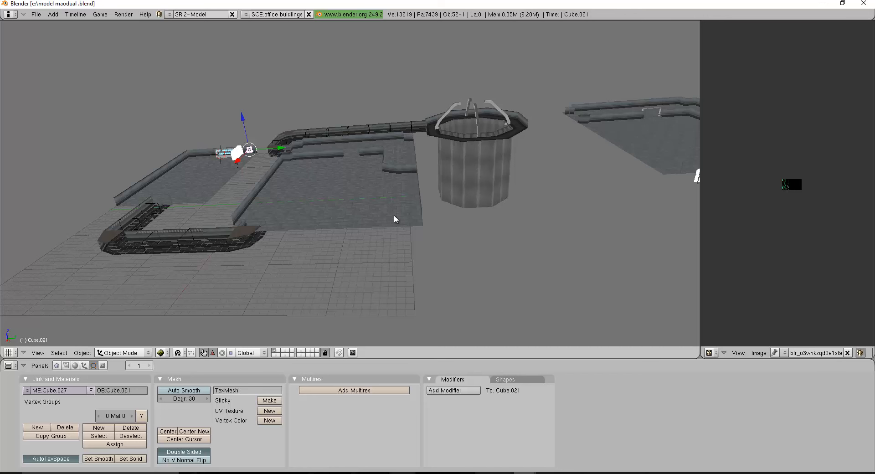
{"action": "middle_click_drag", "start_coordinate": [527, 234], "coordinate": [247, 248], "text": "shift"}
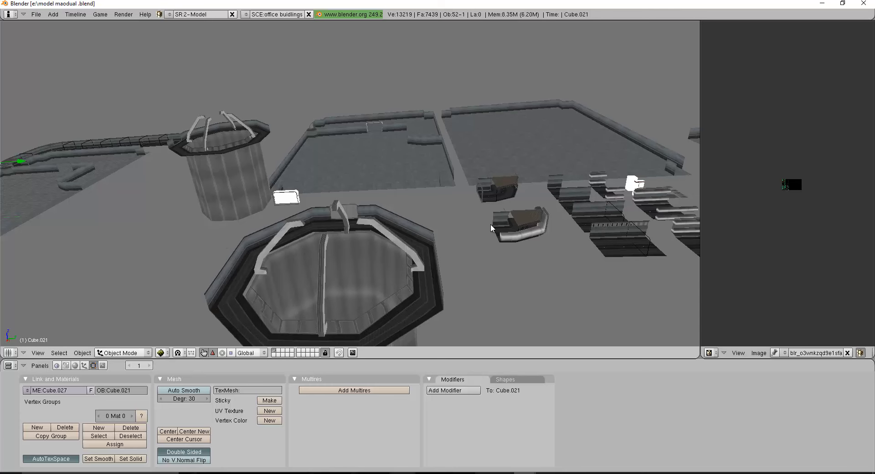
{"action": "middle_click_drag", "start_coordinate": [491, 223], "coordinate": [441, 237]}
{"action": "scroll", "coordinate": [370, 194], "scroll_direction": "up", "scroll_amount": 5}
{"action": "scroll", "coordinate": [367, 199], "scroll_direction": "down", "scroll_amount": 6}
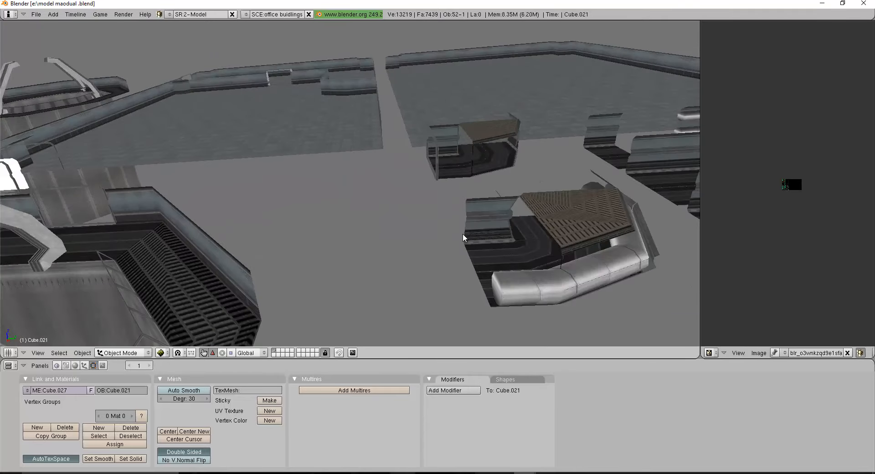
Step: Select the pipe on the curved corridor piece and examine the modular parts from above and in overview
{"action": "right_click", "coordinate": [537, 273]}
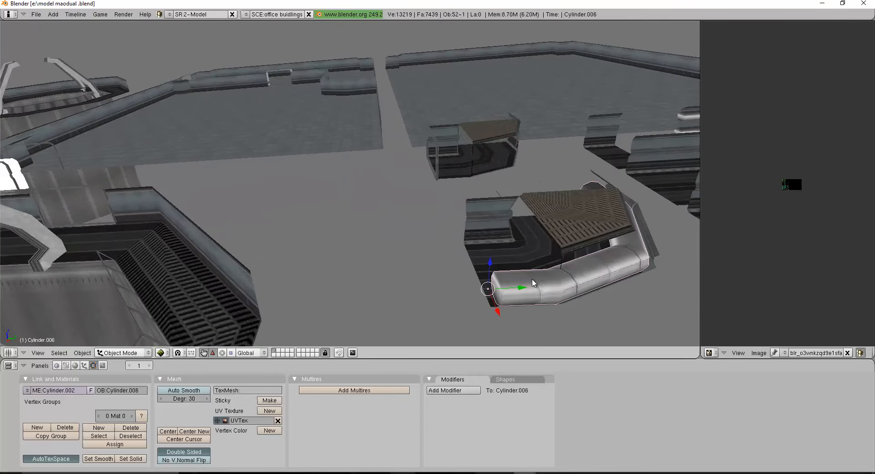
{"action": "left_click", "coordinate": [38, 352]}
{"action": "left_click", "coordinate": [69, 153]}
{"action": "middle_click_drag", "start_coordinate": [84, 160], "coordinate": [340, 310]}
{"action": "scroll", "coordinate": [433, 237], "scroll_direction": "up", "scroll_amount": 5}
{"action": "scroll", "coordinate": [348, 280], "scroll_direction": "down", "scroll_amount": 7}
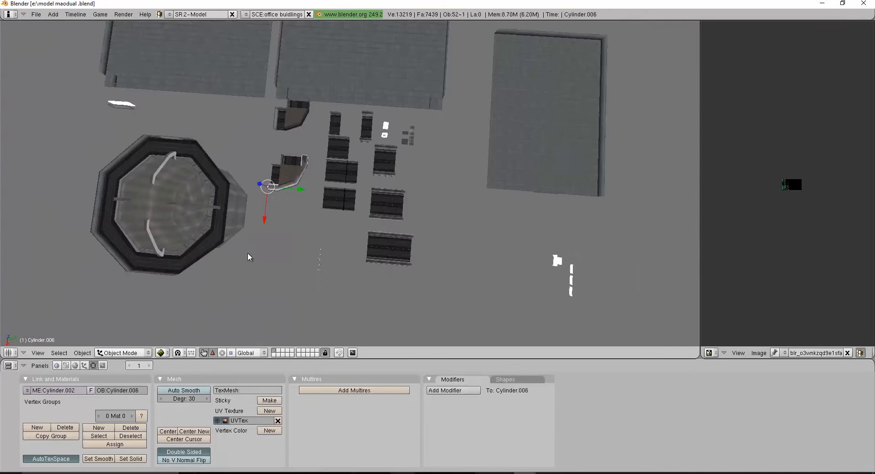
{"action": "middle_click_drag", "start_coordinate": [248, 254], "coordinate": [281, 98]}
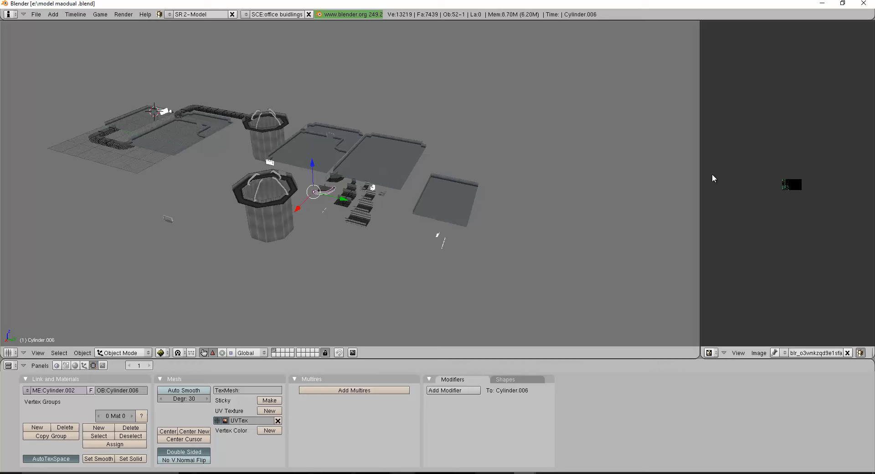
Step: Switch back to CopperCube and select the orange and white spaceship beside the player character
{"action": "left_click", "coordinate": [505, 472]}
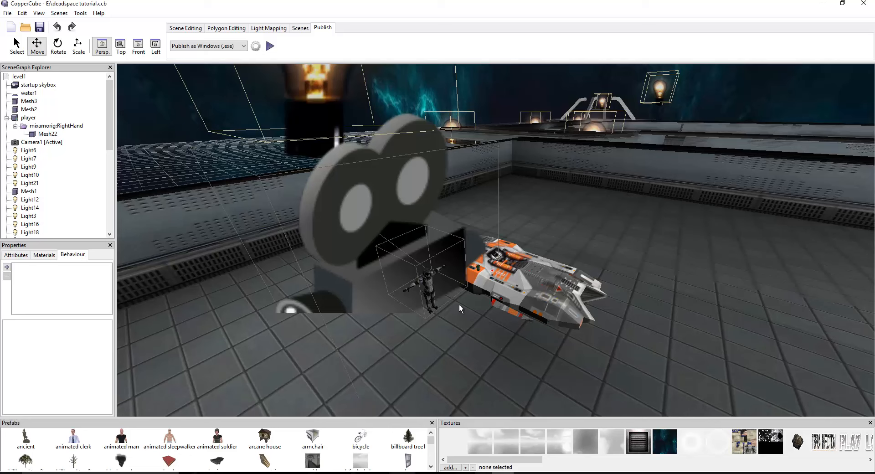
{"action": "right_click", "coordinate": [430, 286]}
{"action": "left_click", "coordinate": [546, 269]}
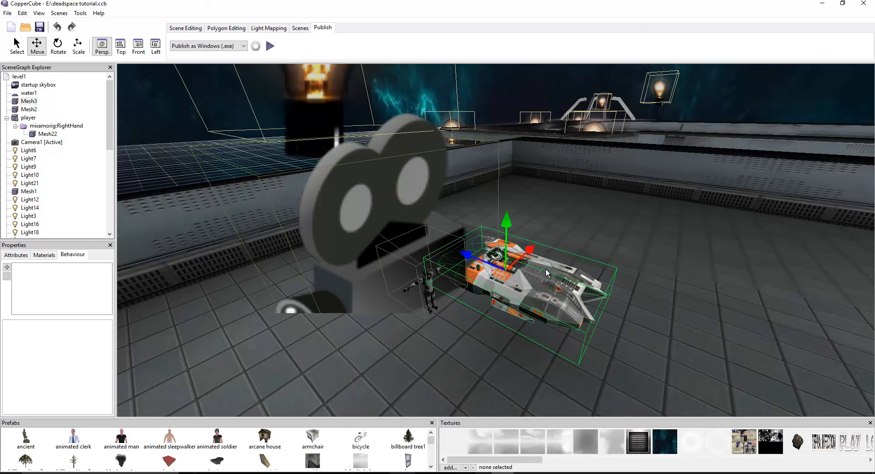
Step: Find the dark corridor with the seated character and select the green glowing ring on its floor
{"action": "scroll", "coordinate": [519, 266], "scroll_direction": "down", "scroll_amount": 6}
{"action": "right_click_drag", "start_coordinate": [649, 303], "coordinate": [597, 318]}
{"action": "scroll", "coordinate": [598, 318], "scroll_direction": "up", "scroll_amount": 3}
{"action": "middle_click_drag", "start_coordinate": [581, 321], "coordinate": [568, 320]}
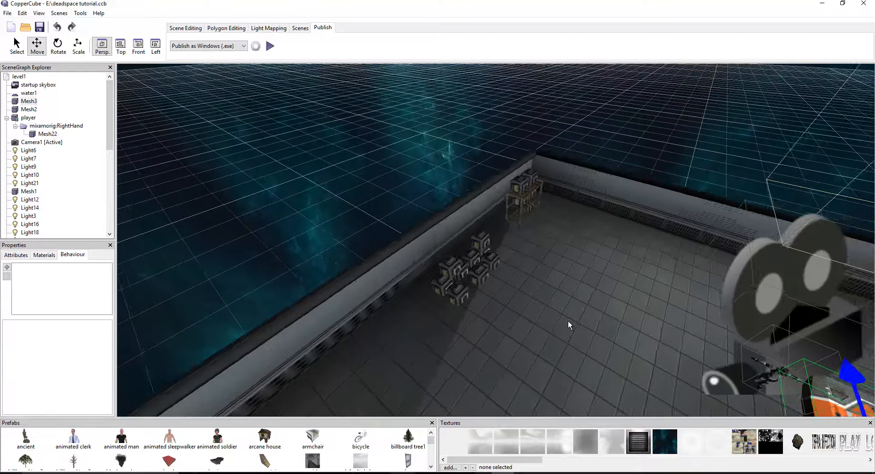
{"action": "scroll", "coordinate": [564, 320], "scroll_direction": "up", "scroll_amount": 4}
{"action": "right_click_drag", "start_coordinate": [563, 322], "coordinate": [440, 270]}
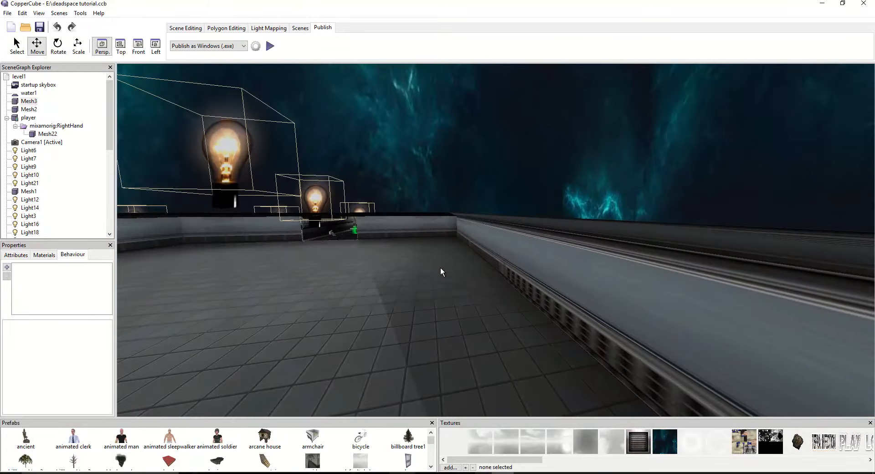
{"action": "middle_click_drag", "start_coordinate": [440, 269], "coordinate": [495, 261]}
{"action": "scroll", "coordinate": [469, 280], "scroll_direction": "up", "scroll_amount": 3}
{"action": "scroll", "coordinate": [490, 261], "scroll_direction": "up", "scroll_amount": 8}
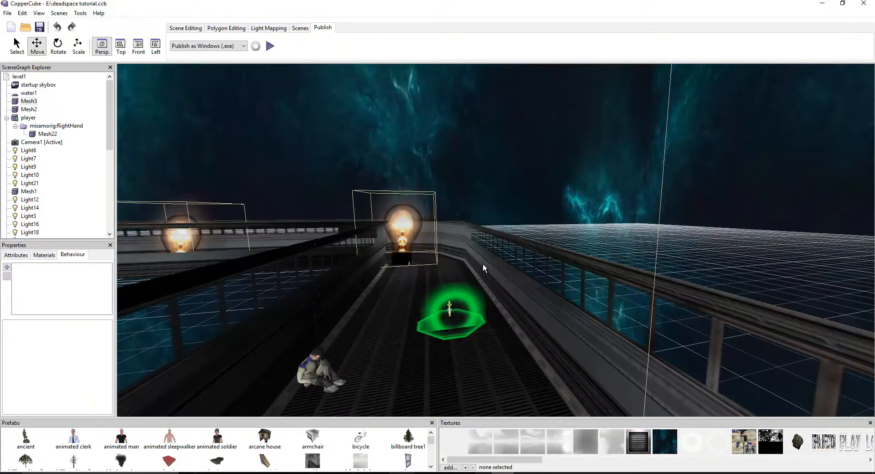
{"action": "right_click_drag", "start_coordinate": [483, 264], "coordinate": [453, 280]}
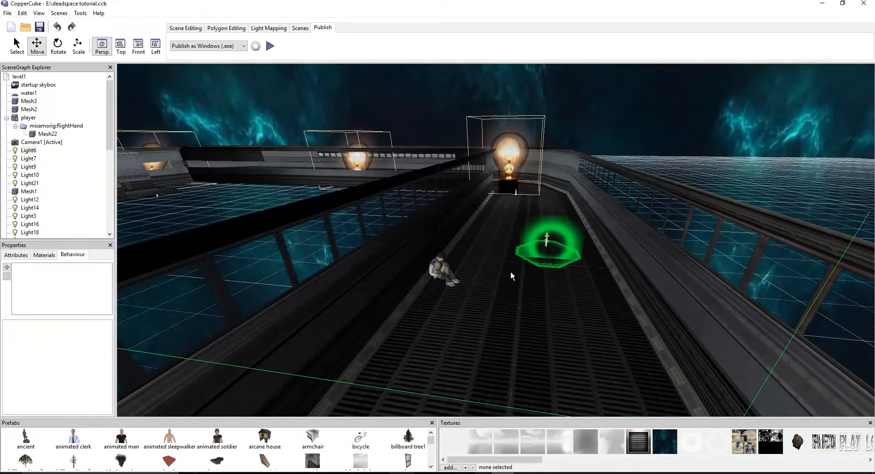
{"action": "scroll", "coordinate": [528, 267], "scroll_direction": "up", "scroll_amount": 3}
{"action": "left_click", "coordinate": [607, 237]}
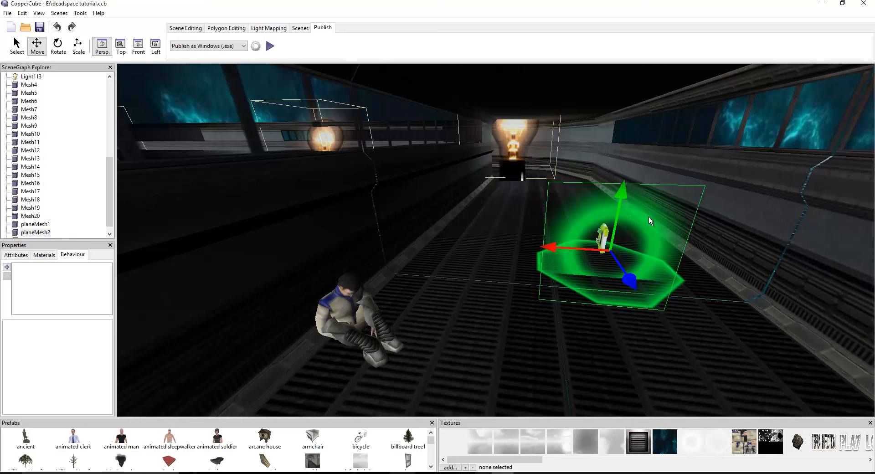
Step: Add a particle system to the scene and move it in line with the green ring in the corridor
{"action": "left_click", "coordinate": [184, 27]}
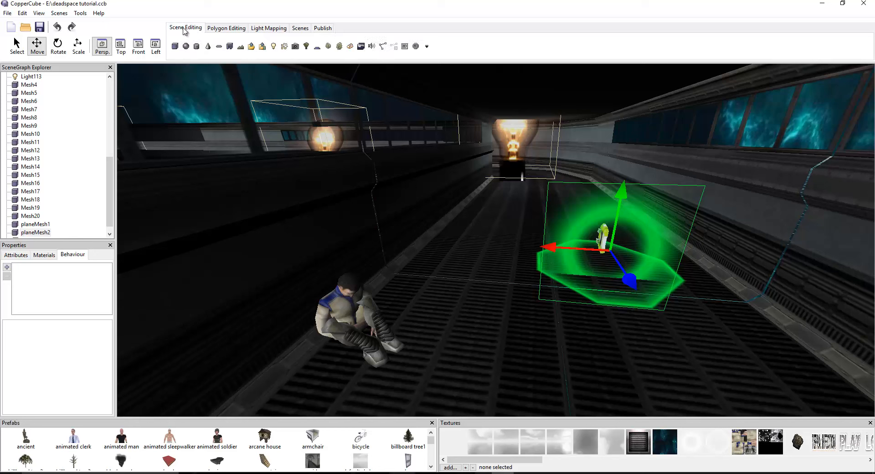
{"action": "left_click", "coordinate": [317, 48]}
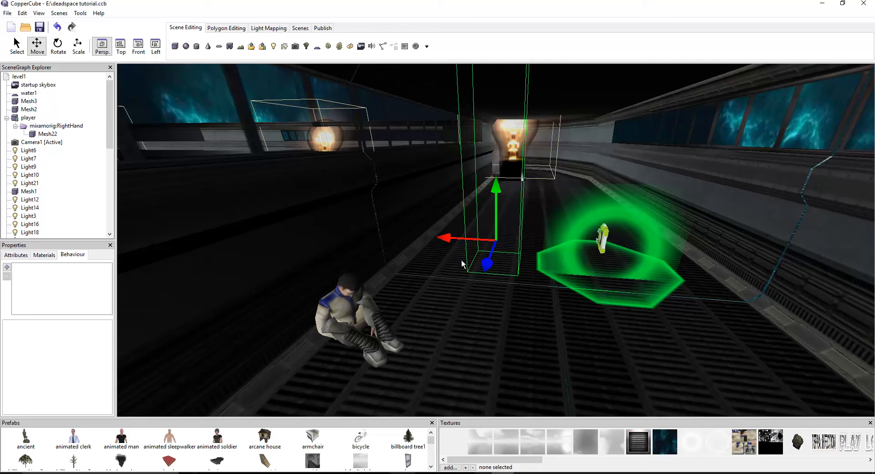
{"action": "left_click_drag", "start_coordinate": [445, 235], "coordinate": [484, 253]}
{"action": "scroll", "coordinate": [555, 298], "scroll_direction": "down", "scroll_amount": 2}
{"action": "scroll", "coordinate": [549, 303], "scroll_direction": "up", "scroll_amount": 1}
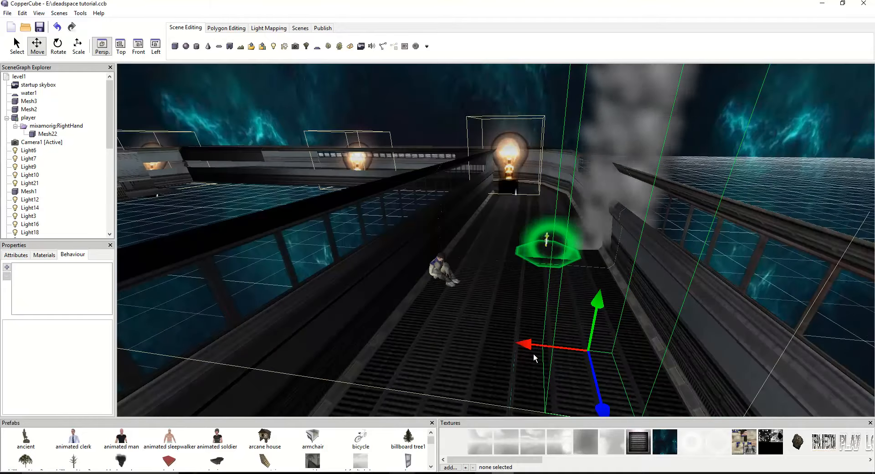
{"action": "left_click_drag", "start_coordinate": [522, 347], "coordinate": [476, 344]}
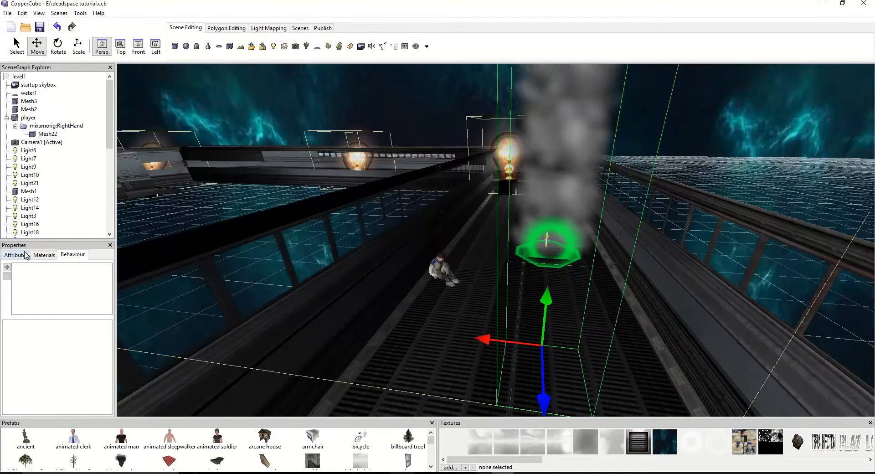
Step: Try frame105.png as the particle system's texture, and replace it with frame98.png
{"action": "left_click", "coordinate": [45, 254]}
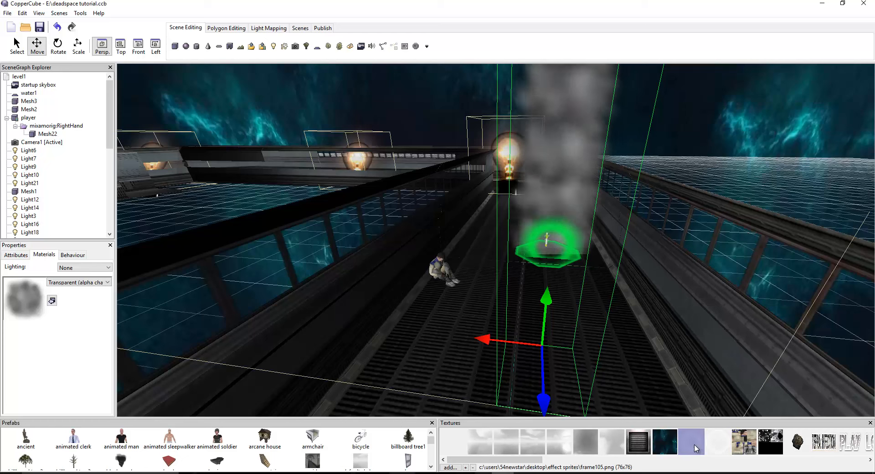
{"action": "left_click", "coordinate": [52, 301]}
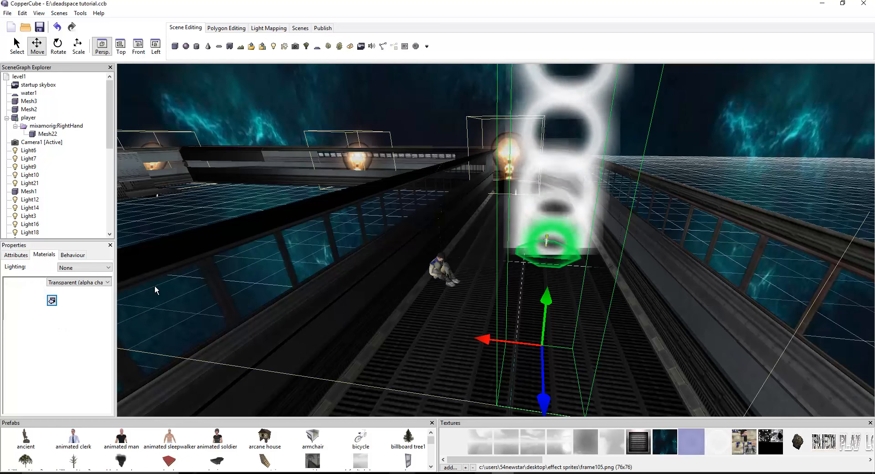
{"action": "left_click", "coordinate": [713, 451]}
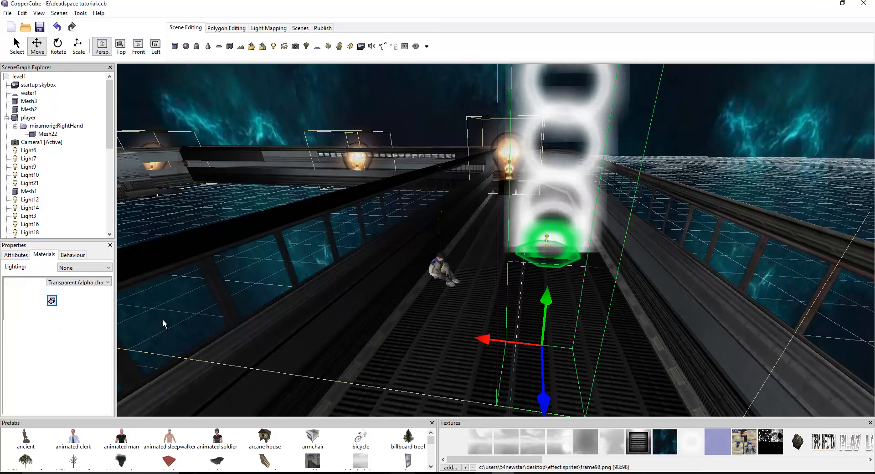
{"action": "left_click", "coordinate": [51, 299]}
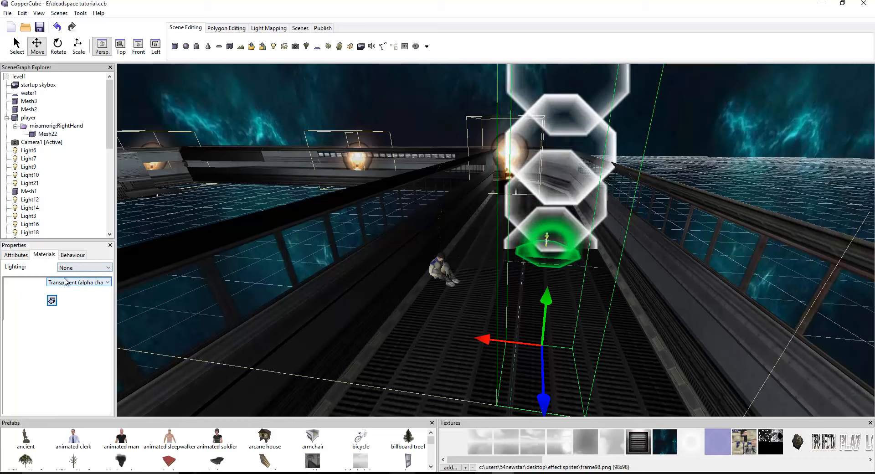
Step: Set the particle system's MinStartColor to a medium green with RGB 38, 206, 19
{"action": "left_click", "coordinate": [17, 255]}
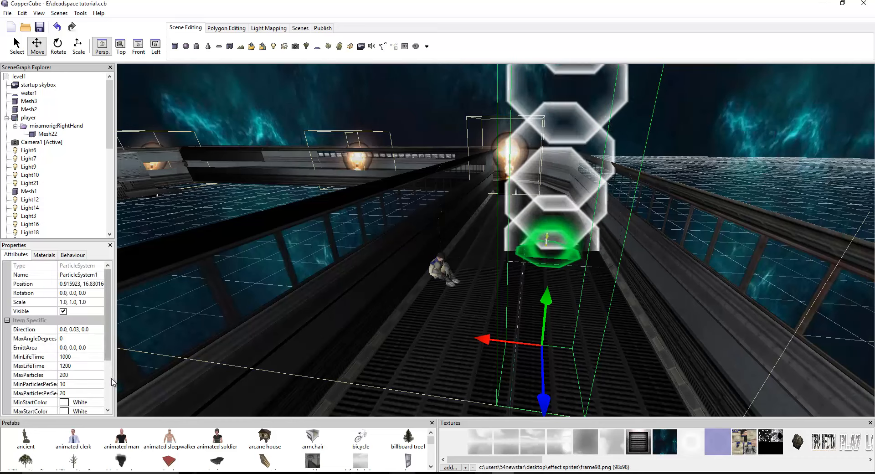
{"action": "scroll", "coordinate": [83, 366], "scroll_direction": "down", "scroll_amount": 3}
{"action": "left_click", "coordinate": [77, 329]}
{"action": "left_click", "coordinate": [99, 329]}
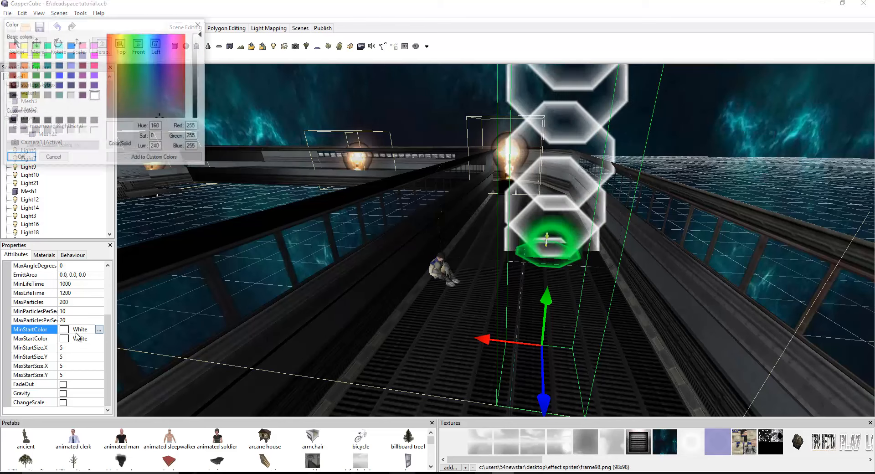
{"action": "left_click_drag", "start_coordinate": [123, 62], "coordinate": [132, 48]}
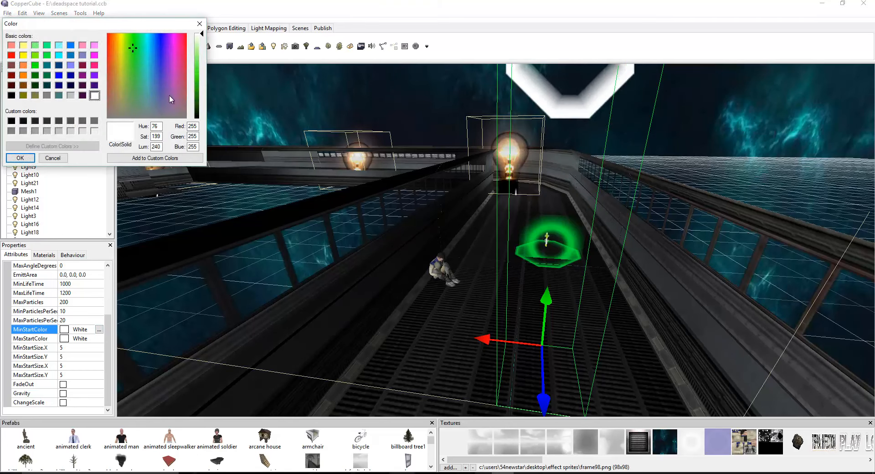
{"action": "left_click", "coordinate": [200, 82]}
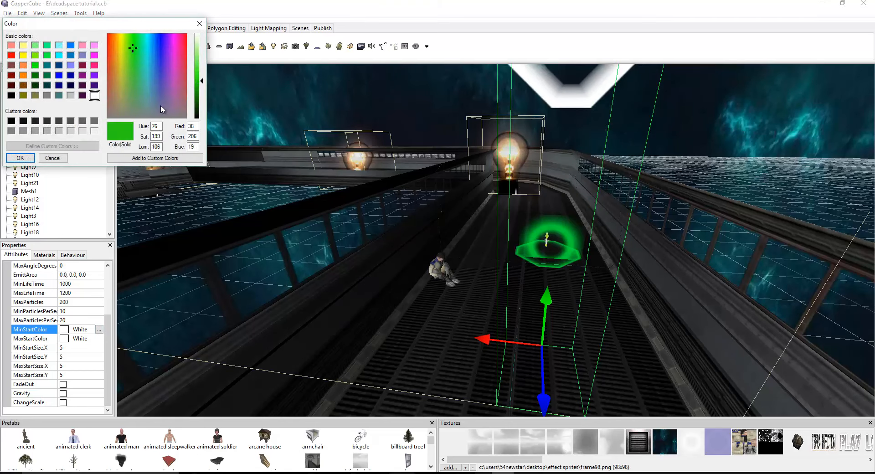
{"action": "left_click", "coordinate": [21, 159]}
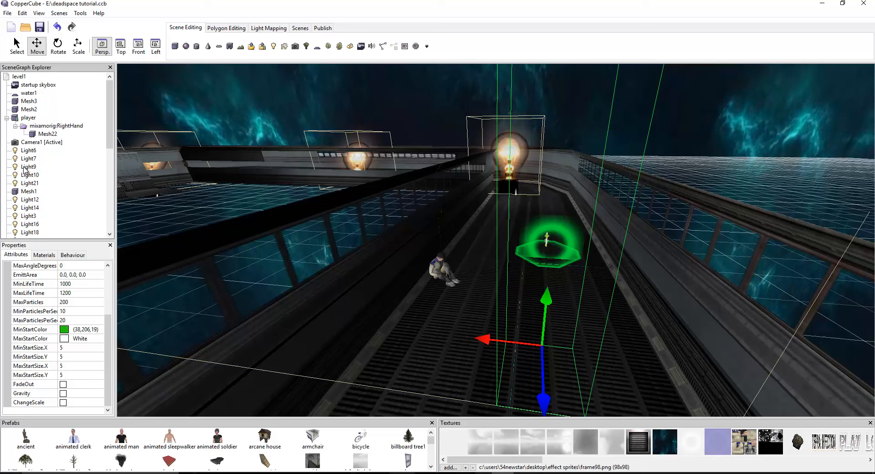
Step: Set the particle system's MaxStartColor to a yellowish green with RGB 113, 210, 23
{"action": "left_click", "coordinate": [76, 339]}
{"action": "left_click", "coordinate": [99, 339]}
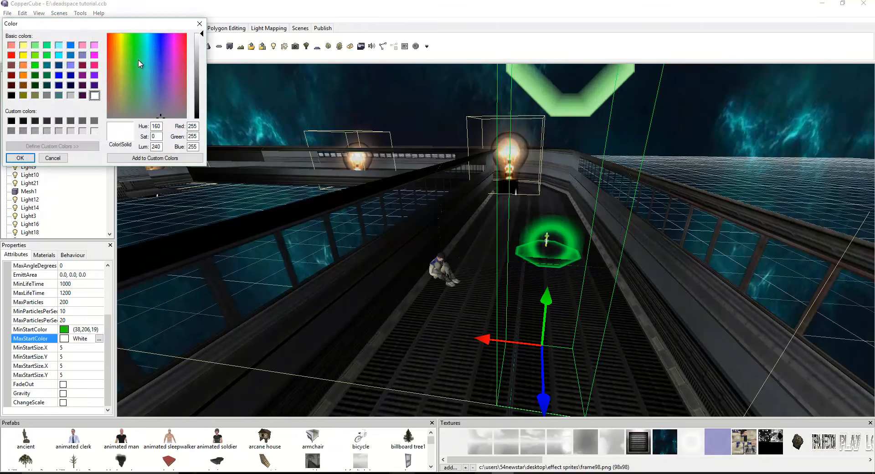
{"action": "left_click", "coordinate": [199, 79]}
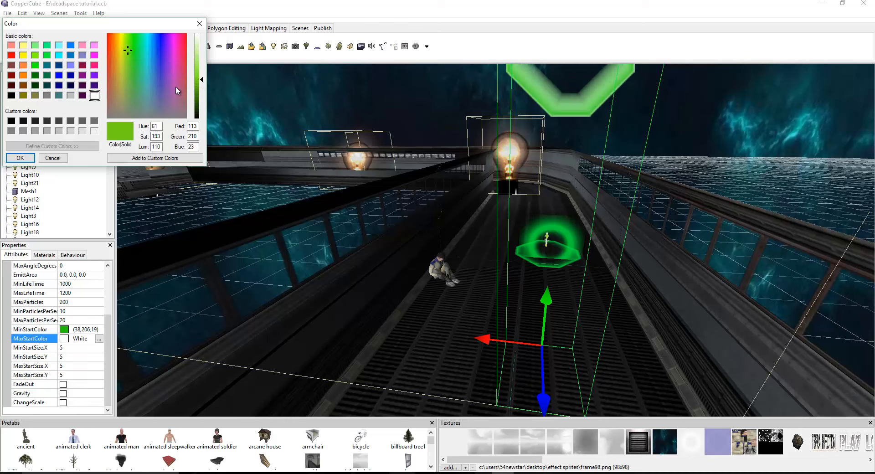
{"action": "left_click", "coordinate": [21, 158]}
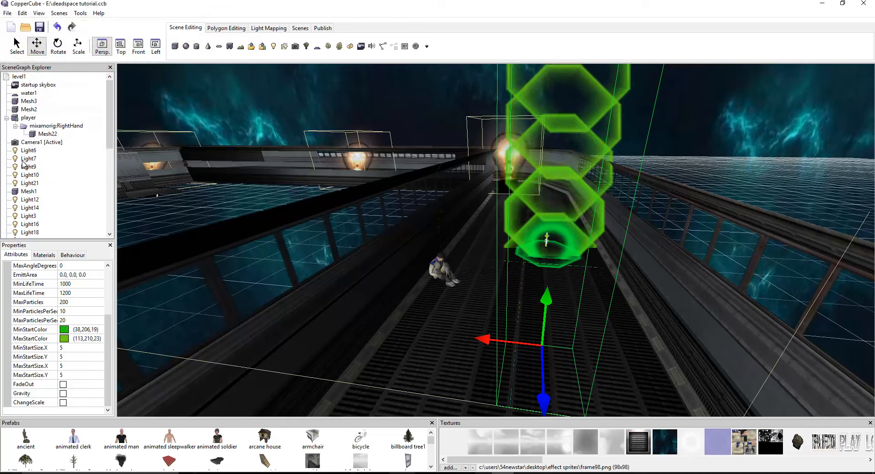
Step: Set the particles' maximum start size to 10 in both X and Y
{"action": "left_click", "coordinate": [73, 357]}
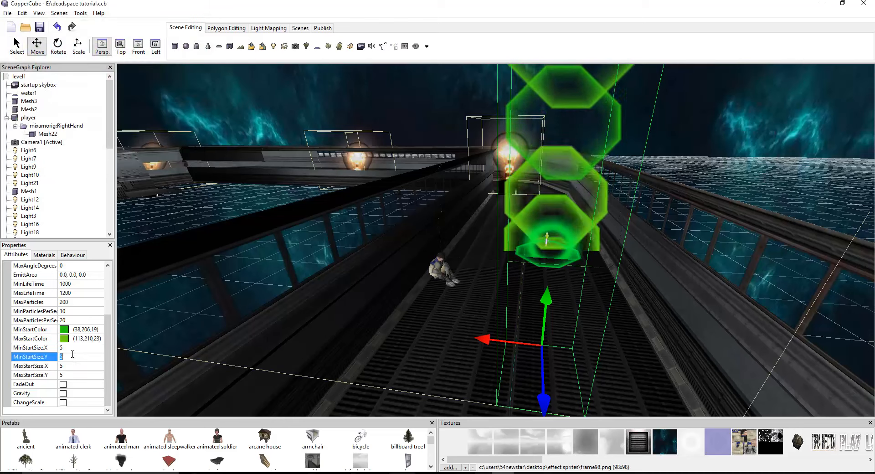
{"action": "left_click", "coordinate": [75, 349]}
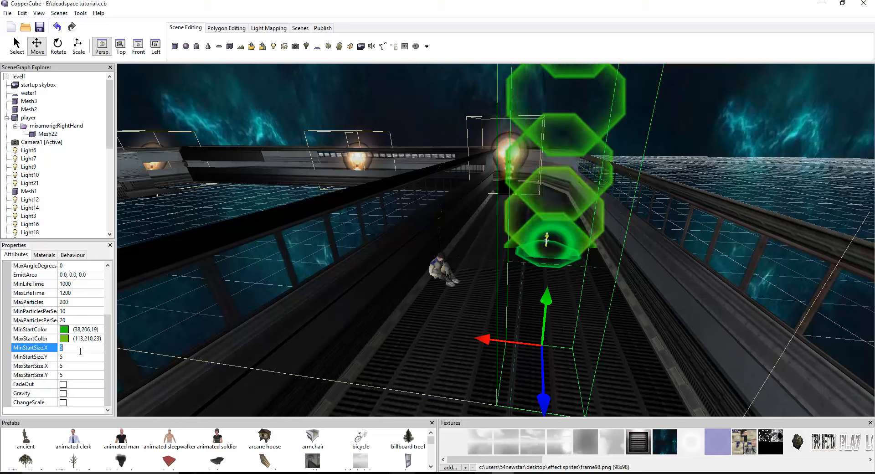
{"action": "left_click", "coordinate": [73, 374]}
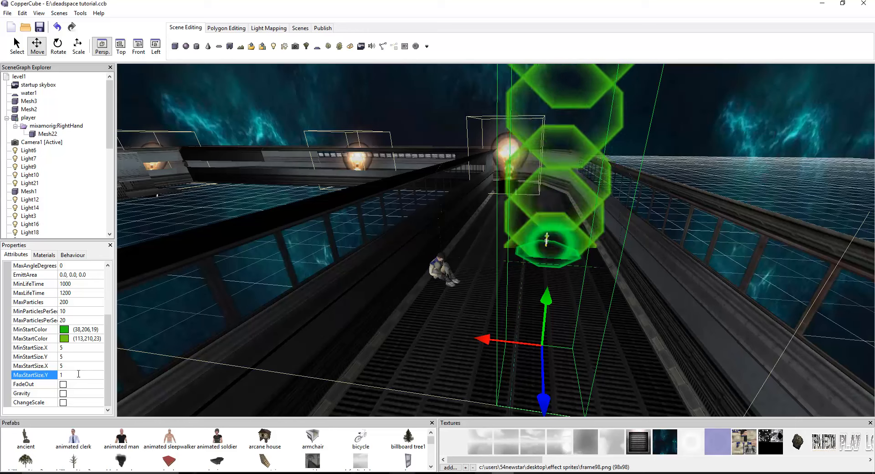
{"action": "type", "text": "10"}
{"action": "left_click", "coordinate": [72, 364]}
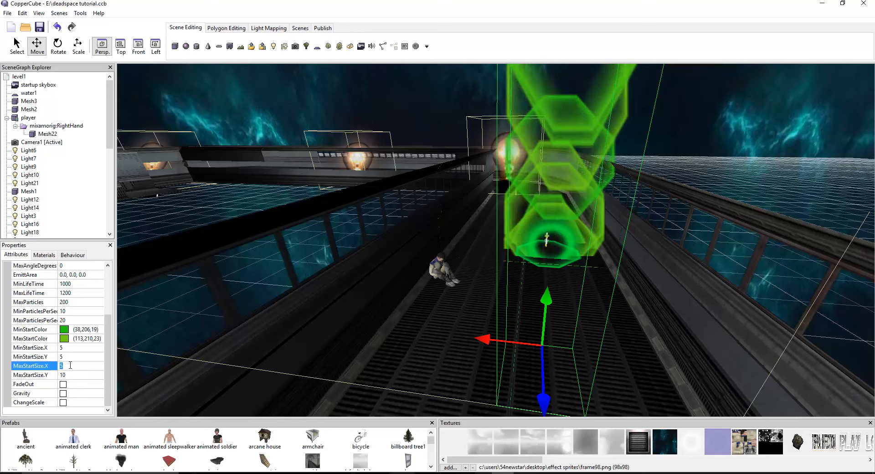
Step: Set the particle system's maximum particles per second to 40
{"action": "left_click", "coordinate": [76, 302]}
{"action": "left_click", "coordinate": [74, 312]}
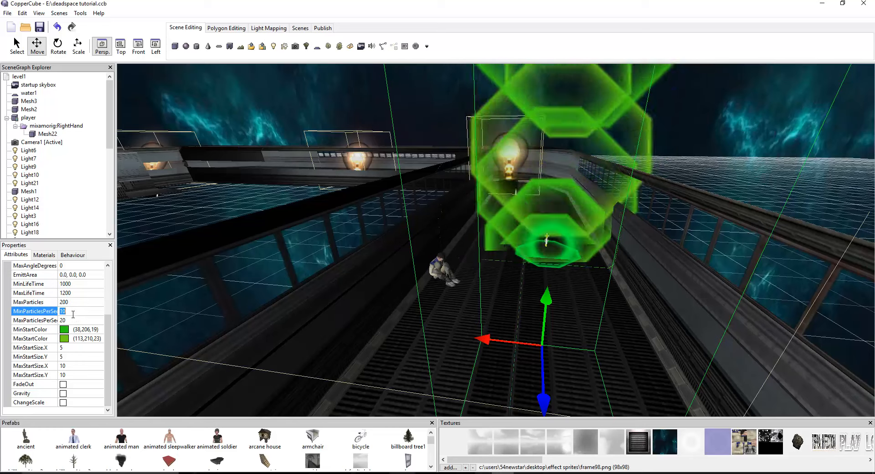
{"action": "left_click", "coordinate": [70, 321]}
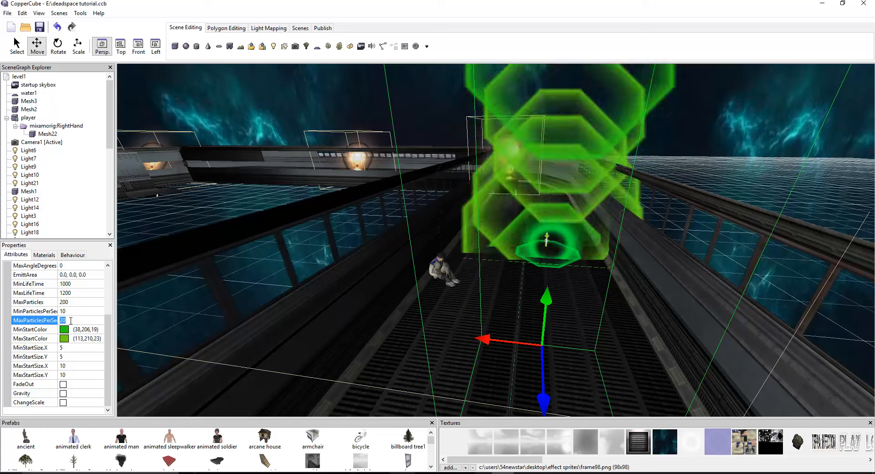
{"action": "type", "text": "4"}
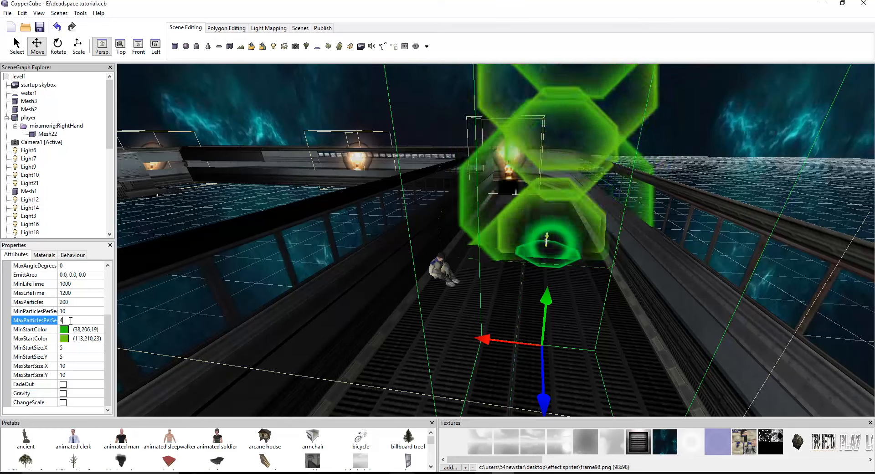
{"action": "type", "text": "0"}
Step: Set the particle emission rate to a minimum of 1 and a maximum of 20 particles per second
{"action": "left_click", "coordinate": [72, 313]}
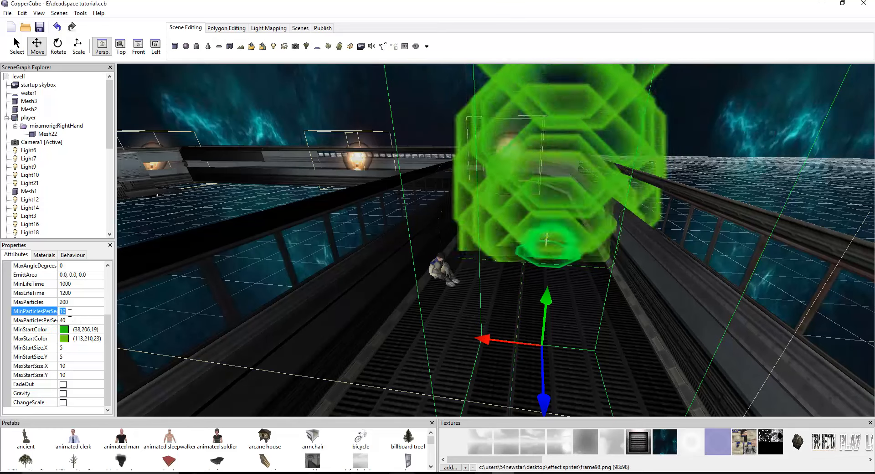
{"action": "type", "text": "1"}
{"action": "left_click", "coordinate": [70, 319]}
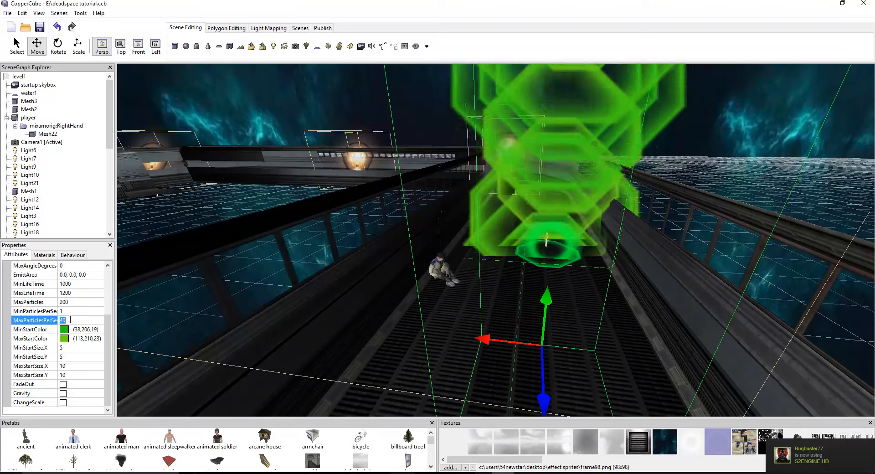
{"action": "type", "text": "20"}
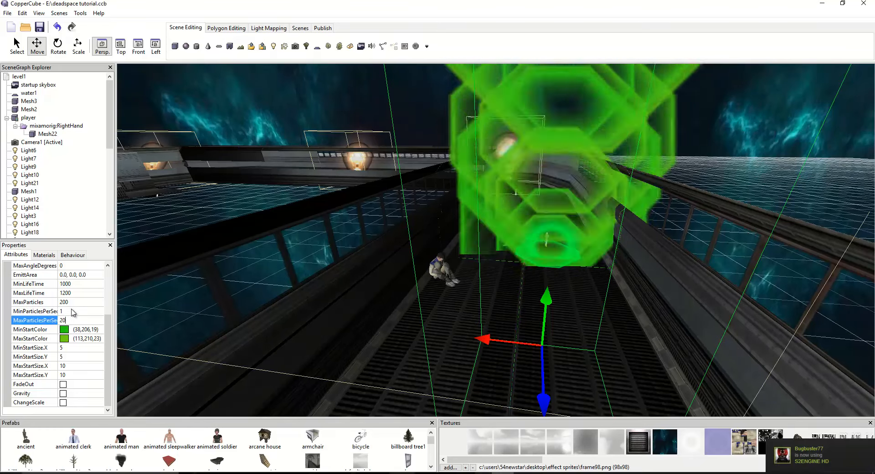
{"action": "key", "text": "Return"}
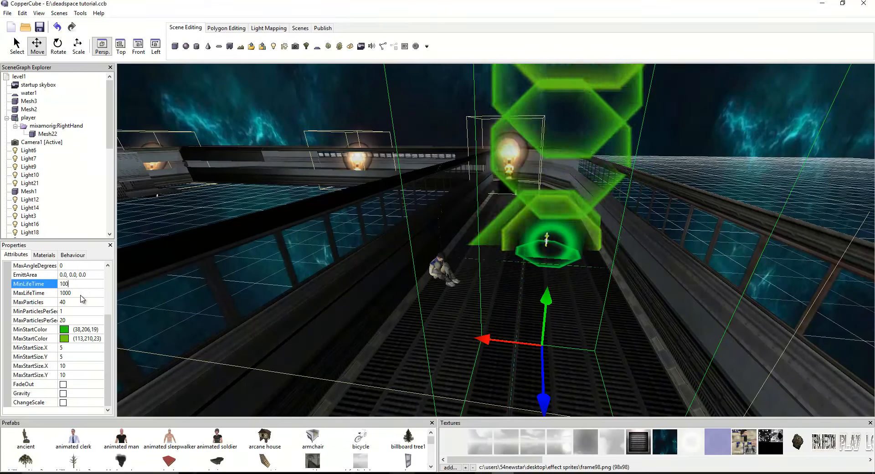
Step: Set the particles' MaxLifeTime to 2000
{"action": "left_click", "coordinate": [79, 293]}
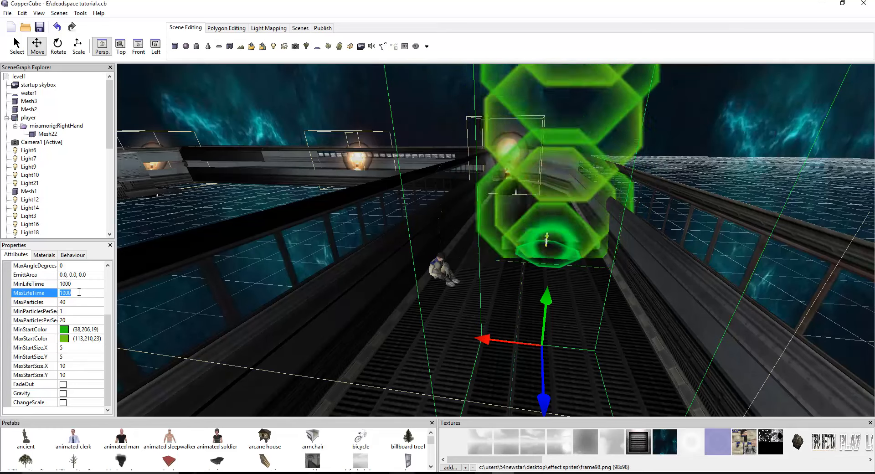
{"action": "type", "text": "2000"}
{"action": "key", "text": "Return"}
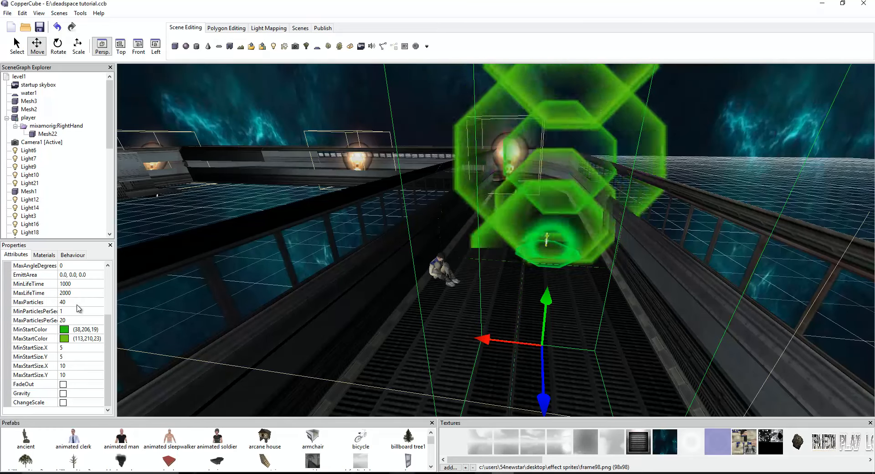
Step: Set both the minimum and maximum particles per second to 10 and check the effect in the corridor
{"action": "left_click", "coordinate": [71, 312]}
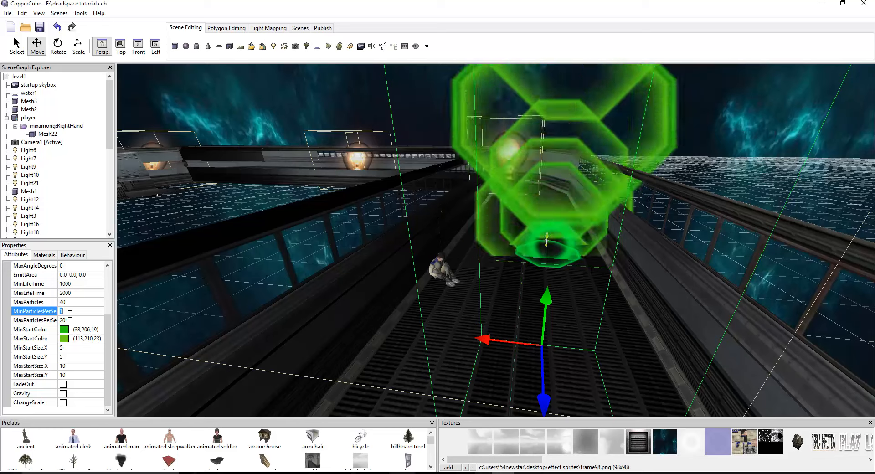
{"action": "type", "text": "10"}
{"action": "key", "text": "Return"}
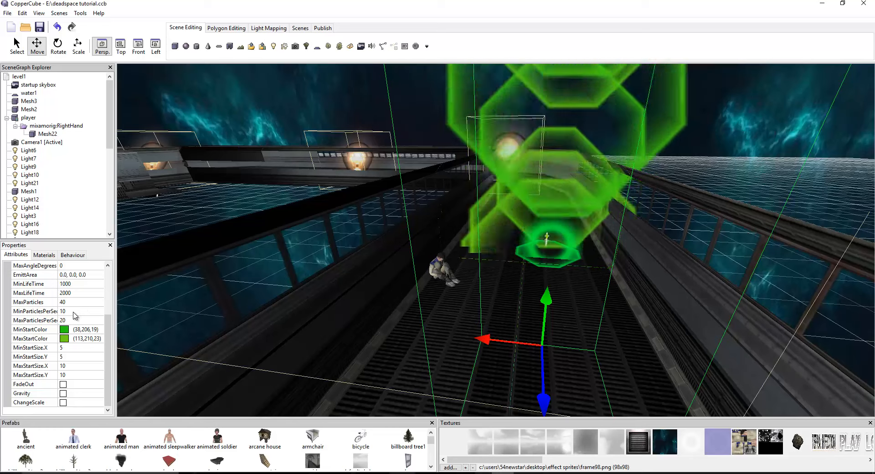
{"action": "left_click", "coordinate": [71, 319]}
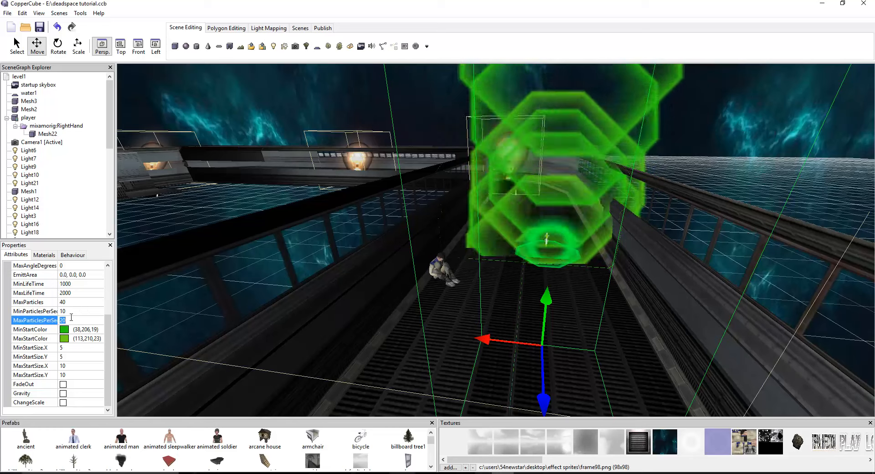
{"action": "type", "text": "10"}
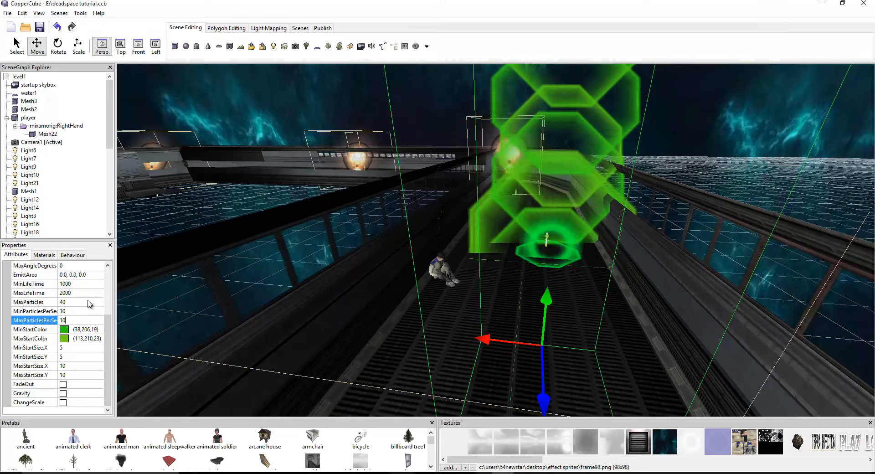
{"action": "key", "text": "Return"}
{"action": "mouse_move", "coordinate": [351, 292]}
{"action": "left_mouse_down"}
{"action": "mouse_move", "coordinate": [363, 252]}
{"action": "mouse_move", "coordinate": [351, 287]}
{"action": "left_mouse_up"}
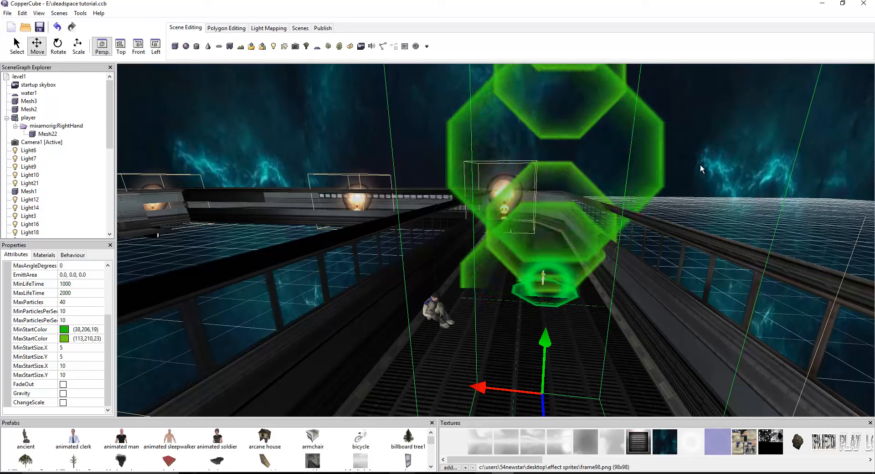
{"action": "left_click", "coordinate": [668, 192]}
{"action": "left_click_drag", "start_coordinate": [668, 192], "coordinate": [589, 189]}
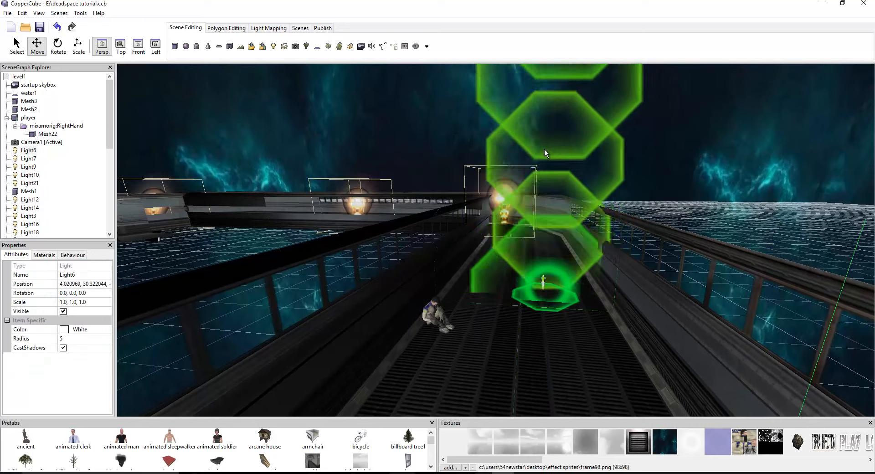
Step: Reselect ParticleSystem1 and set its minimum start size to 3 in both X and Y
{"action": "scroll", "coordinate": [54, 155], "scroll_direction": "down", "scroll_amount": 8}
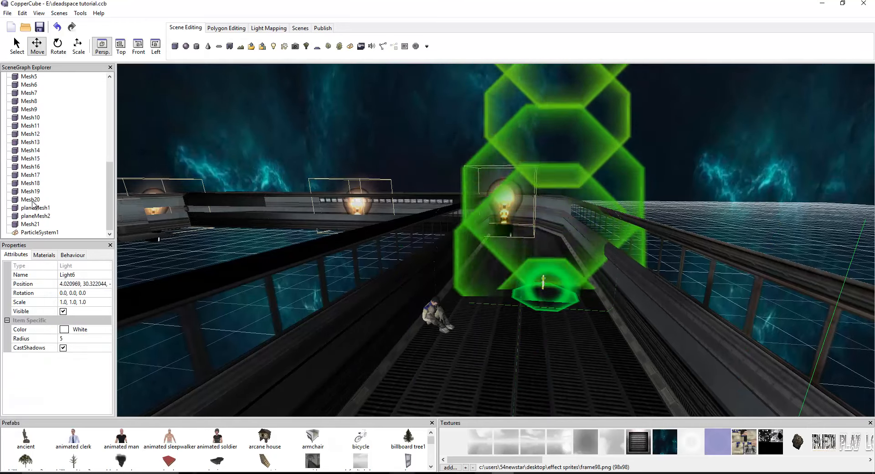
{"action": "left_click", "coordinate": [40, 233]}
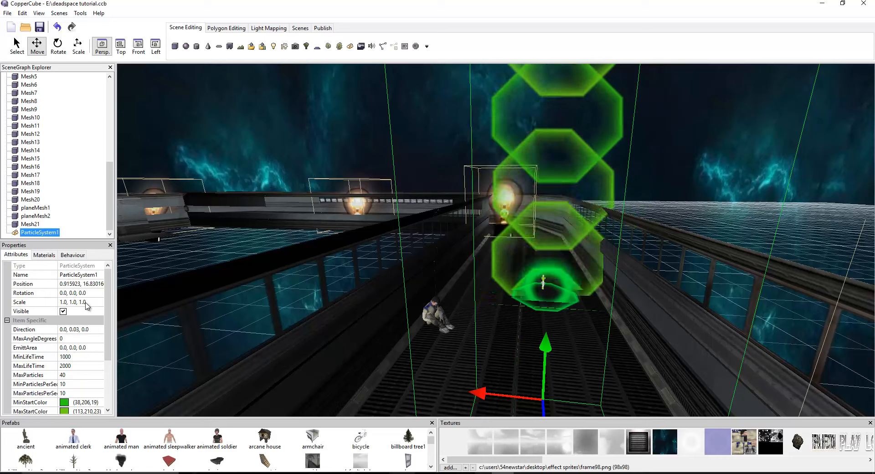
{"action": "scroll", "coordinate": [80, 355], "scroll_direction": "down", "scroll_amount": 3}
{"action": "left_click", "coordinate": [79, 346]}
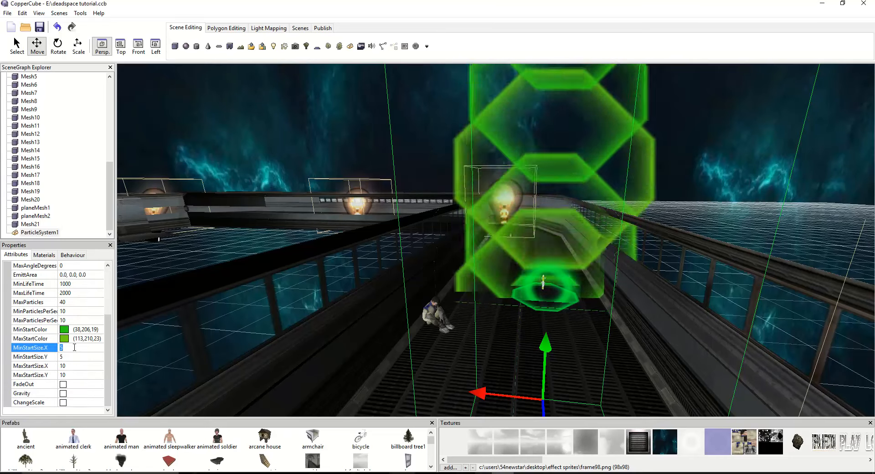
{"action": "type", "text": "3"}
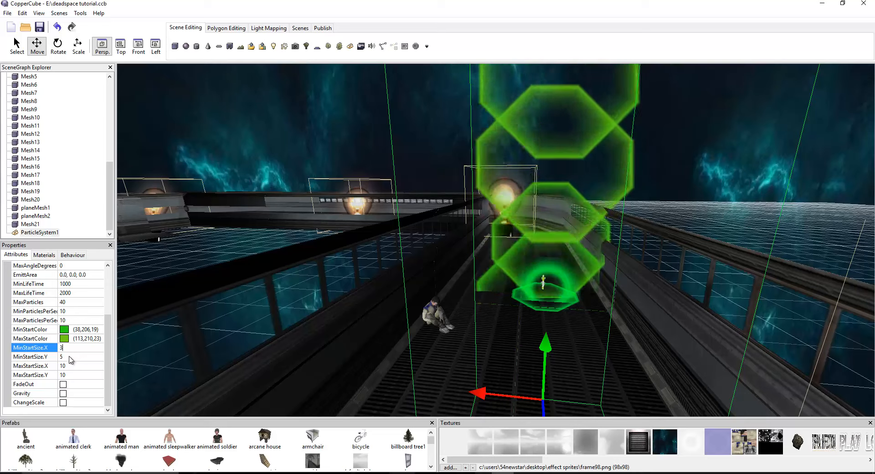
{"action": "key", "text": "Return"}
{"action": "left_click", "coordinate": [69, 357]}
{"action": "type", "text": "3"}
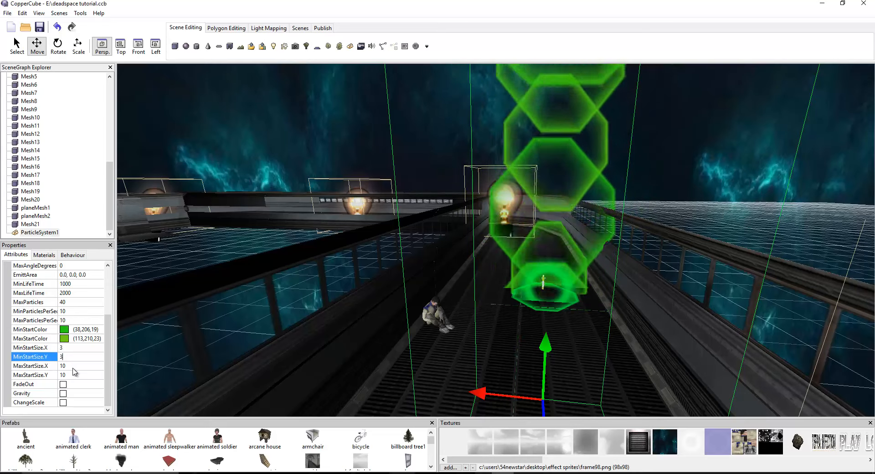
Step: Set the particles' maximum start size to 5 in X and Y, and enable FadeOut
{"action": "left_click", "coordinate": [71, 365]}
{"action": "type", "text": "5"}
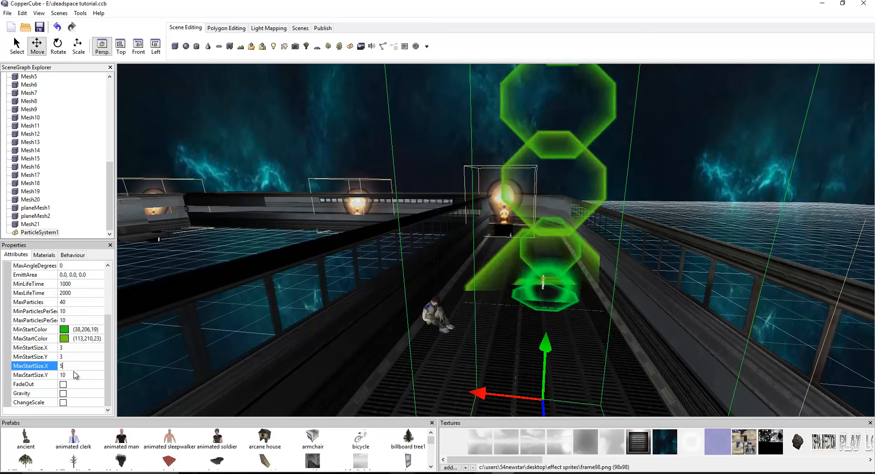
{"action": "left_click", "coordinate": [71, 375]}
{"action": "type", "text": "5"}
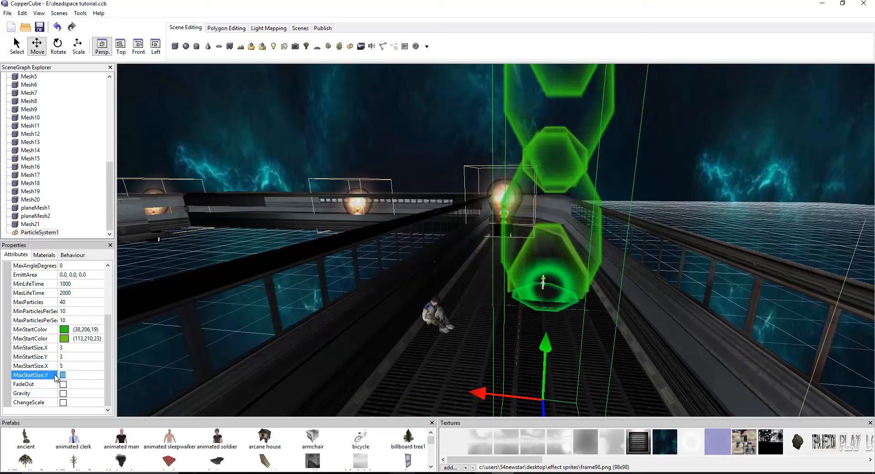
{"action": "left_click", "coordinate": [63, 384]}
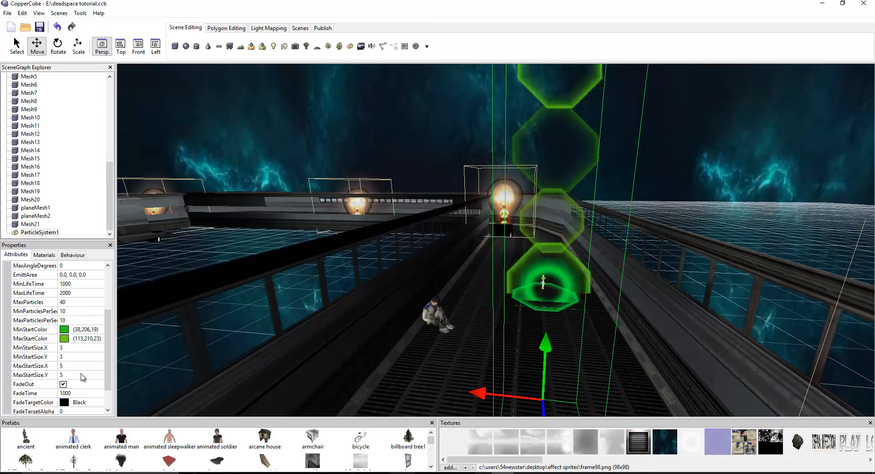
Step: Try the Gravity option on the particle system
{"action": "scroll", "coordinate": [93, 359], "scroll_direction": "down", "scroll_amount": 1}
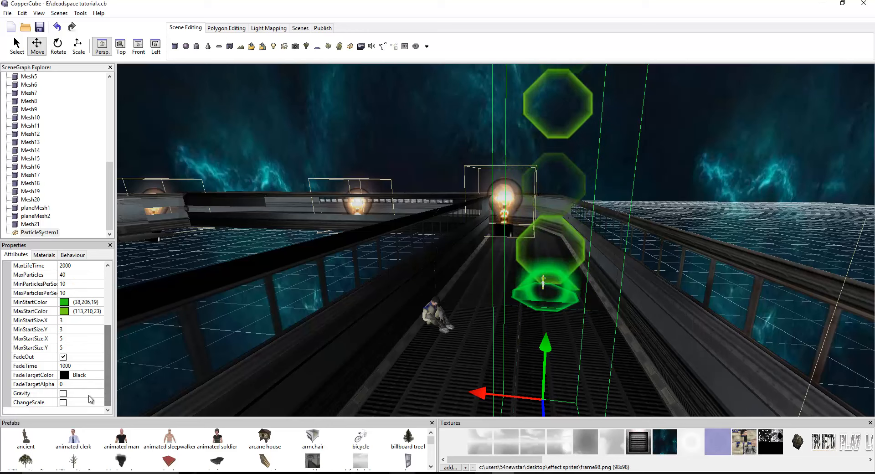
{"action": "left_click", "coordinate": [63, 393]}
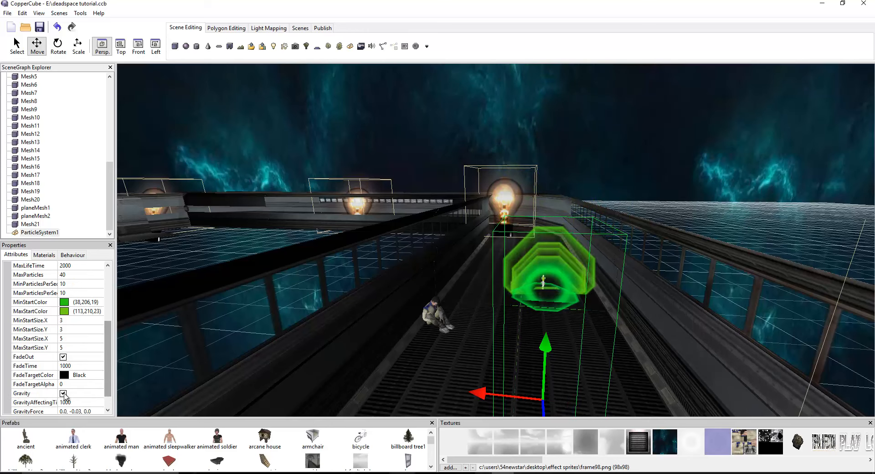
{"action": "left_click", "coordinate": [63, 393]}
Step: Enable ChangeScale for the particles and set both ScaleToX and ScaleToY to 1
{"action": "left_click", "coordinate": [63, 403]}
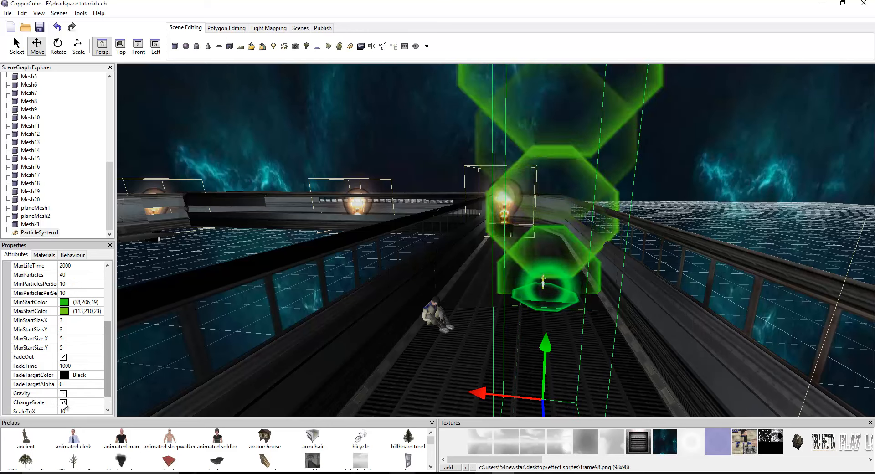
{"action": "scroll", "coordinate": [64, 404], "scroll_direction": "down", "scroll_amount": 1}
{"action": "left_click", "coordinate": [67, 401]}
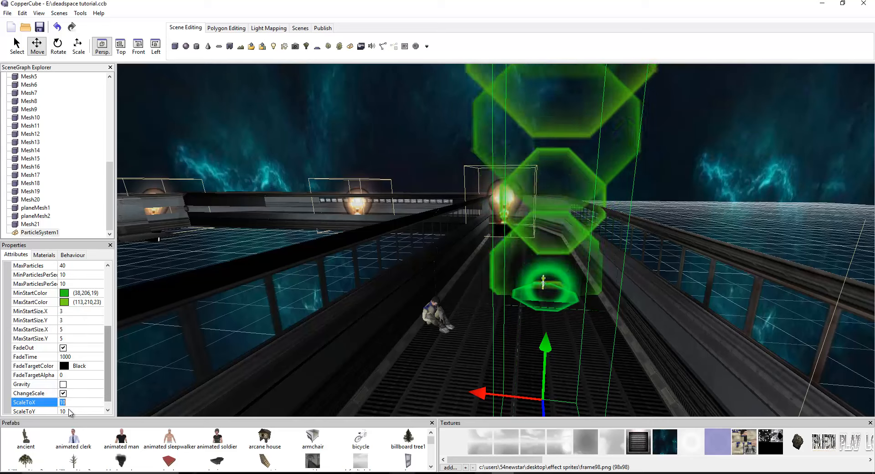
{"action": "left_click", "coordinate": [68, 395]}
{"action": "key", "text": "BackSpace"}
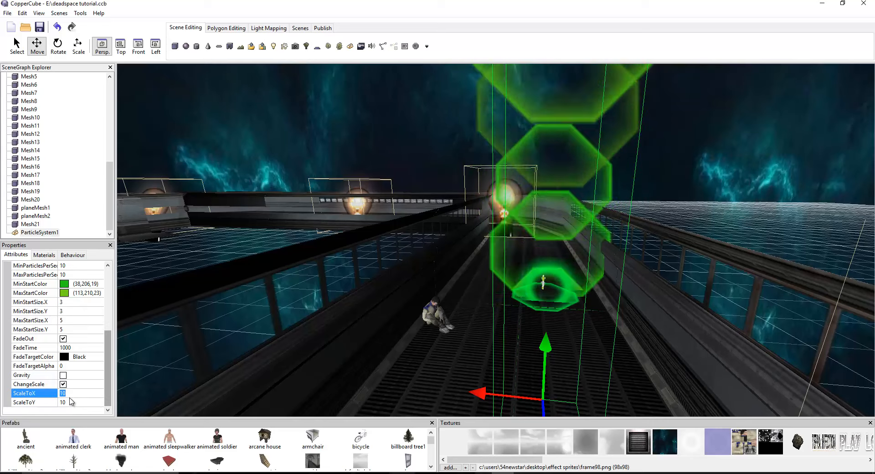
{"action": "left_click", "coordinate": [67, 400]}
{"action": "key", "text": "BackSpace"}
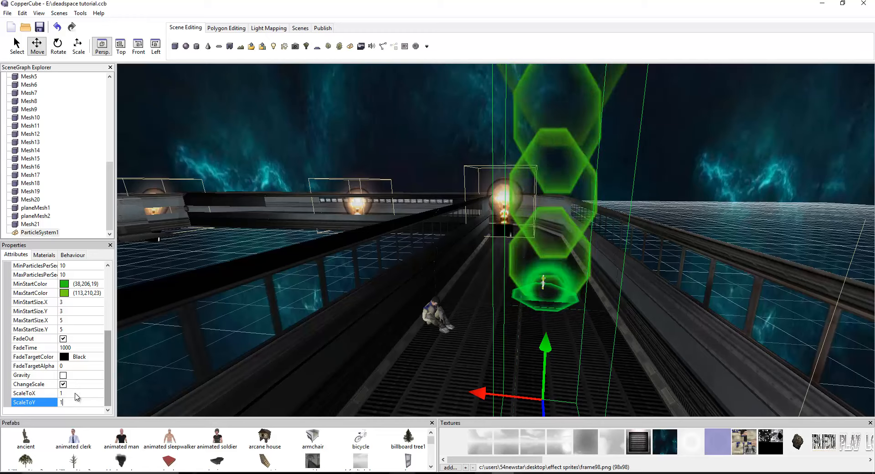
Step: Move the particle system along its Z axis closer to the glowing ring in the corridor
{"action": "left_click_drag", "start_coordinate": [358, 274], "coordinate": [448, 248]}
{"action": "scroll", "coordinate": [388, 264], "scroll_direction": "up", "scroll_amount": 5}
{"action": "scroll", "coordinate": [390, 262], "scroll_direction": "down", "scroll_amount": 5}
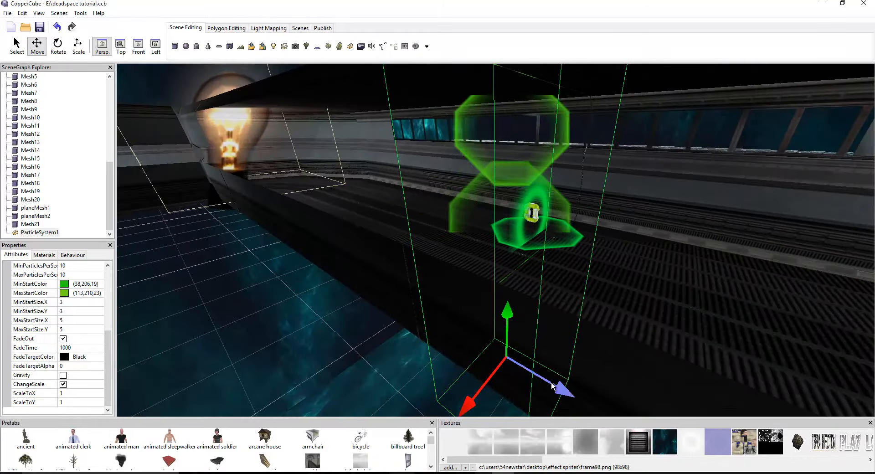
{"action": "left_click_drag", "start_coordinate": [555, 387], "coordinate": [559, 263]}
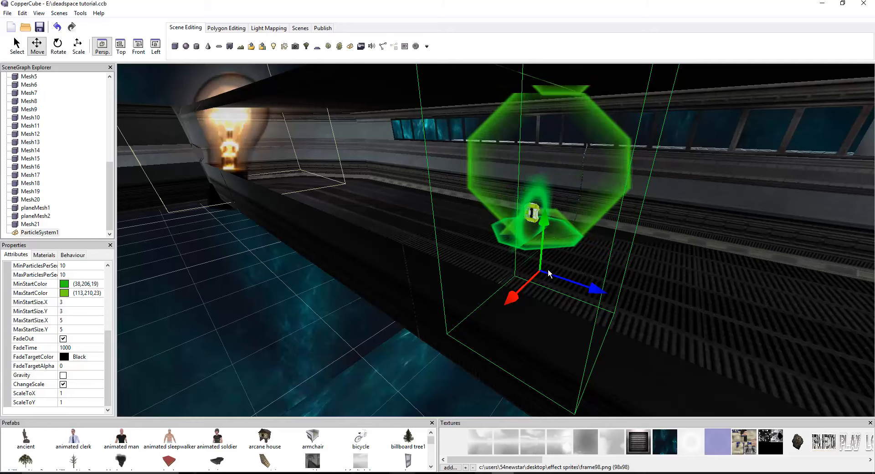
Step: Add a billboard to the scene and move it toward the corridor with the particle effect
{"action": "scroll", "coordinate": [587, 248], "scroll_direction": "down", "scroll_amount": 3}
{"action": "scroll", "coordinate": [588, 250], "scroll_direction": "down", "scroll_amount": 3}
{"action": "left_click_drag", "start_coordinate": [625, 232], "coordinate": [606, 226]}
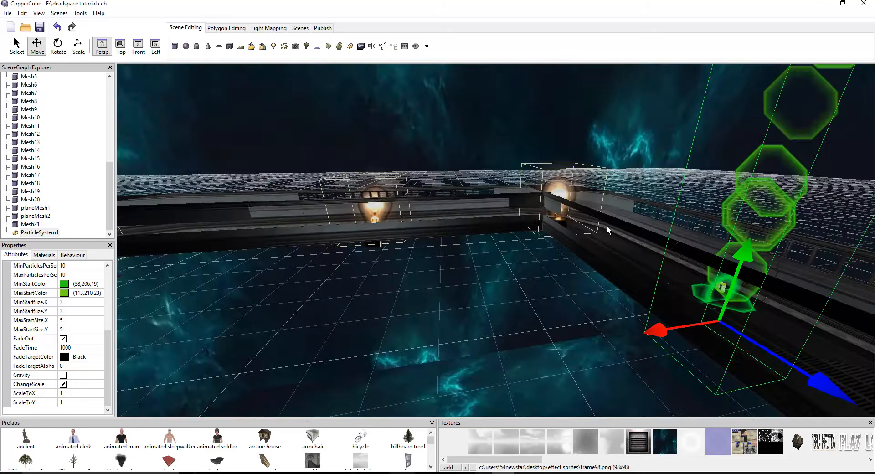
{"action": "scroll", "coordinate": [651, 257], "scroll_direction": "down", "scroll_amount": 4}
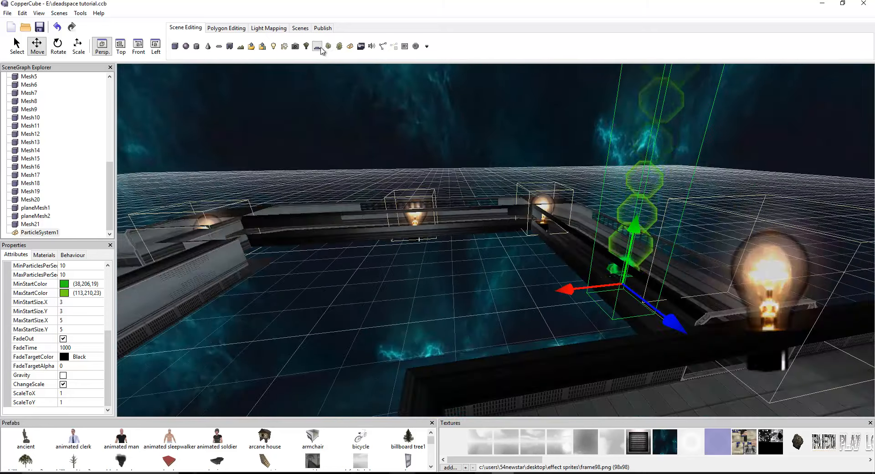
{"action": "left_click", "coordinate": [329, 47]}
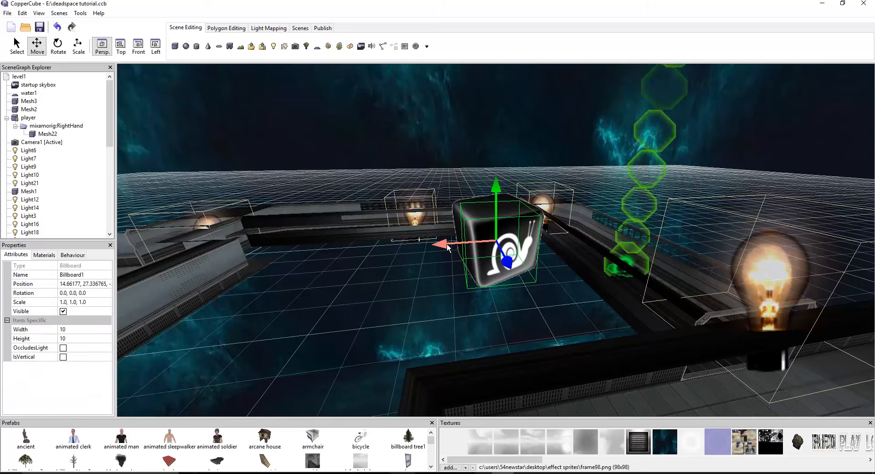
{"action": "left_click_drag", "start_coordinate": [446, 245], "coordinate": [474, 241]}
{"action": "left_click_drag", "start_coordinate": [516, 250], "coordinate": [526, 267]}
{"action": "middle_click_drag", "start_coordinate": [526, 267], "coordinate": [540, 230]}
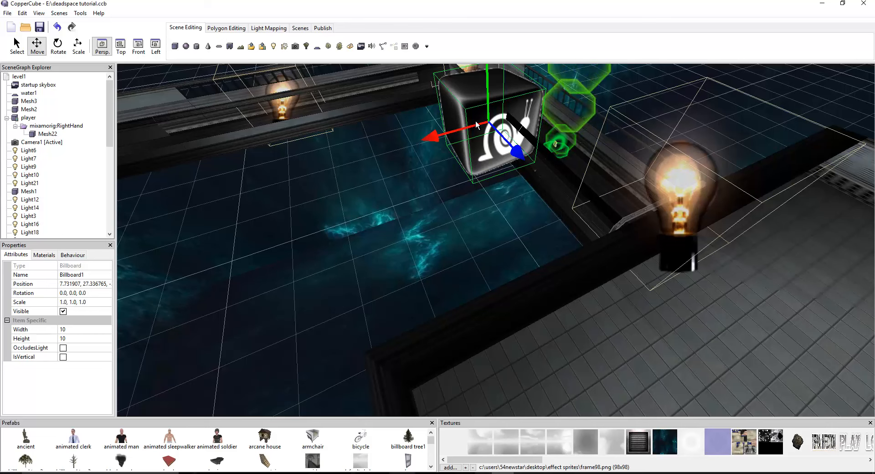
{"action": "left_click_drag", "start_coordinate": [489, 204], "coordinate": [518, 168]}
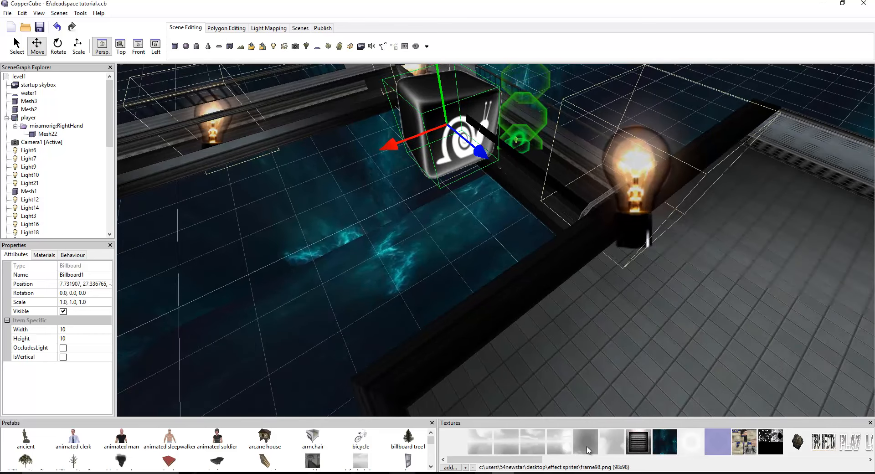
Step: Apply the frame105.png texture to the billboard and move it down into the corridor at the glowing ring
{"action": "left_click", "coordinate": [44, 255]}
{"action": "left_click", "coordinate": [52, 301]}
{"action": "left_click_drag", "start_coordinate": [301, 198], "coordinate": [417, 172]}
{"action": "mouse_move", "coordinate": [334, 295]}
{"action": "left_mouse_down"}
{"action": "mouse_move", "coordinate": [351, 302]}
{"action": "mouse_move", "coordinate": [343, 301]}
{"action": "left_mouse_up"}
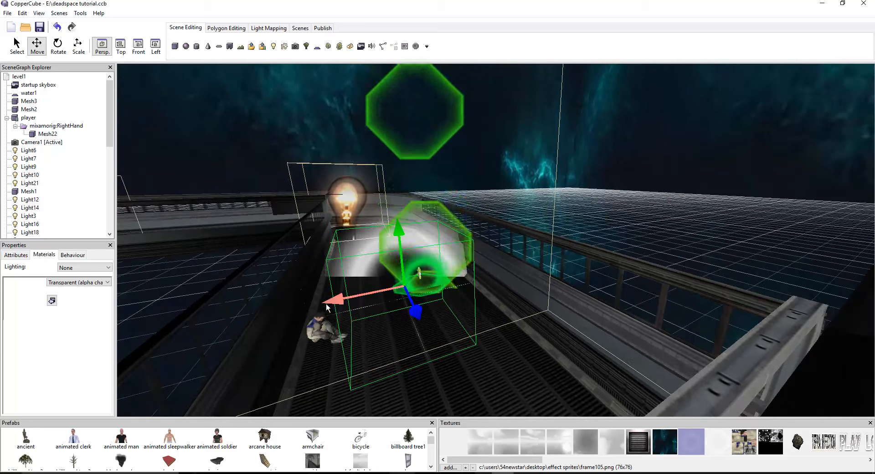
{"action": "left_click_drag", "start_coordinate": [433, 307], "coordinate": [460, 345]}
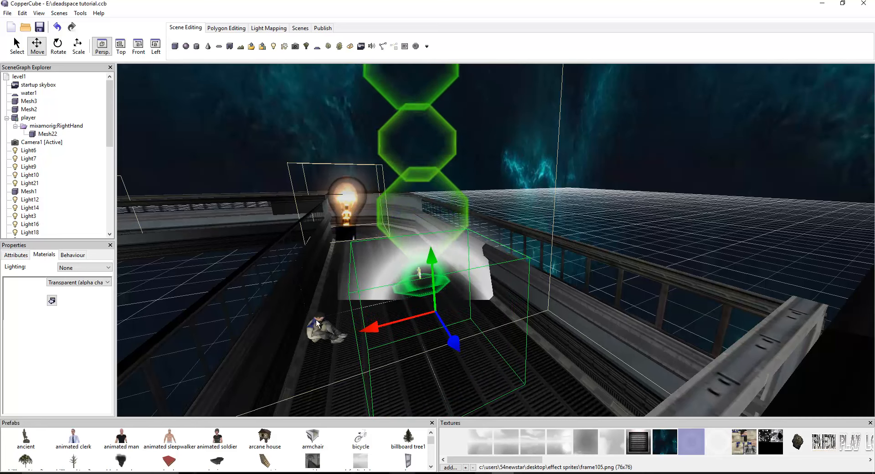
Step: Try the OccludesLight option on the billboard
{"action": "left_click", "coordinate": [10, 257]}
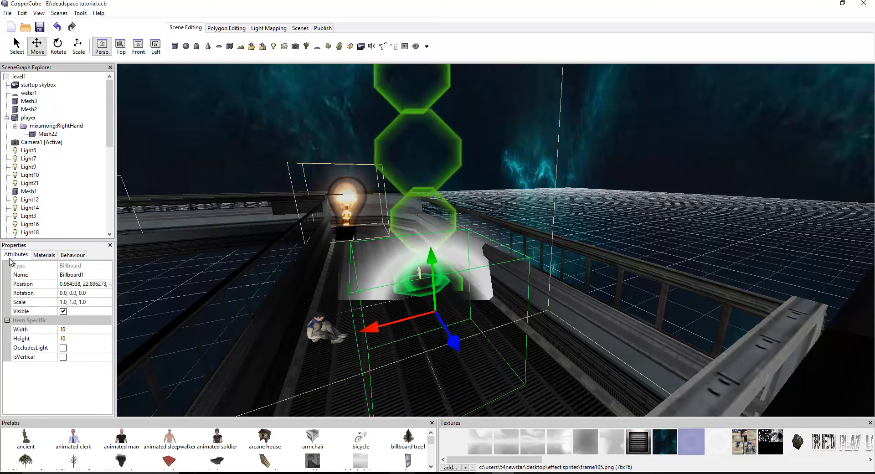
{"action": "left_click", "coordinate": [63, 347]}
{"action": "left_click", "coordinate": [63, 348]}
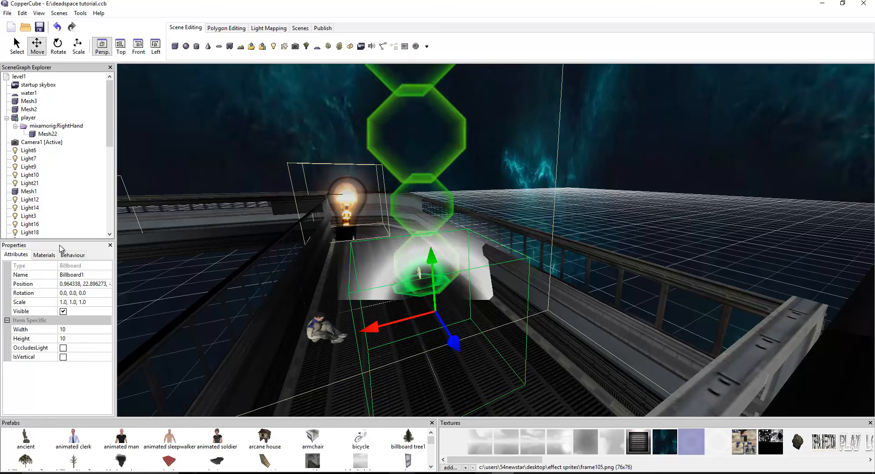
Step: Examine the billboard's selection-modifying commands, material settings, attributes and available scripted behaviors
{"action": "scroll", "coordinate": [27, 214], "scroll_direction": "down", "scroll_amount": 10}
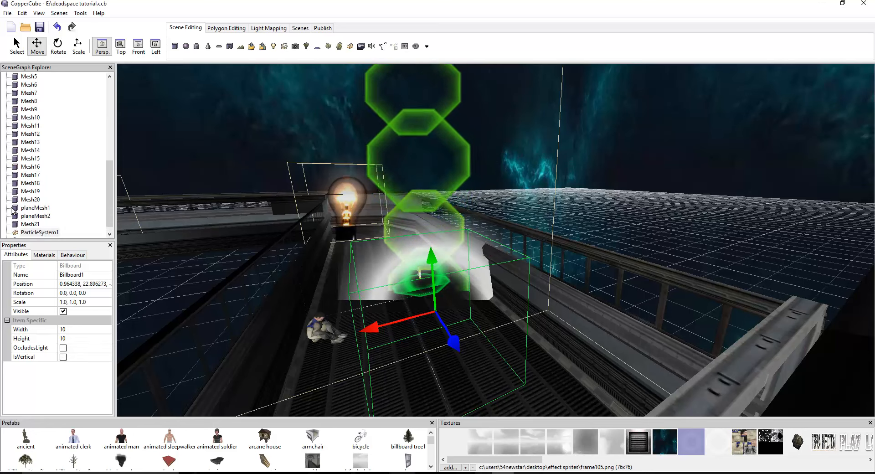
{"action": "right_click", "coordinate": [33, 233]}
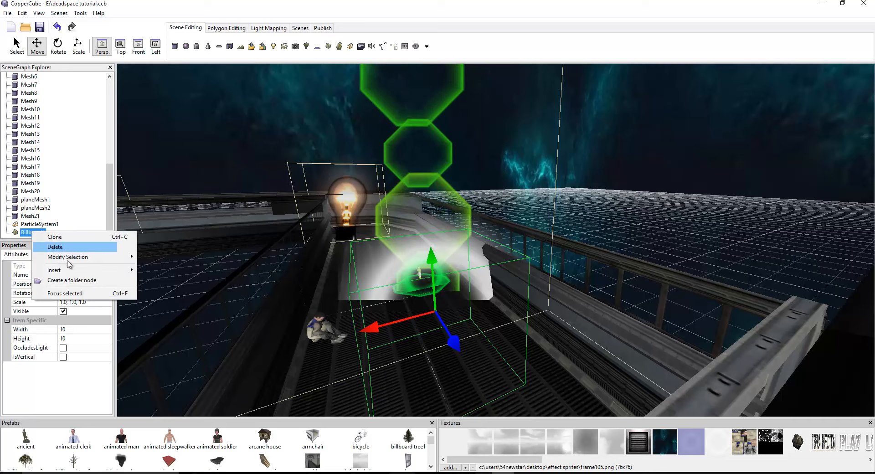
{"action": "mouse_move", "coordinate": [95, 258]}
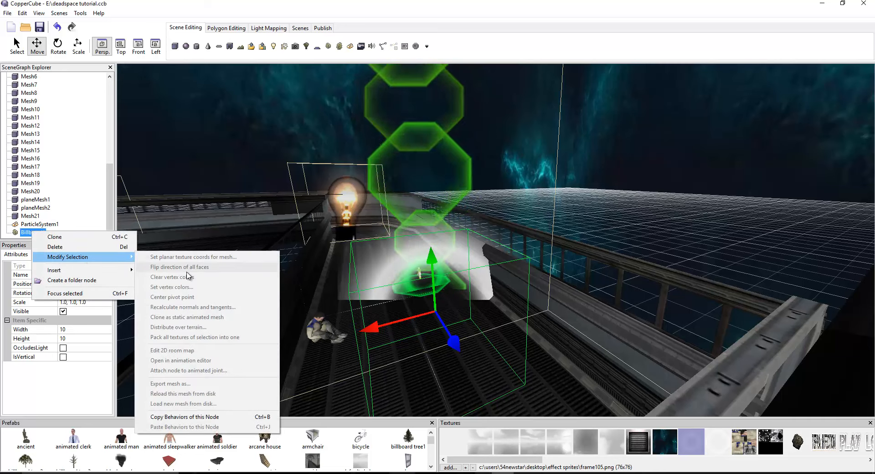
{"action": "left_click", "coordinate": [90, 184]}
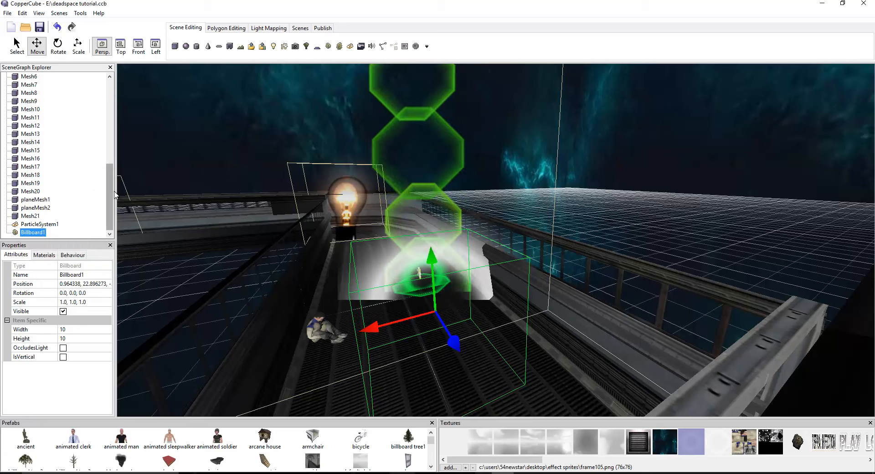
{"action": "left_click", "coordinate": [44, 255]}
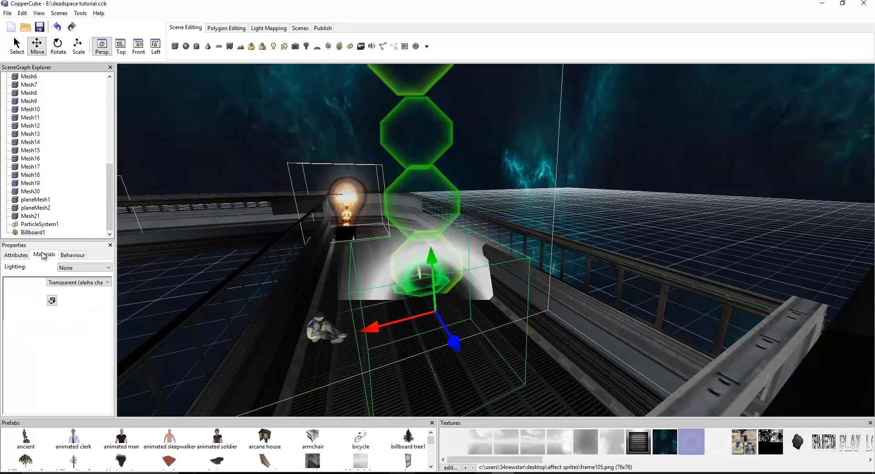
{"action": "left_click", "coordinate": [73, 255]}
{"action": "left_click", "coordinate": [44, 255]}
{"action": "left_click", "coordinate": [16, 254]}
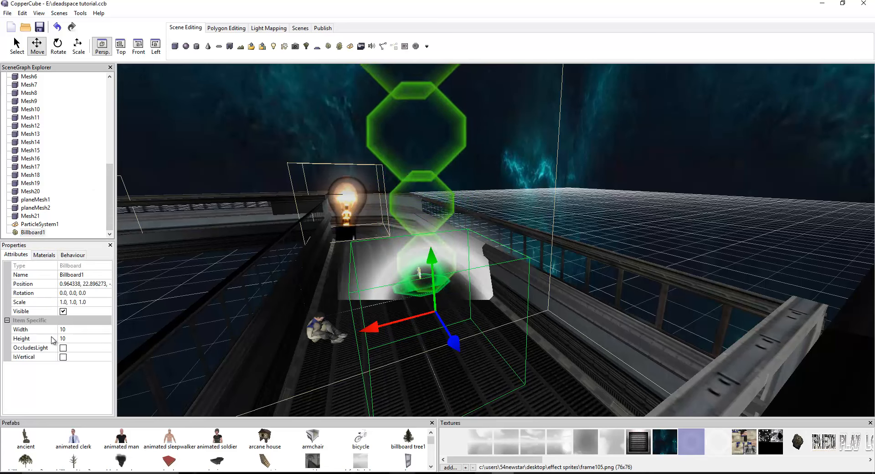
{"action": "left_click", "coordinate": [64, 255]}
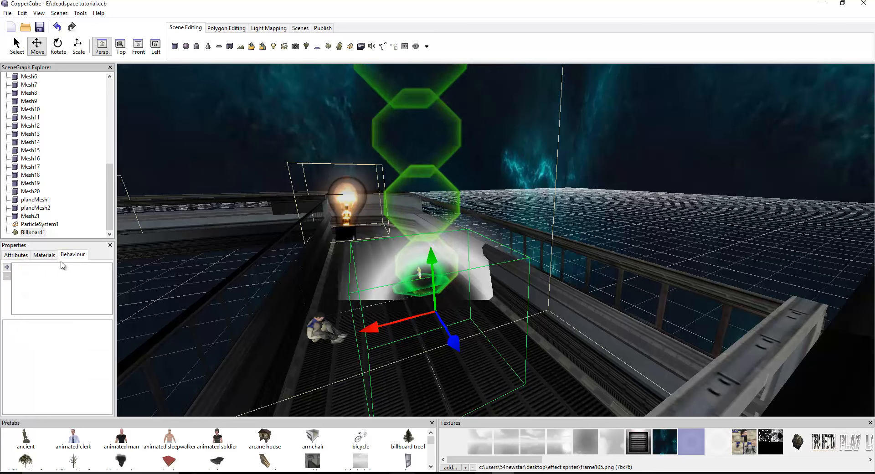
{"action": "left_click", "coordinate": [7, 267]}
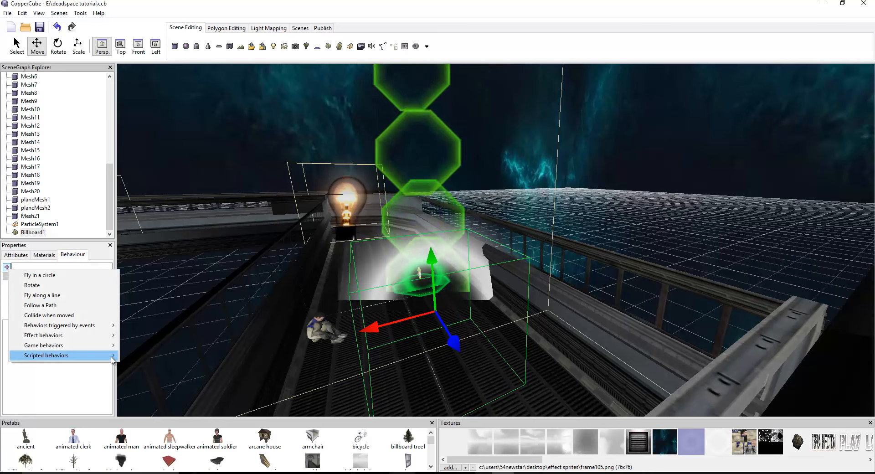
{"action": "mouse_move", "coordinate": [102, 355]}
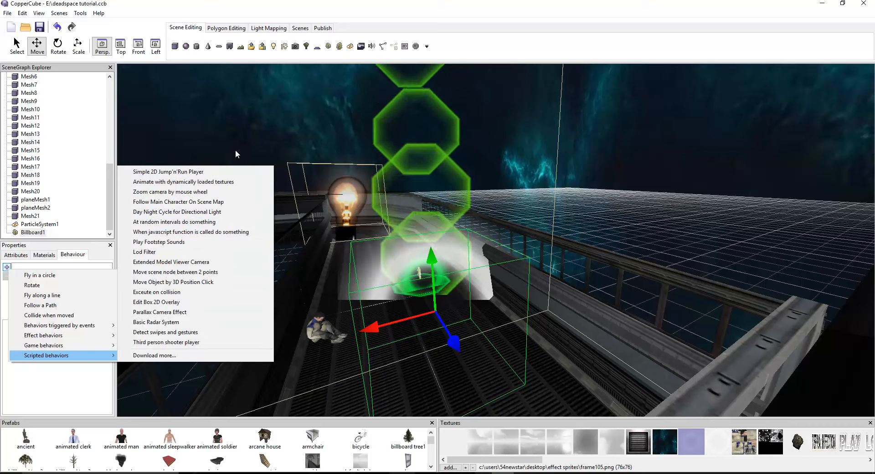
{"action": "left_click", "coordinate": [201, 123]}
Step: Test-run the level as a Windows application and walk the character across the room into the corridor with the ring effect
{"action": "scroll", "coordinate": [358, 249], "scroll_direction": "down", "scroll_amount": 10}
{"action": "middle_click_drag", "start_coordinate": [415, 268], "coordinate": [377, 264]}
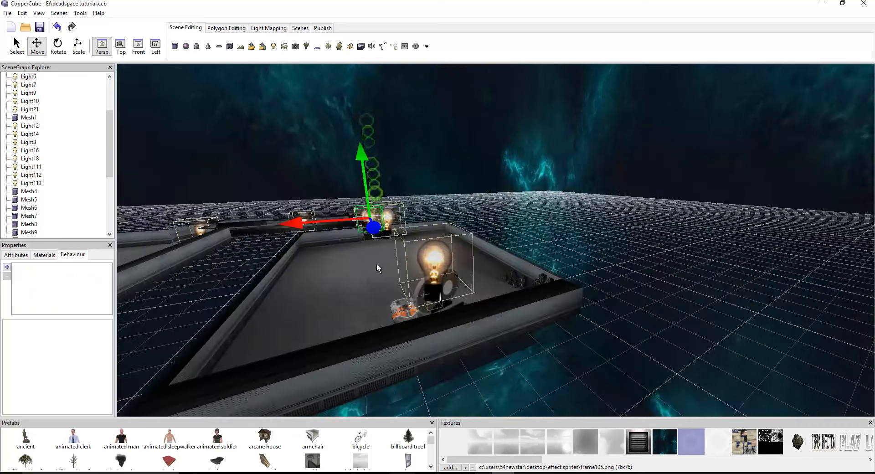
{"action": "scroll", "coordinate": [377, 266], "scroll_direction": "up", "scroll_amount": 5}
{"action": "right_click_drag", "start_coordinate": [377, 269], "coordinate": [356, 272]}
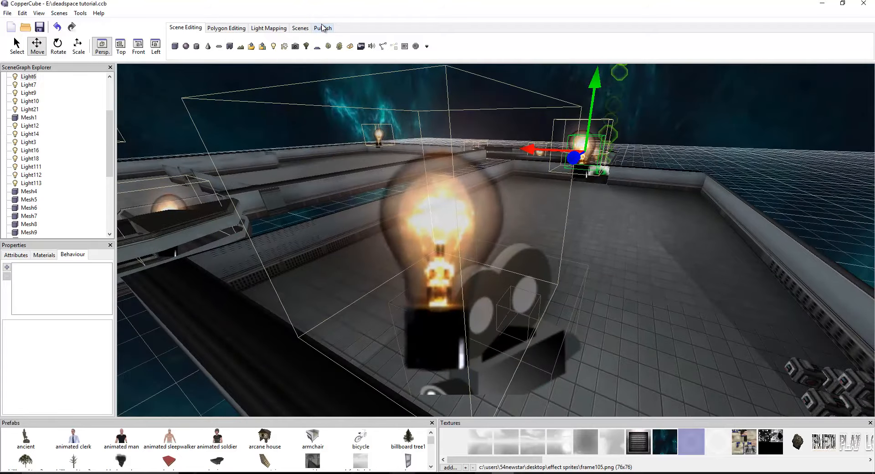
{"action": "left_click", "coordinate": [269, 47]}
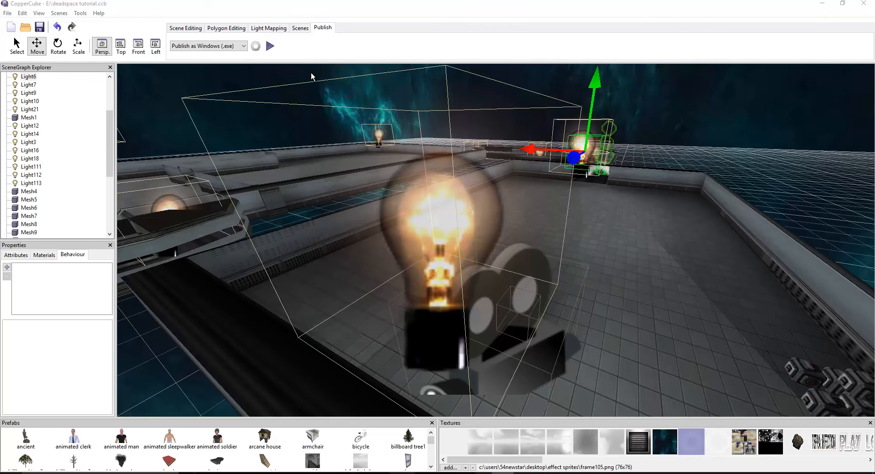
{"action": "key", "text": "Up"}
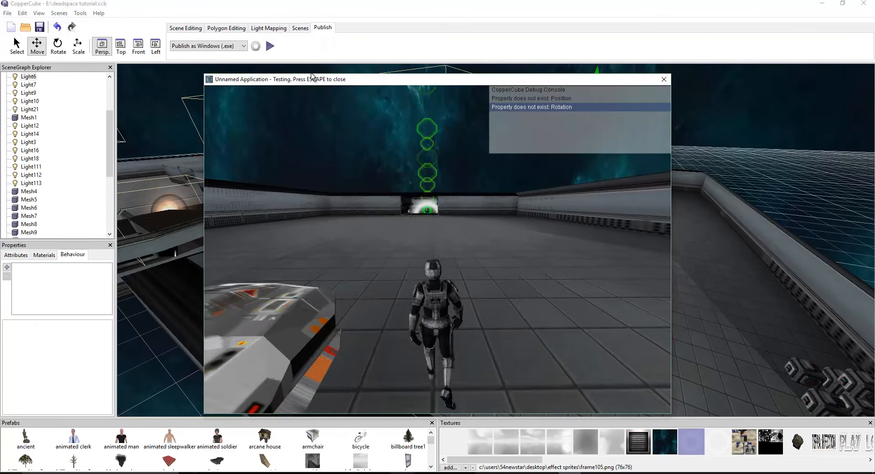
{"action": "key", "text": "Right"}
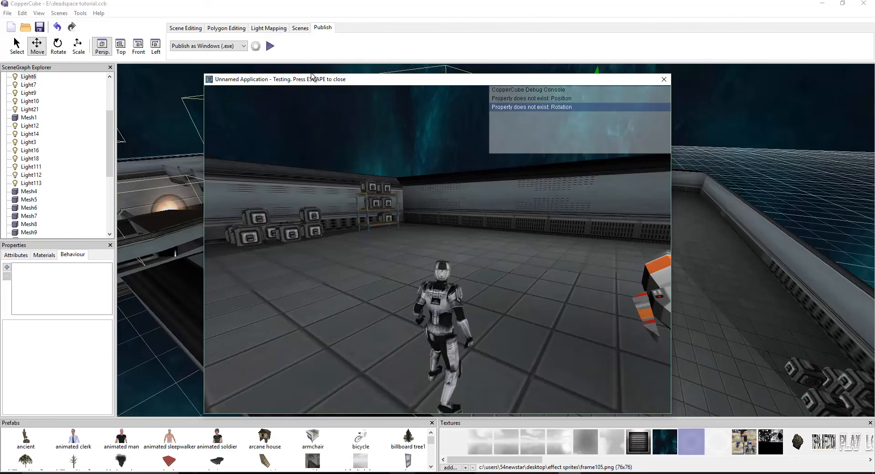
{"action": "key", "text": "Right"}
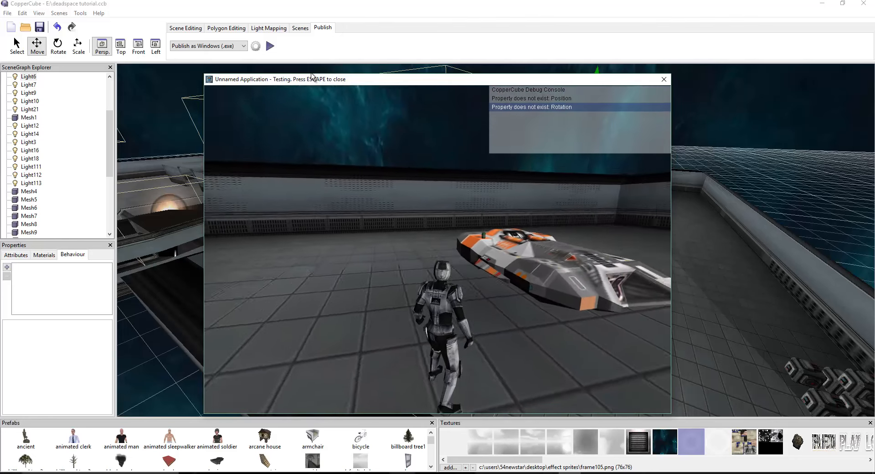
{"action": "key", "text": "Right"}
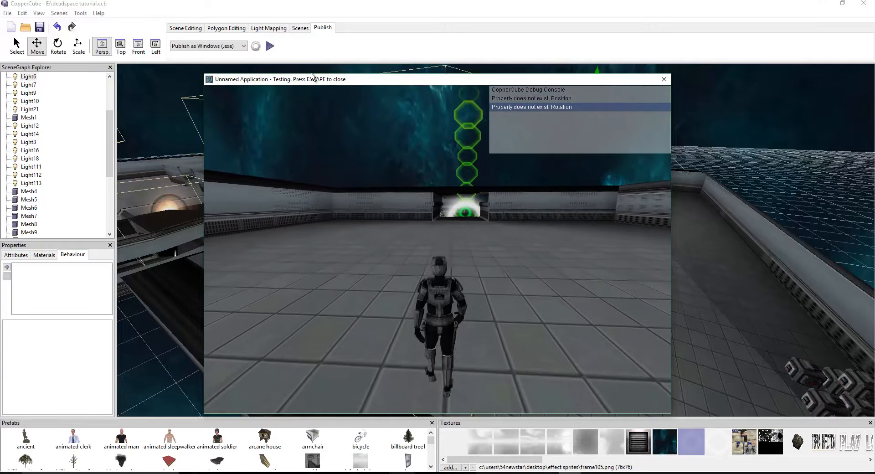
{"action": "key", "text": "Right"}
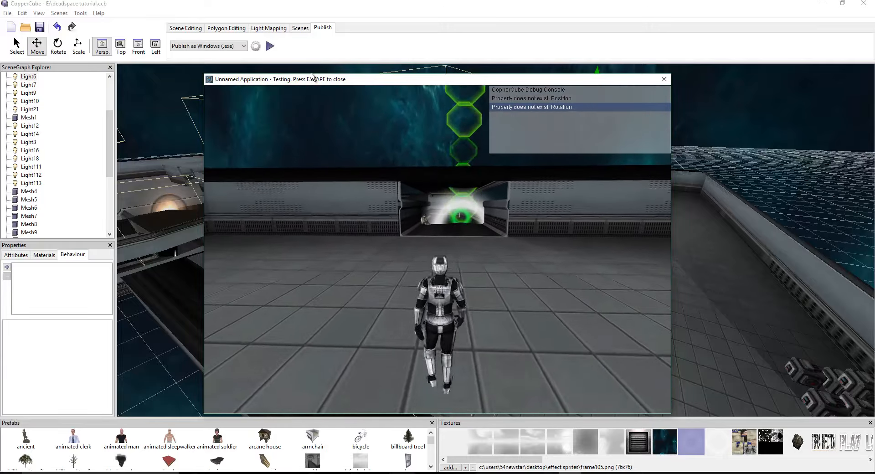
{"action": "key", "text": "Up"}
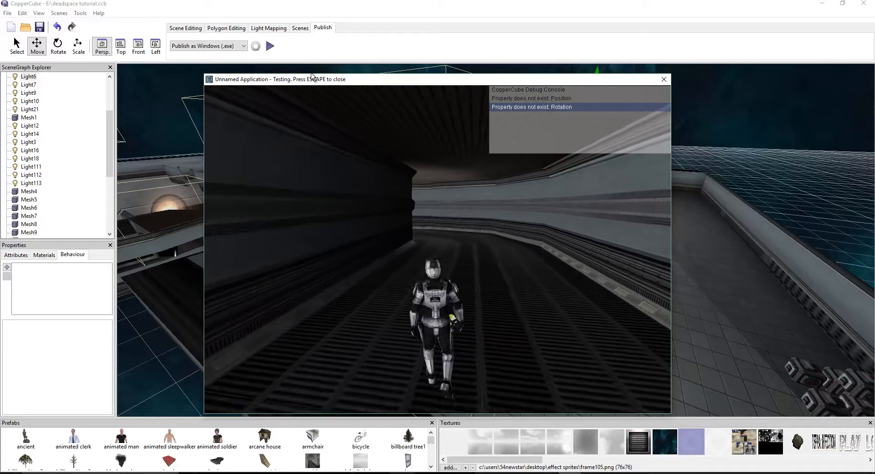
Step: Walk the character out of the corridor and across the open tiled floor to the blue vending machine
{"action": "key", "text": "Left"}
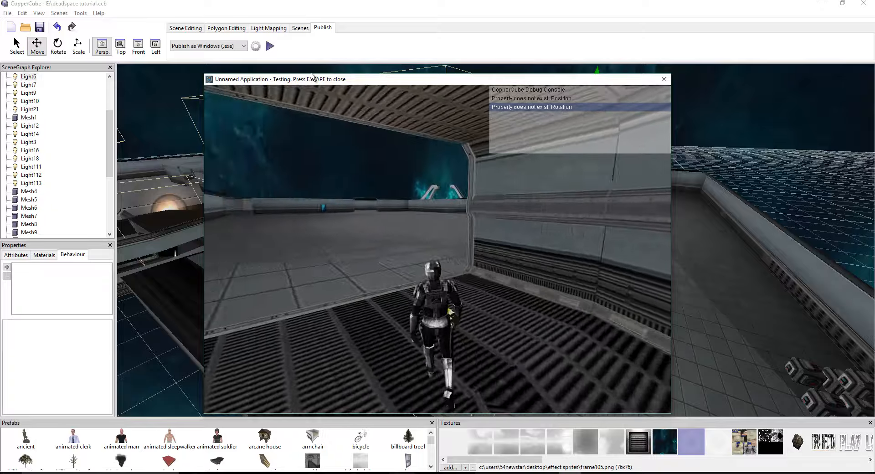
{"action": "key", "text": "Left"}
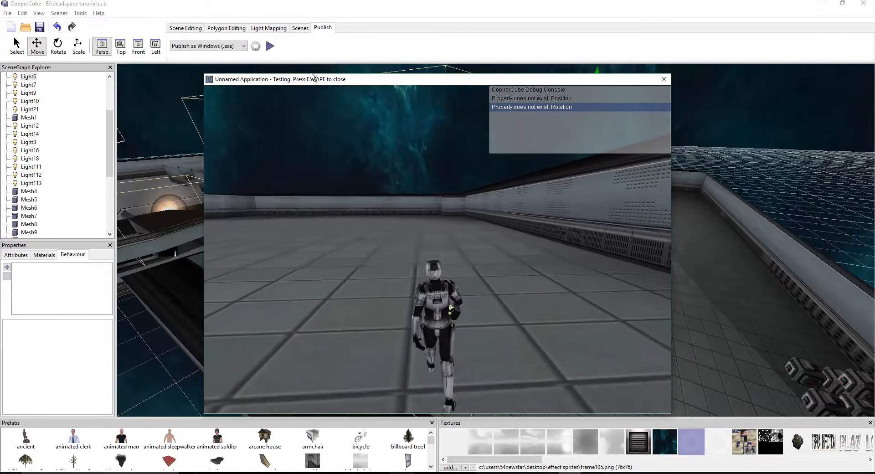
{"action": "key", "text": "Left"}
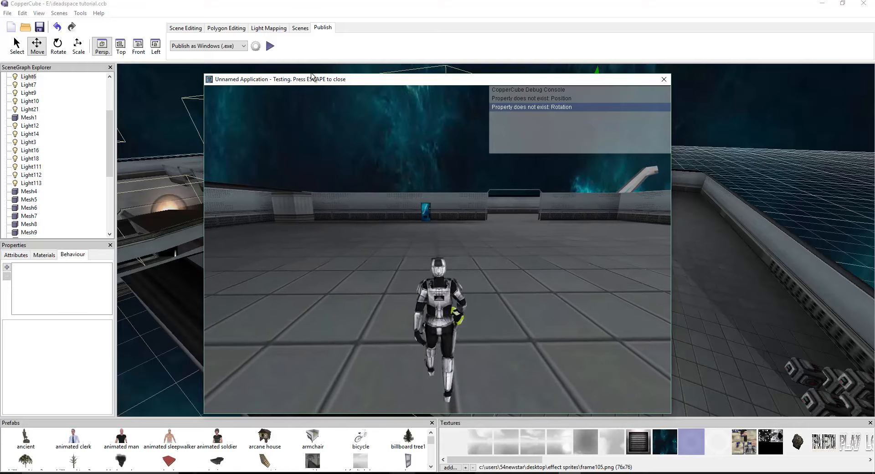
{"action": "key", "text": "Right"}
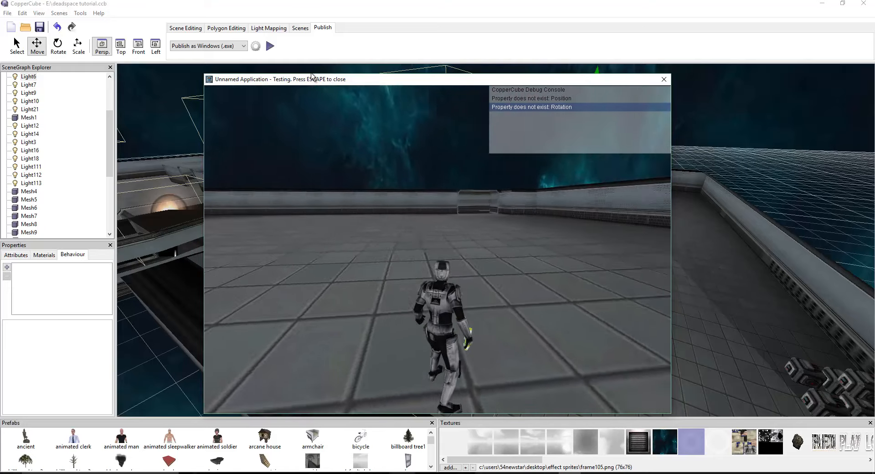
{"action": "key", "text": "Right"}
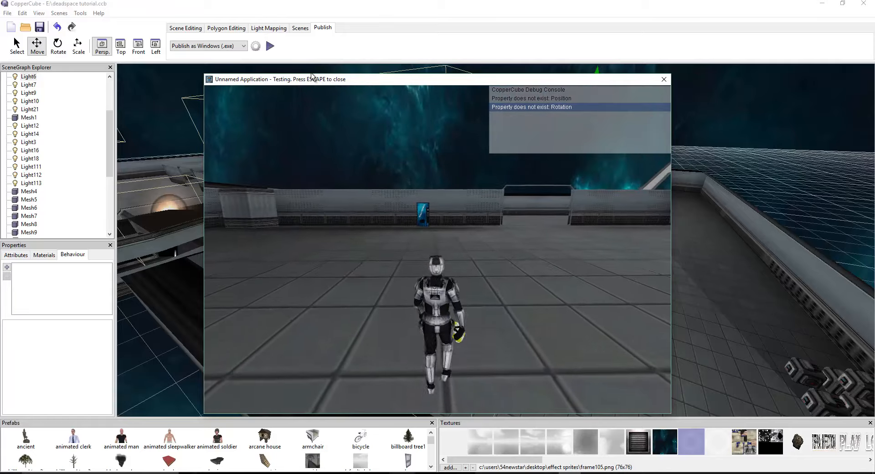
{"action": "key", "text": "Left"}
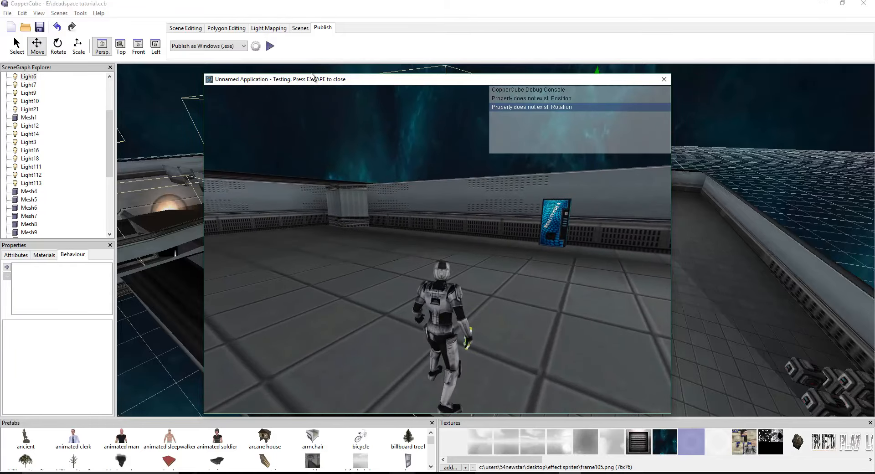
{"action": "key", "text": "Right"}
{"action": "key", "text": "Up"}
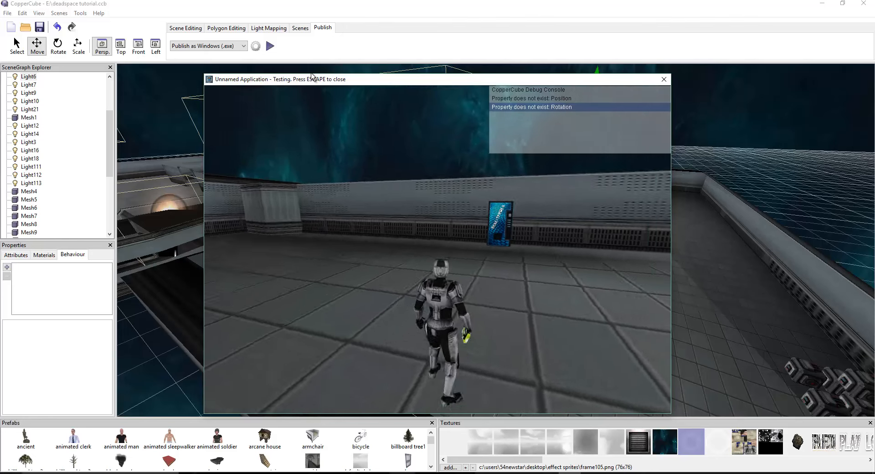
{"action": "key", "text": "Right"}
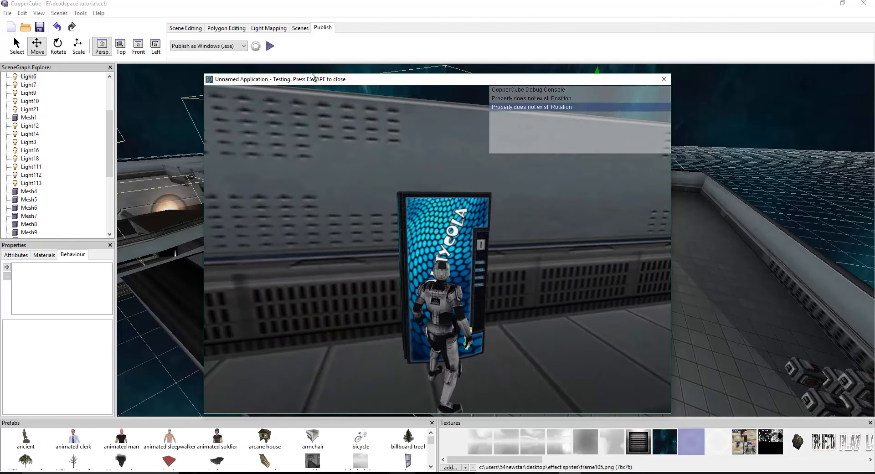
Step: Examine the RealityCola vending machine from several angles with the character standing in front of it
{"action": "key", "text": "Down"}
{"action": "key", "text": "Right"}
{"action": "key", "text": "Left"}
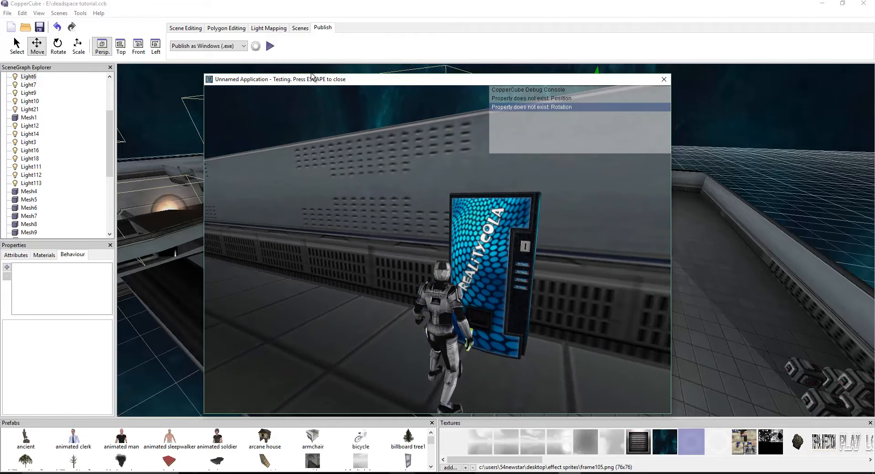
{"action": "key", "text": "Right"}
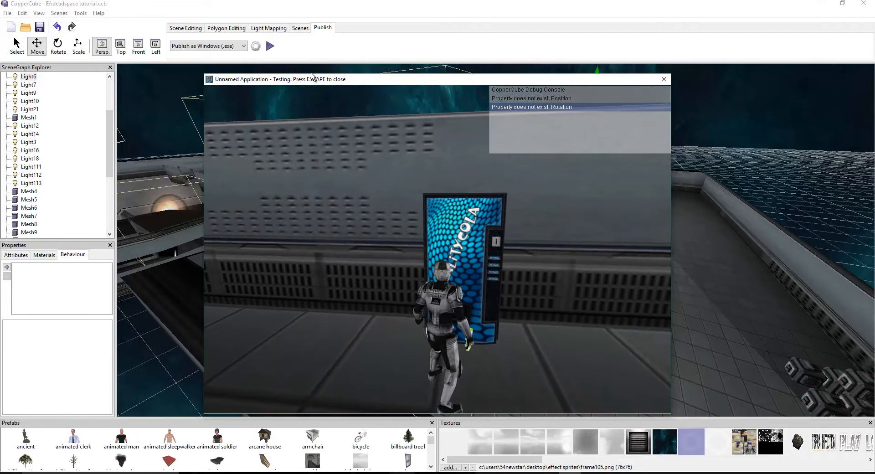
{"action": "key", "text": "Right"}
{"action": "key", "text": "Left"}
{"action": "key", "text": "Right"}
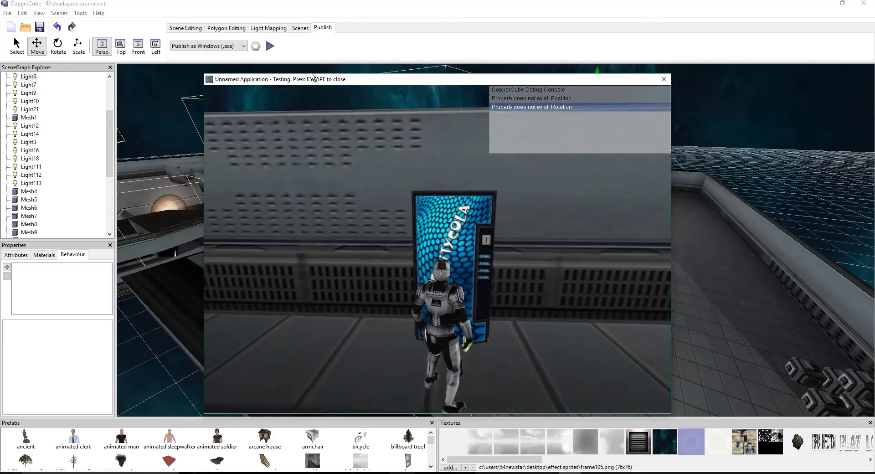
Step: Run the character past the wall opening, explore the adjoining walled deck and face the large corridor entrance
{"action": "key", "text": "Right"}
{"action": "key", "text": "Up"}
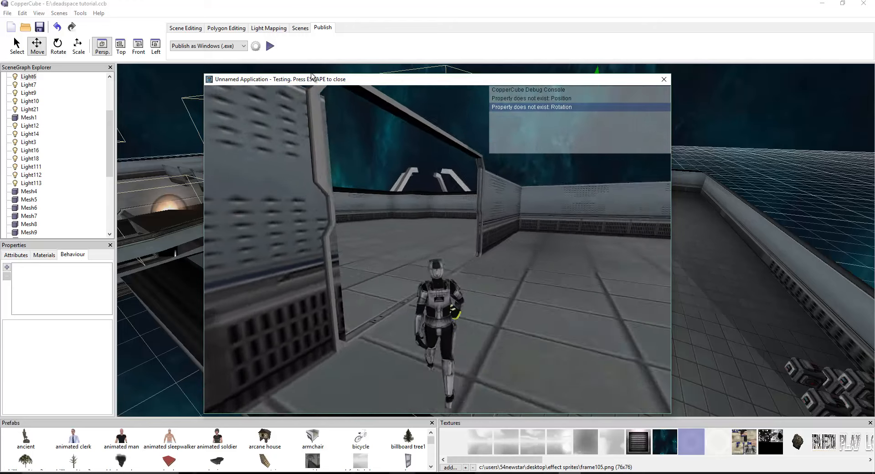
{"action": "key", "text": "Up"}
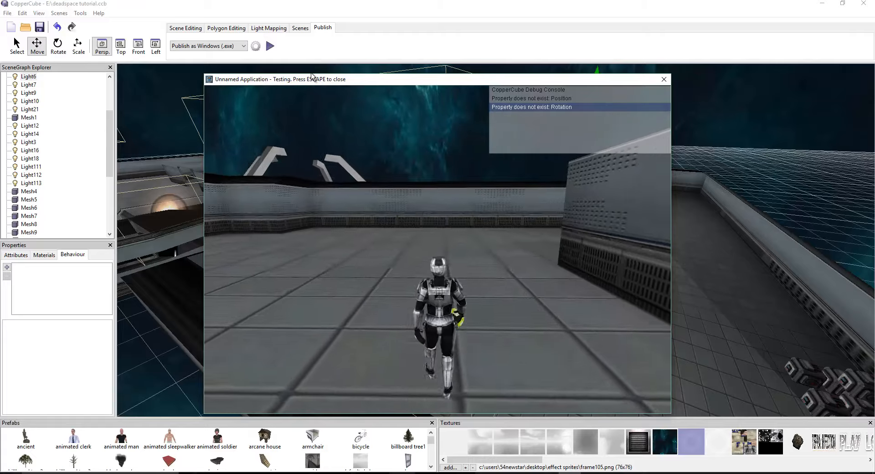
{"action": "key", "text": "Right"}
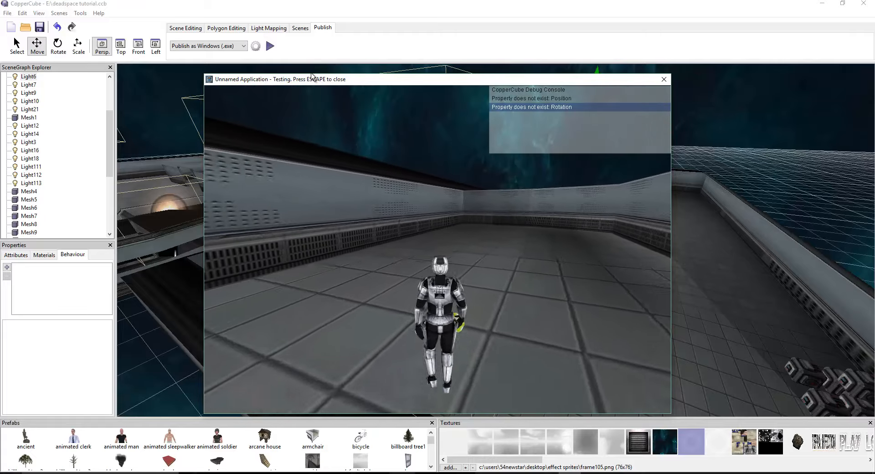
{"action": "key", "text": "Left"}
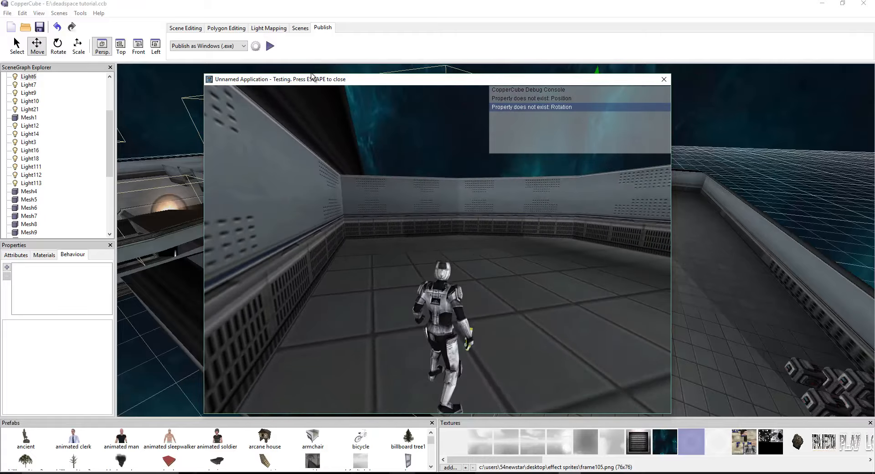
{"action": "key", "text": "Up"}
{"action": "key", "text": "Left"}
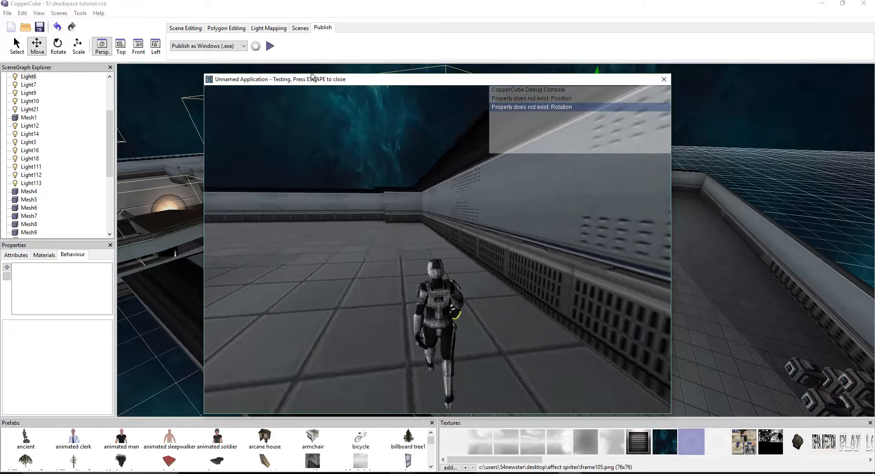
{"action": "key", "text": "Right"}
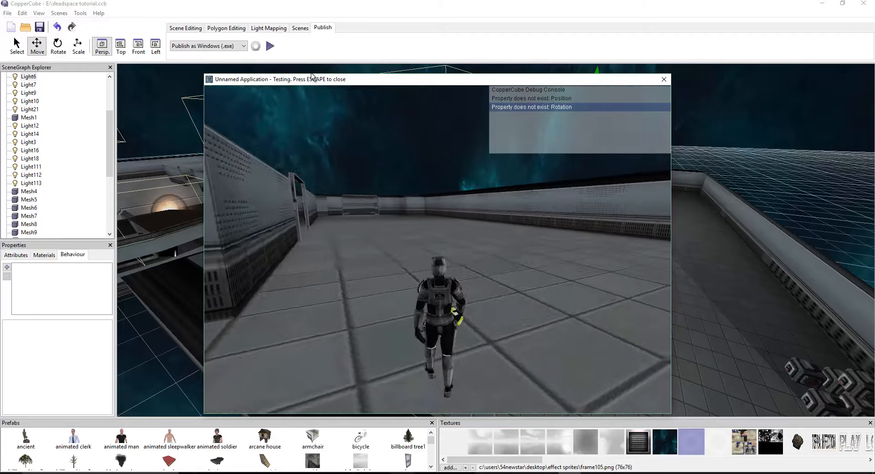
{"action": "key", "text": "Right"}
{"action": "key", "text": "Left"}
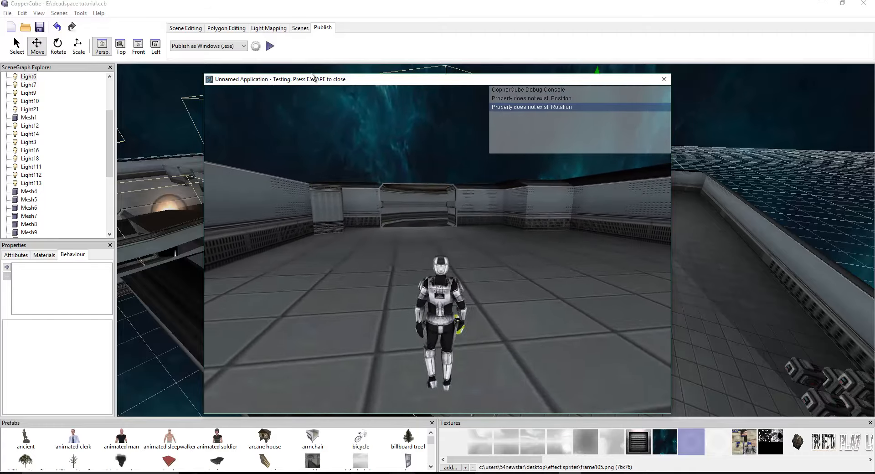
Step: Take the character through the large entrance and along the dark corridor towards its windowed end
{"action": "key", "text": "Up"}
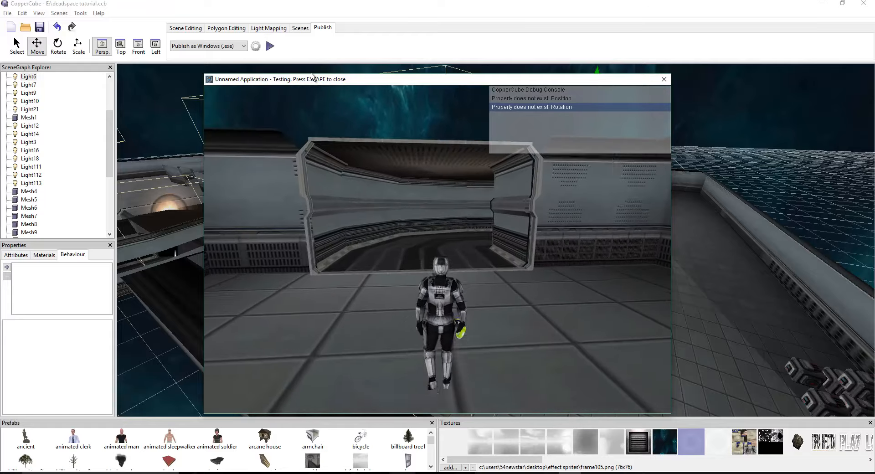
{"action": "key", "text": "Up"}
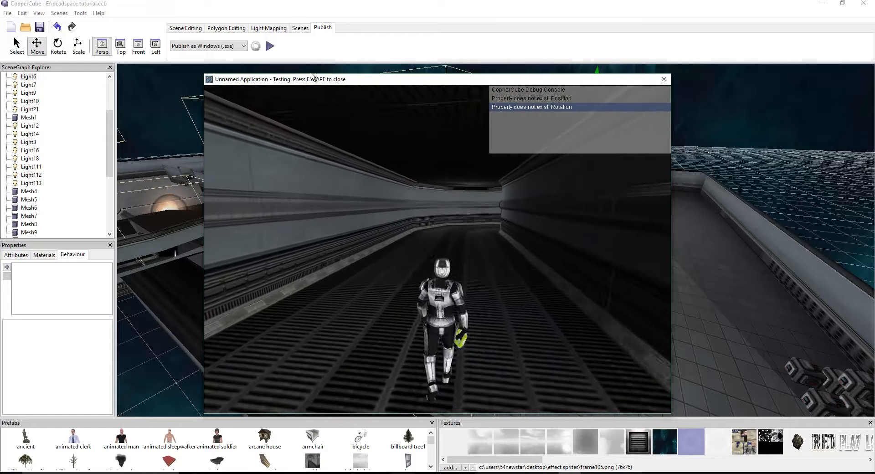
{"action": "key", "text": "Right"}
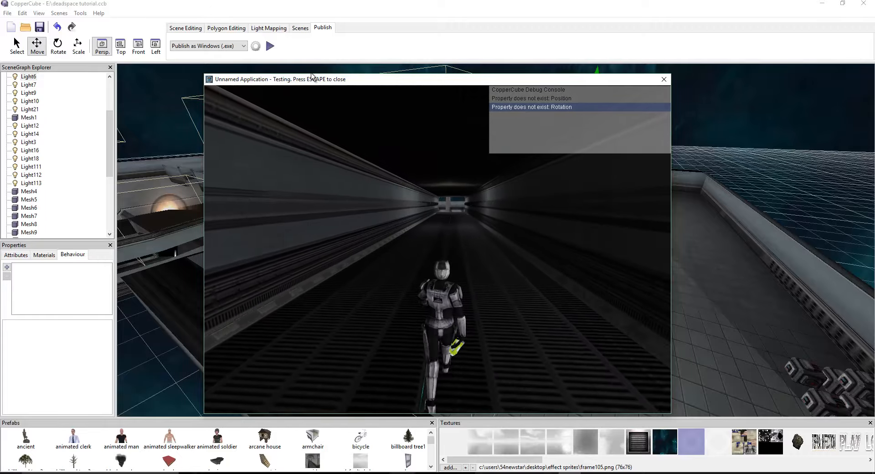
{"action": "key", "text": "Up"}
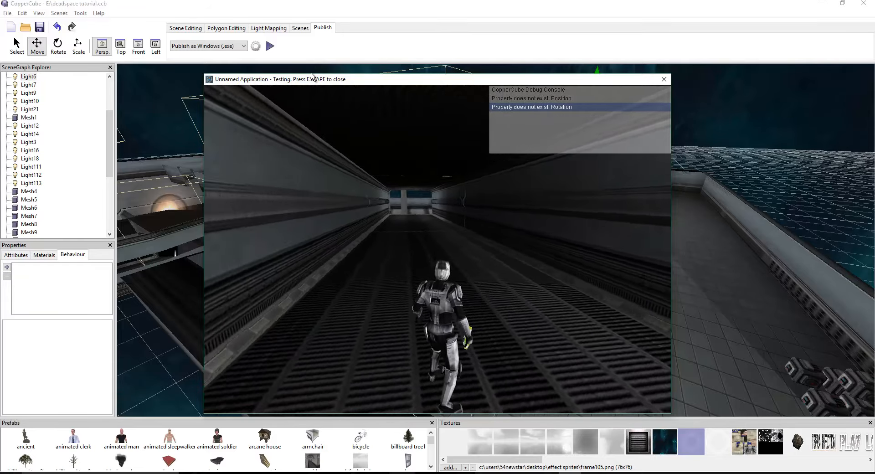
Step: Turn the character around inside the dark corridor to examine the side walls and the seams between corridor sections
{"action": "key", "text": "Left"}
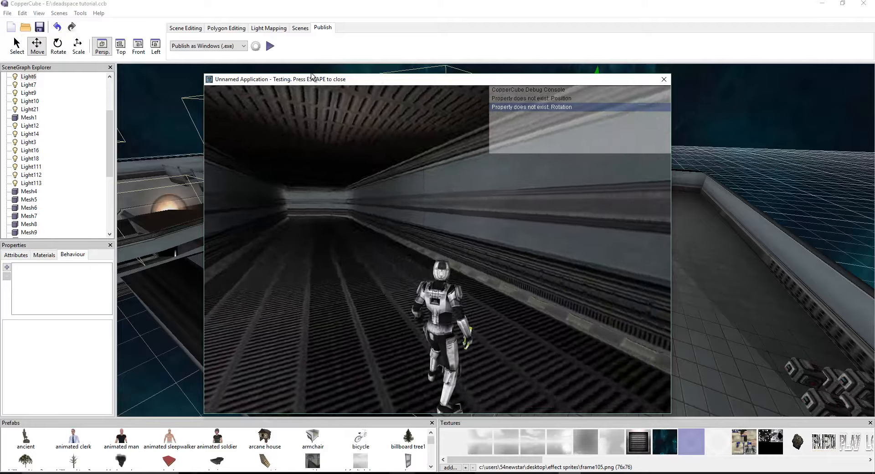
{"action": "key", "text": "Right"}
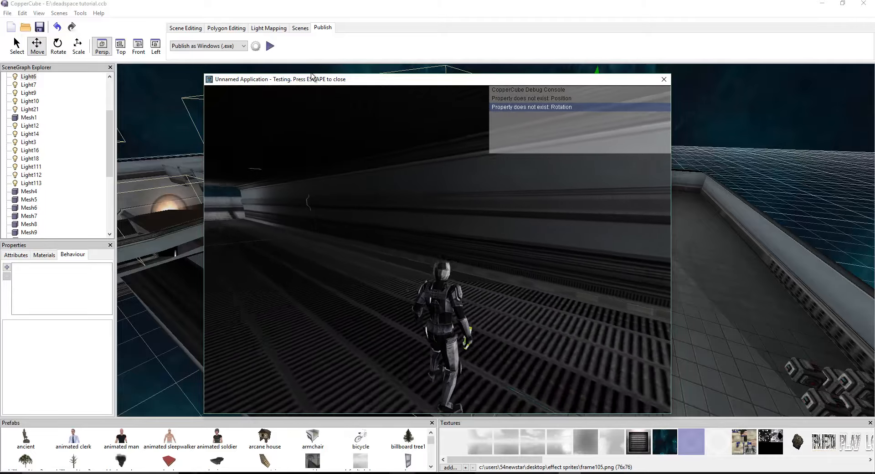
{"action": "key", "text": "Right"}
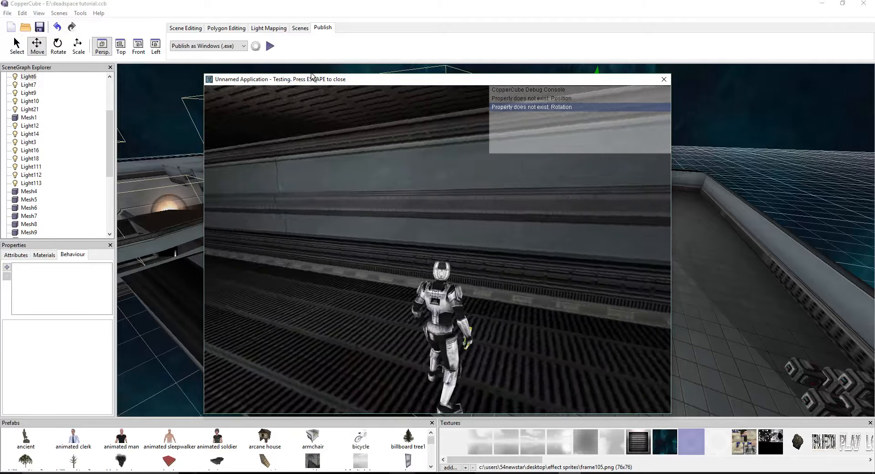
{"action": "key", "text": "Right"}
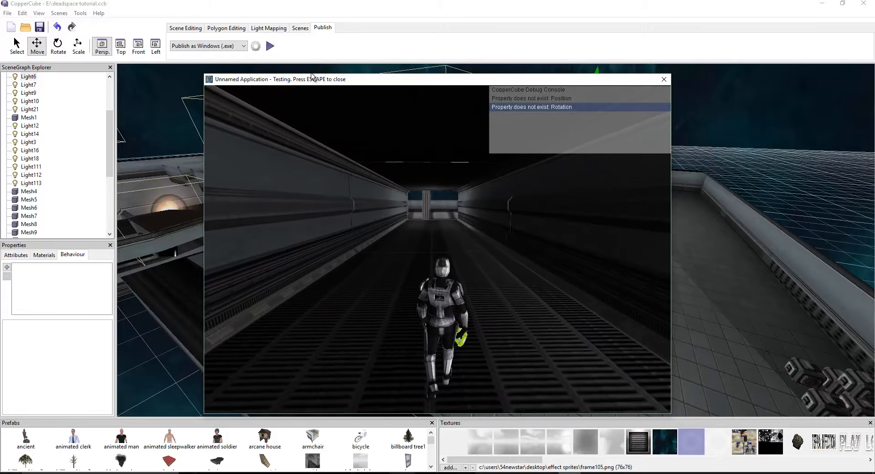
{"action": "key", "text": "Right"}
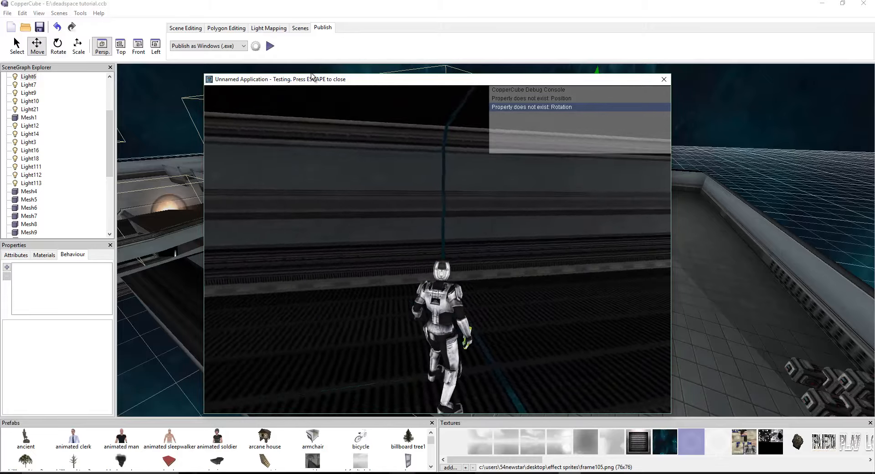
{"action": "key", "text": "Right"}
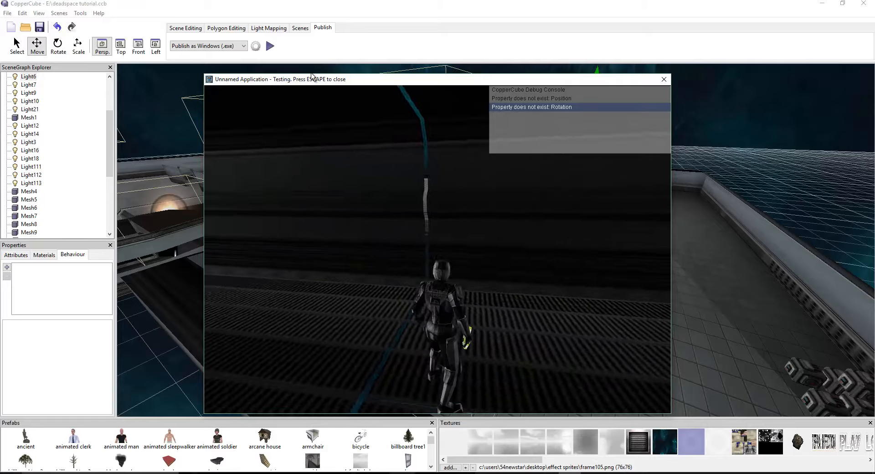
{"action": "key", "text": "Left"}
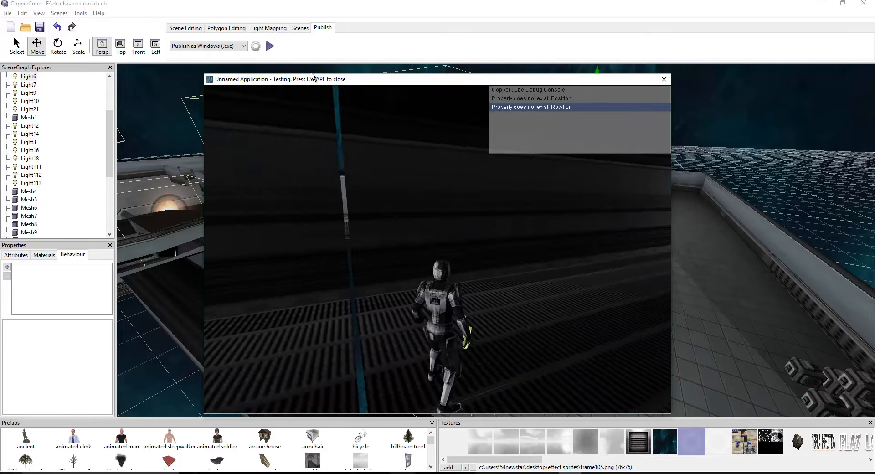
{"action": "key", "text": "Left"}
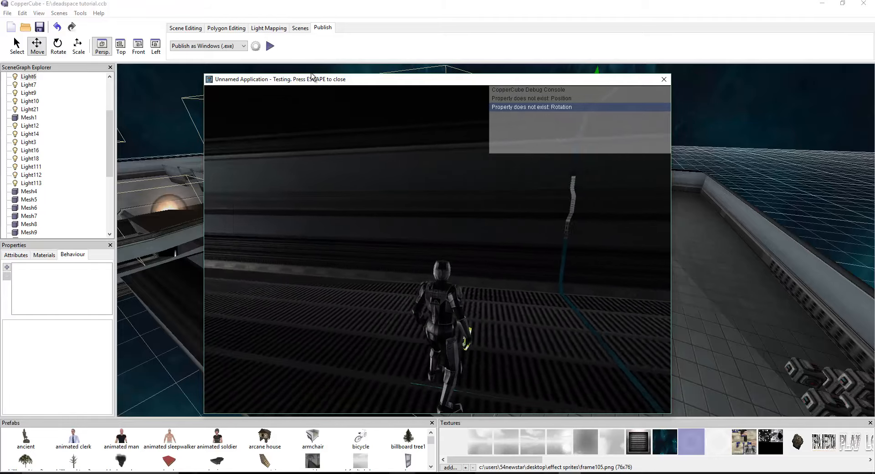
{"action": "key", "text": "Right"}
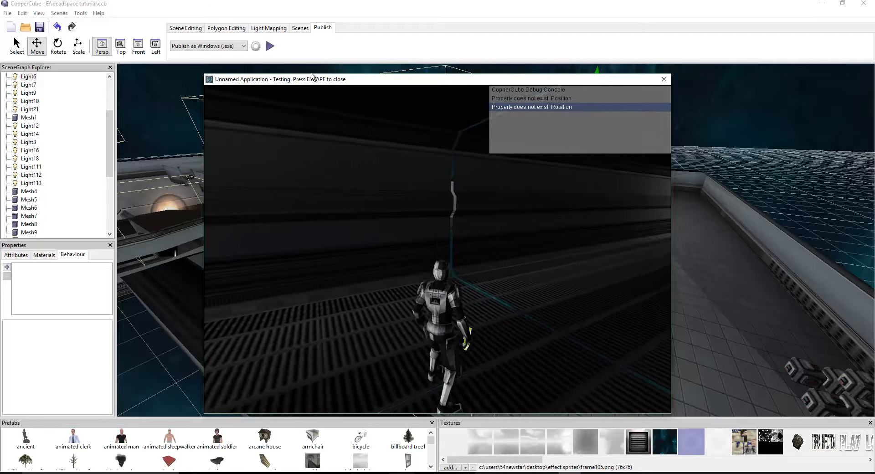
{"action": "key", "text": "Left"}
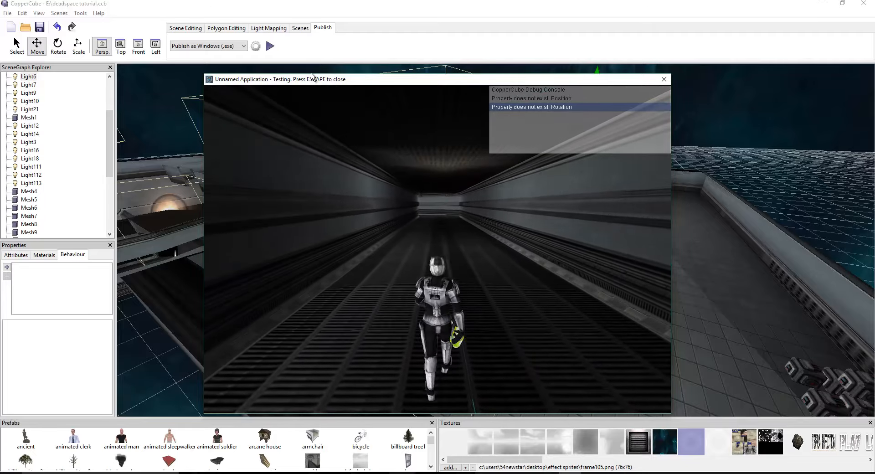
{"action": "key", "text": "Right"}
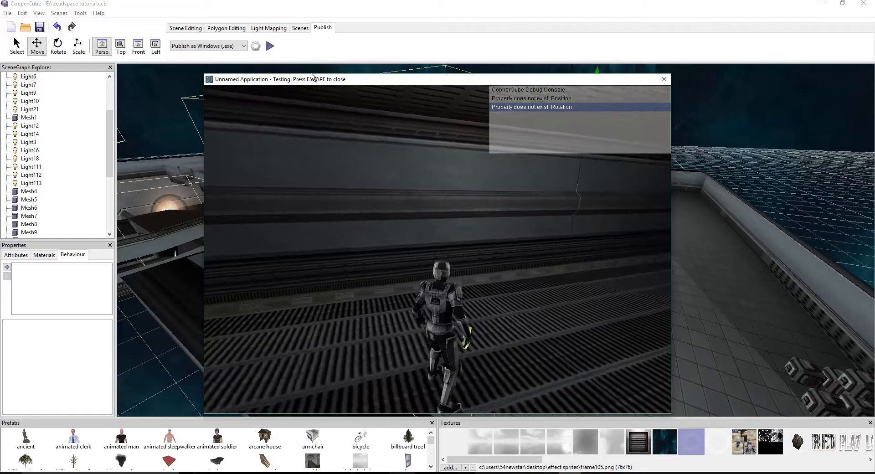
Step: Run the character through the dark corridor to its windowed end and out onto the ridged walkway around the blue pool
{"action": "key", "text": "Left"}
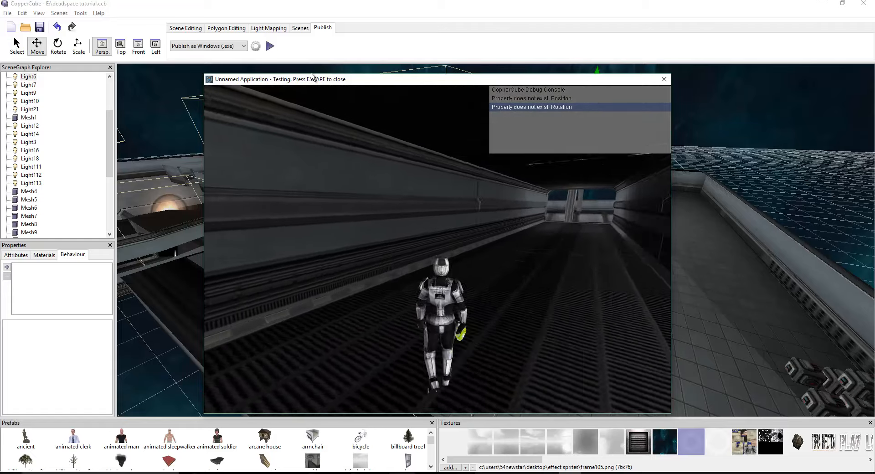
{"action": "key", "text": "Left"}
{"action": "key", "text": "Right"}
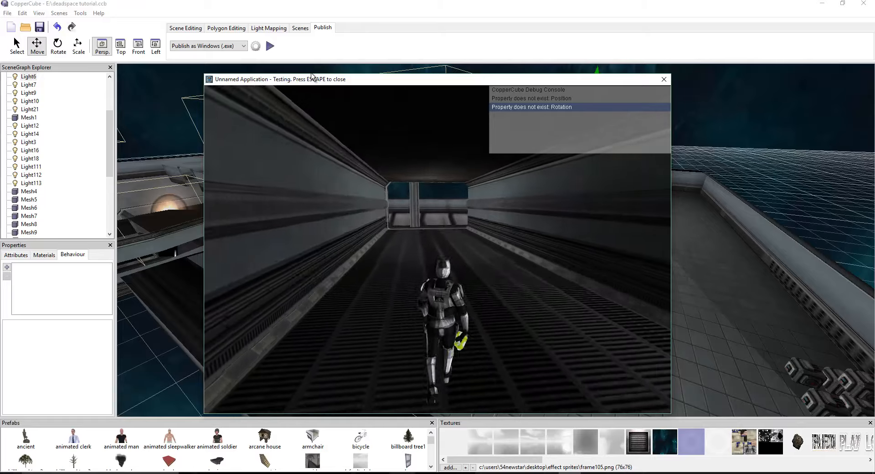
{"action": "key", "text": "Up"}
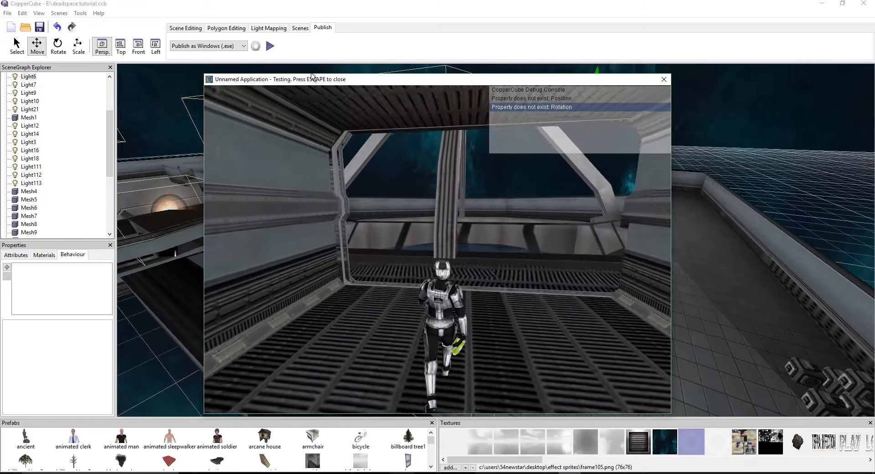
{"action": "key", "text": "Left"}
{"action": "key", "text": "Right"}
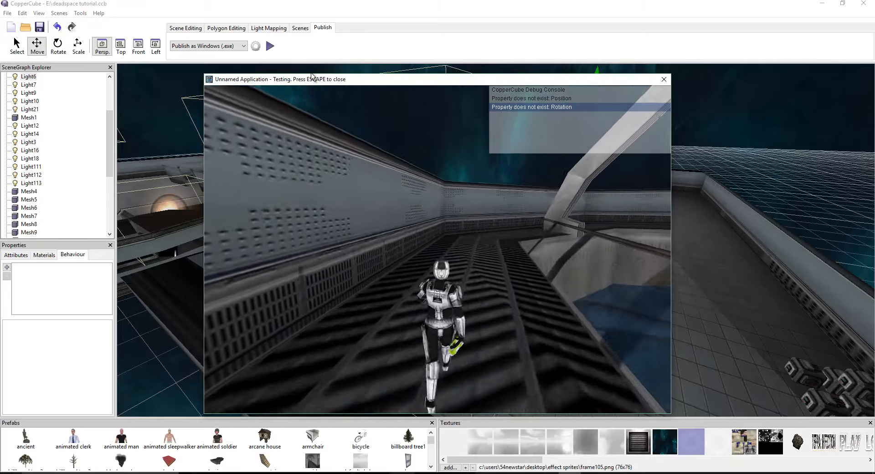
Step: Follow the walled walkway with the character and examine the angled support beams and the blue pool beside it
{"action": "key", "text": "Left"}
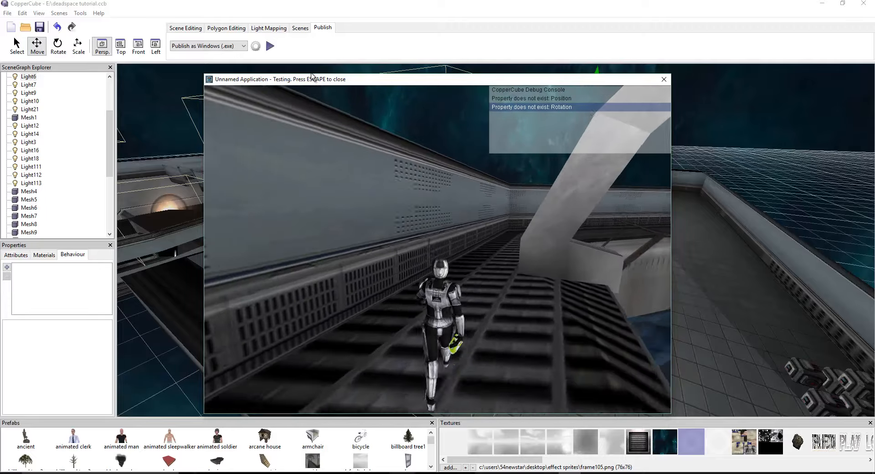
{"action": "key", "text": "Left"}
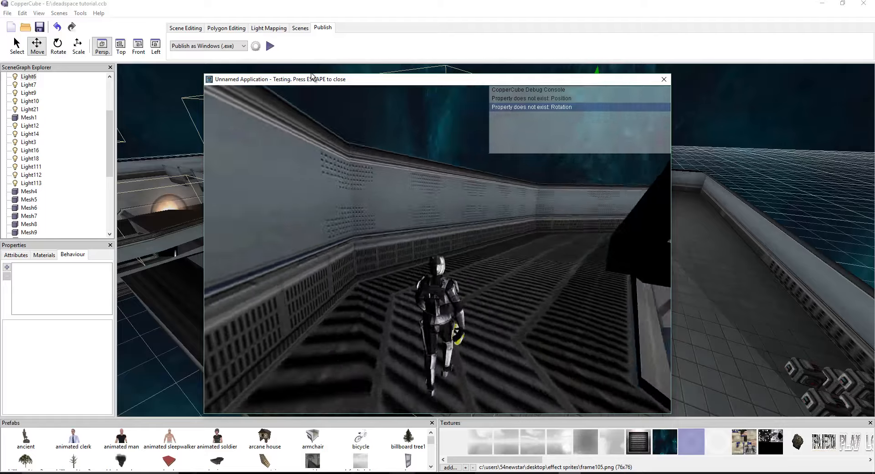
{"action": "key", "text": "Right"}
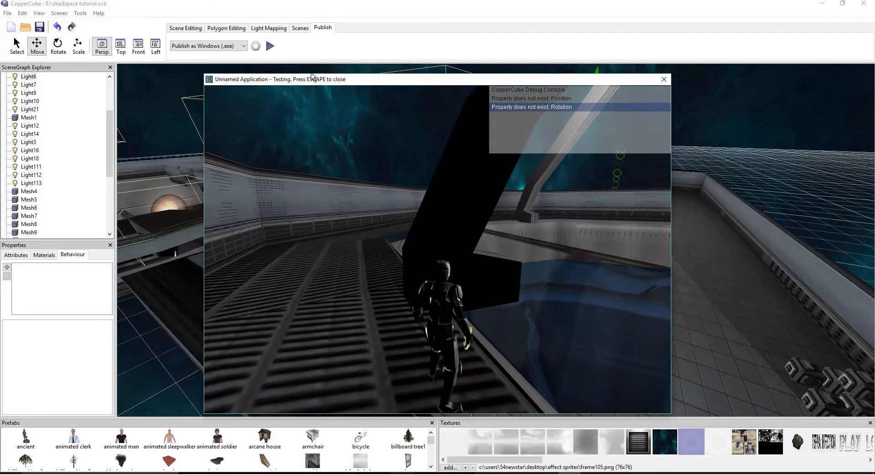
{"action": "key", "text": "Right"}
{"action": "key", "text": "Left"}
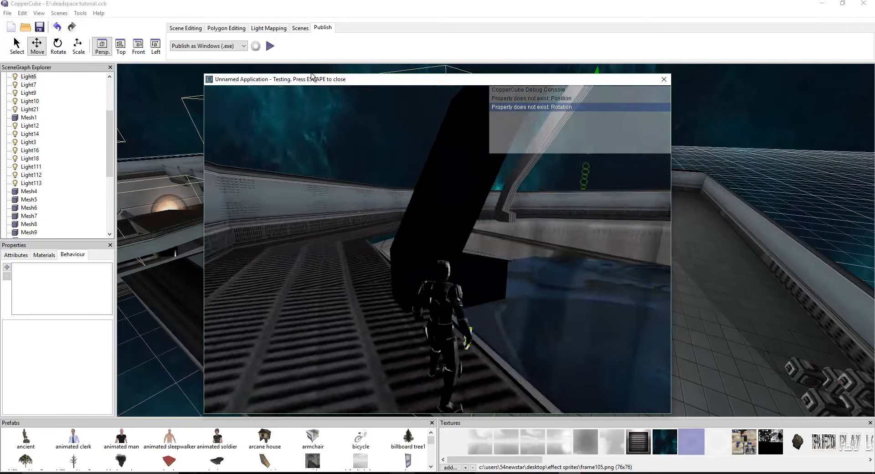
{"action": "key", "text": "Left"}
{"action": "key", "text": "Right"}
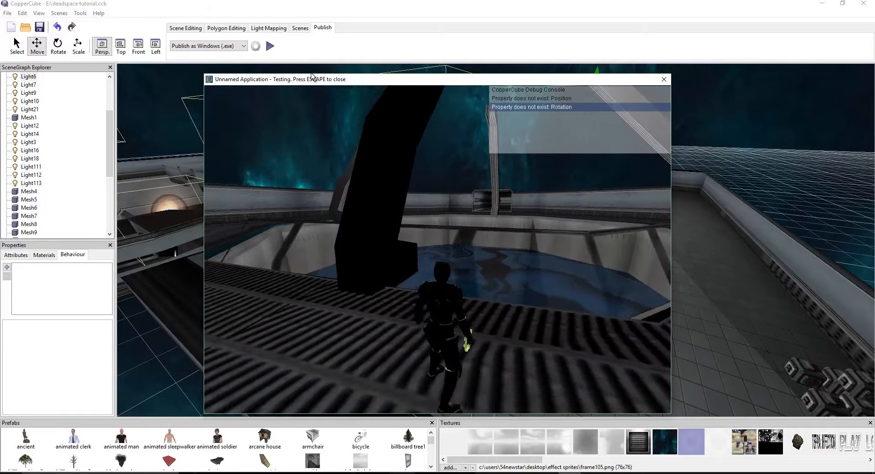
Step: Keep the character running around the pool, past the dark support beam, until the framed corridor opening comes into sight
{"action": "key", "text": "Left"}
{"action": "key", "text": "Up"}
{"action": "key", "text": "Right"}
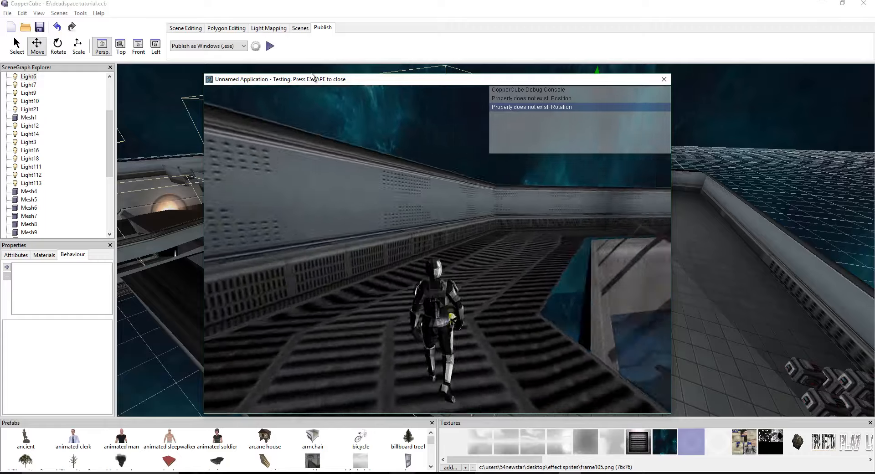
{"action": "key", "text": "Up"}
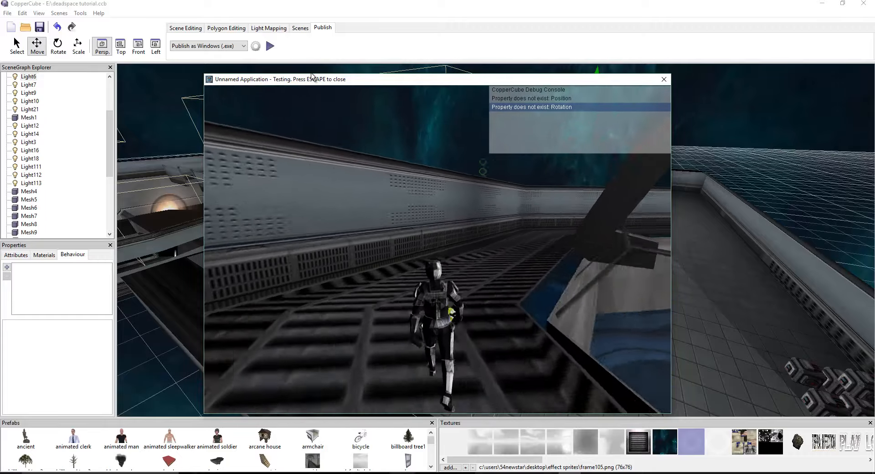
{"action": "key", "text": "Right"}
{"action": "key", "text": "Left"}
{"action": "key", "text": "Left"}
{"action": "key", "text": "Up"}
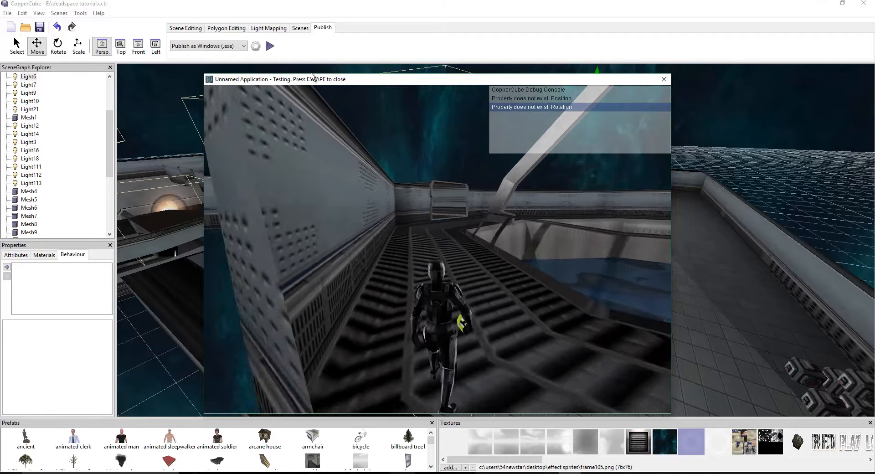
Step: Move the character along the perforated wall to the framed opening and face straight into the long corridor
{"action": "key", "text": "Up"}
{"action": "key", "text": "Right"}
{"action": "key", "text": "Left"}
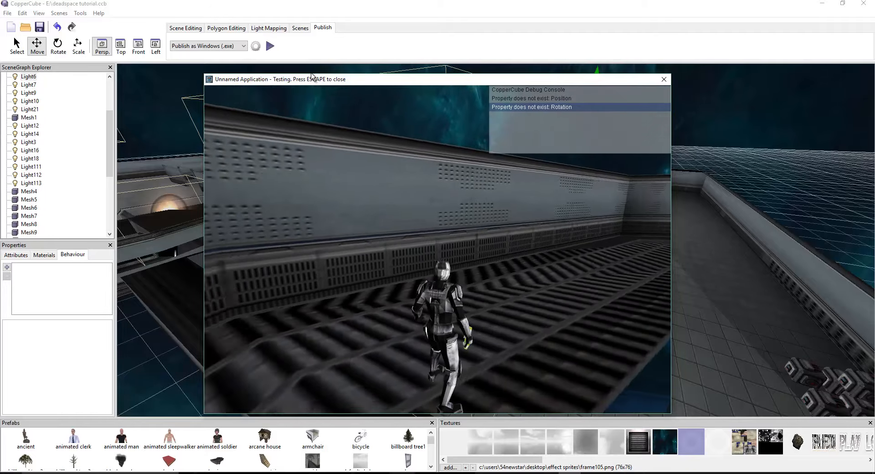
{"action": "key", "text": "Left"}
{"action": "key", "text": "Right"}
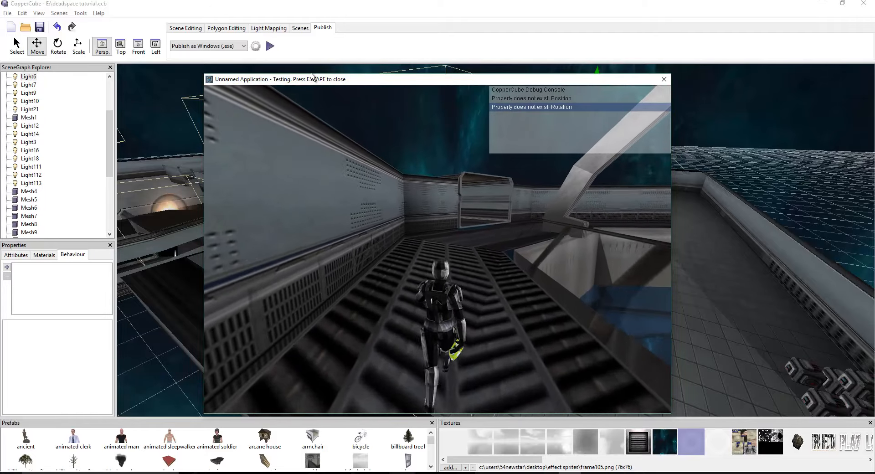
{"action": "key", "text": "Right"}
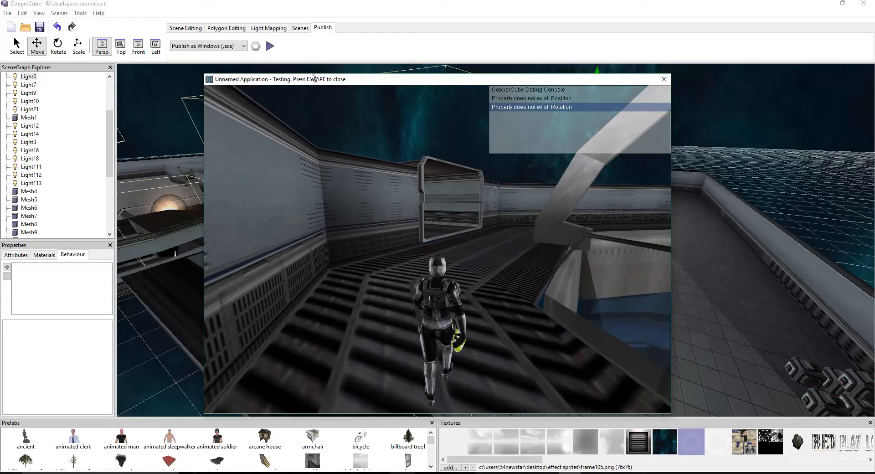
{"action": "key", "text": "Right"}
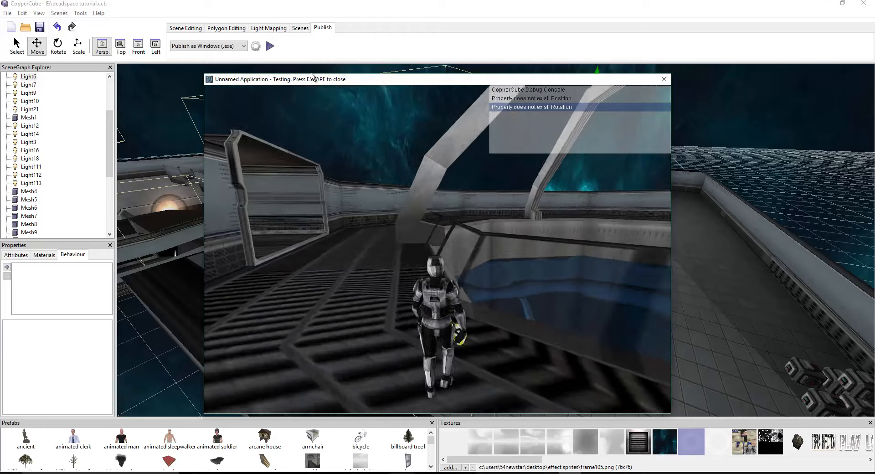
{"action": "key", "text": "Right"}
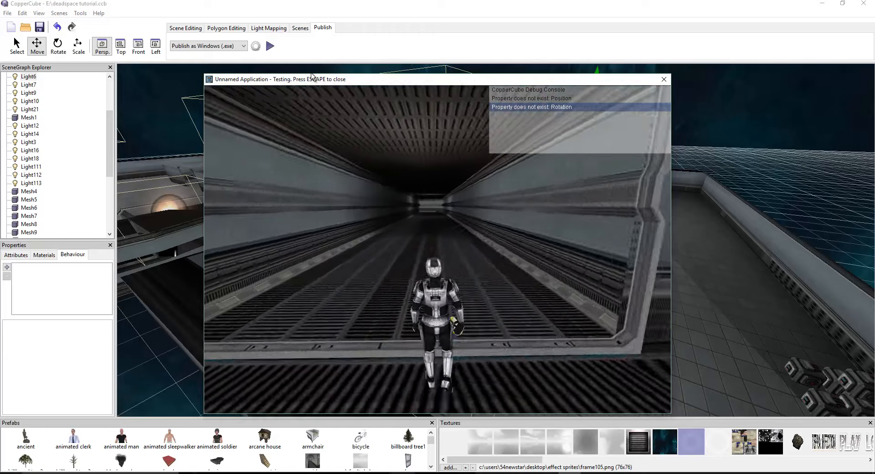
Step: Take the character through the long dark corridor, check the view back to its windows, and exit around the bend onto the tiled deck
{"action": "key", "text": "Up"}
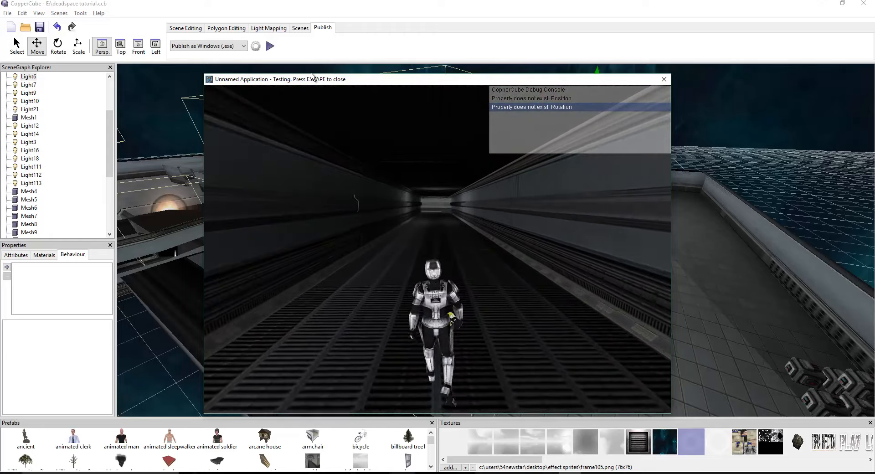
{"action": "key", "text": "Left"}
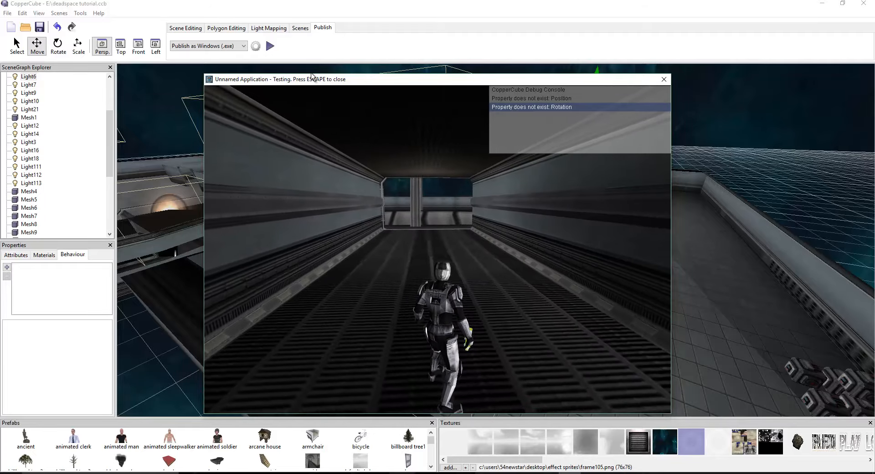
{"action": "key", "text": "Right"}
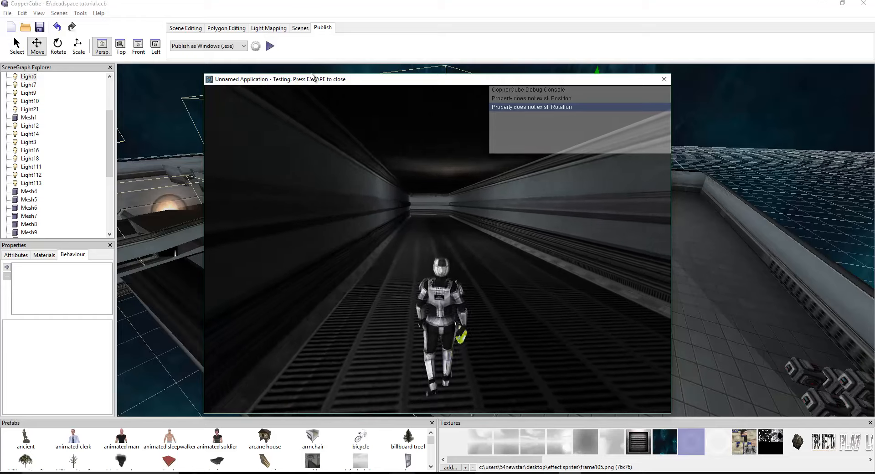
{"action": "key", "text": "Up"}
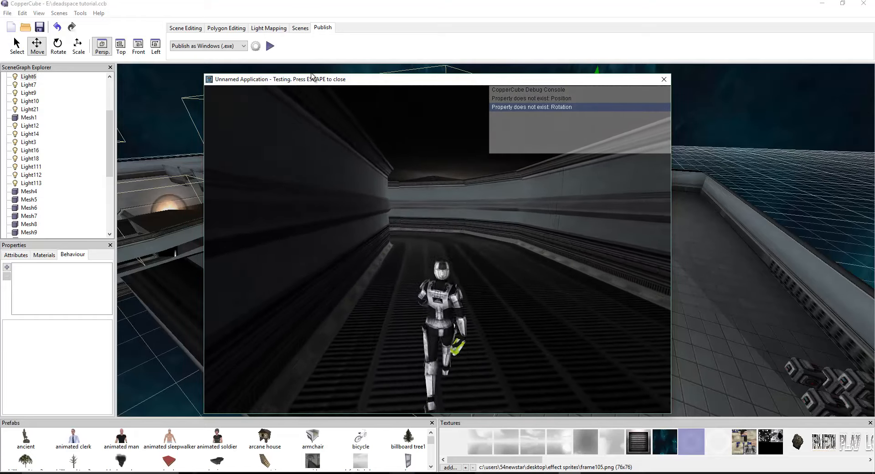
{"action": "key", "text": "Up"}
{"action": "key", "text": "Left"}
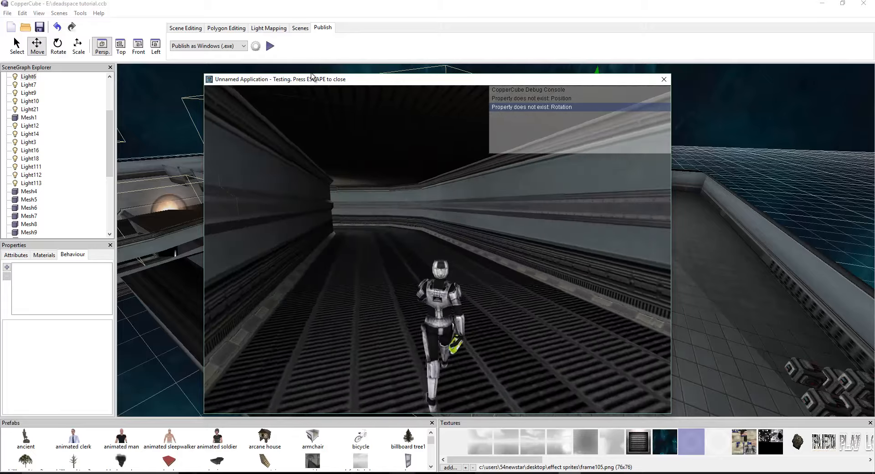
{"action": "key", "text": "Up"}
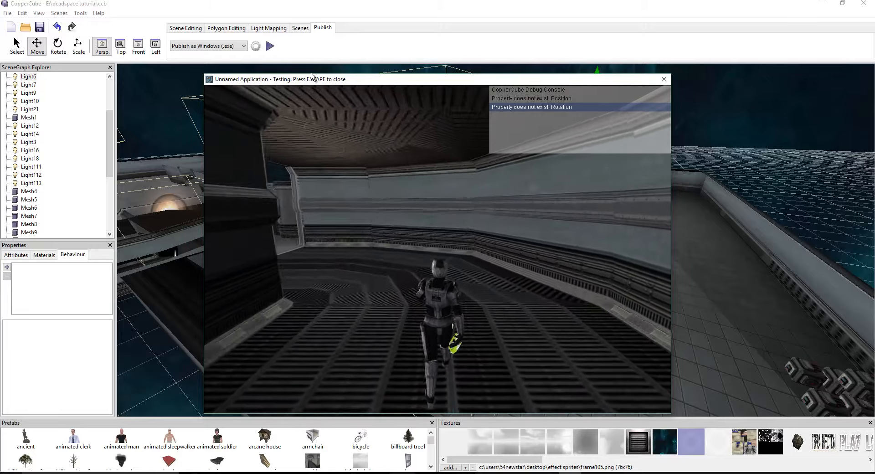
{"action": "key", "text": "Left"}
{"action": "key", "text": "Up"}
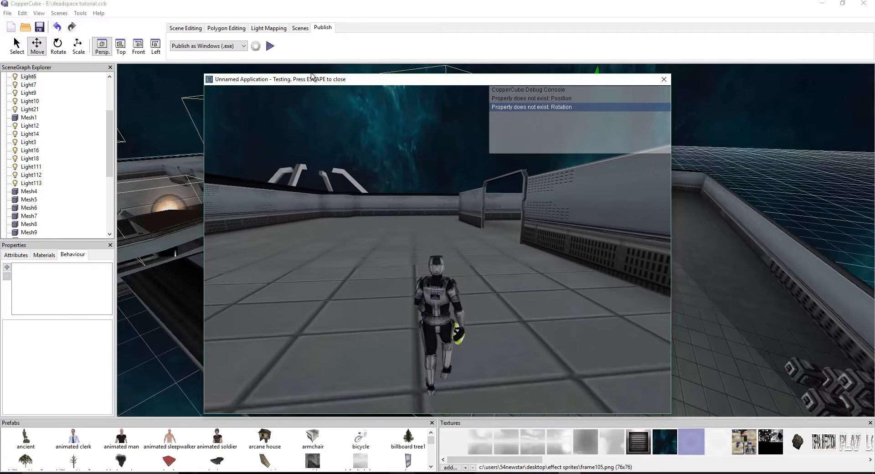
Step: Run the character through the wall opening and across the tiled deck into the corridor entrance on its far side
{"action": "key", "text": "Right"}
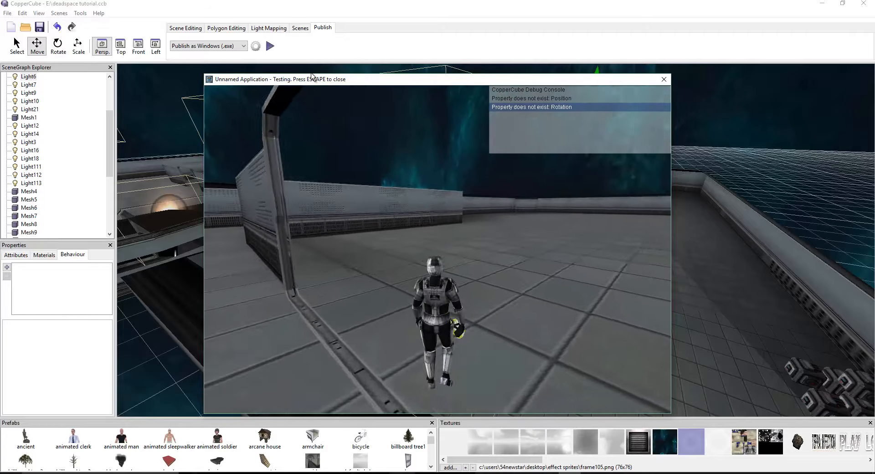
{"action": "key", "text": "Right"}
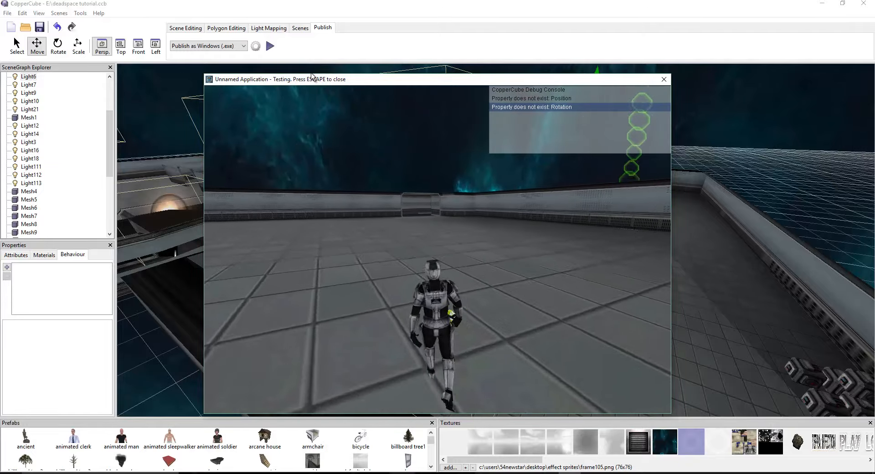
{"action": "key", "text": "Up"}
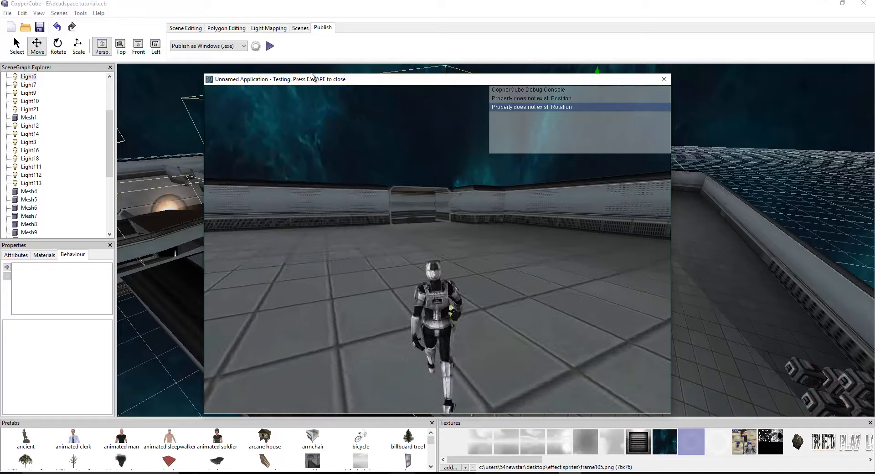
{"action": "key", "text": "Up"}
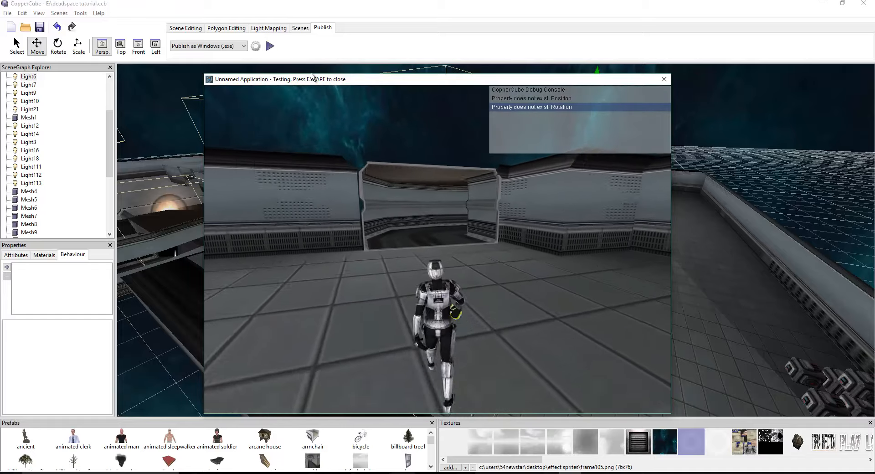
{"action": "key", "text": "Up"}
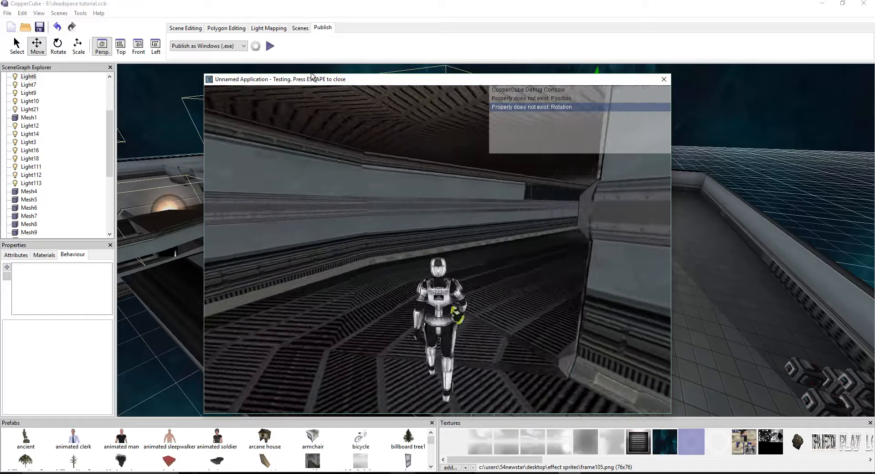
Step: Run the character through the windowed corridor and past the green particle effect towards the open deck, and end the game test
{"action": "key", "text": "Up"}
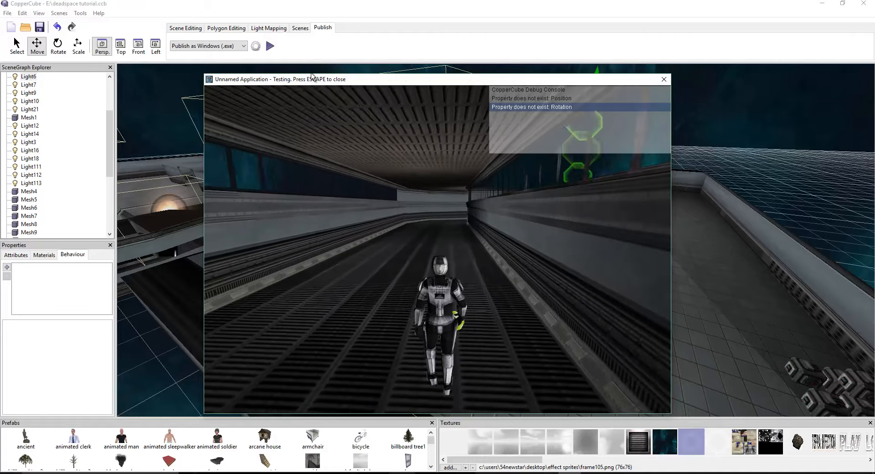
{"action": "key", "text": "Up"}
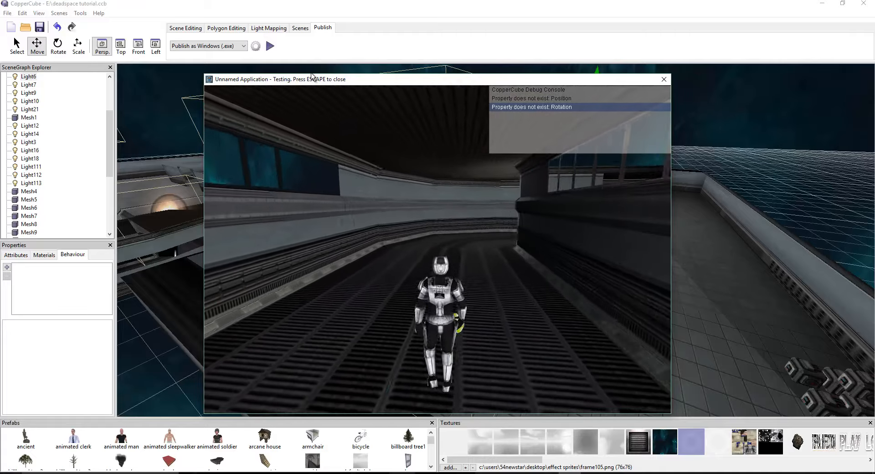
{"action": "key", "text": "Up"}
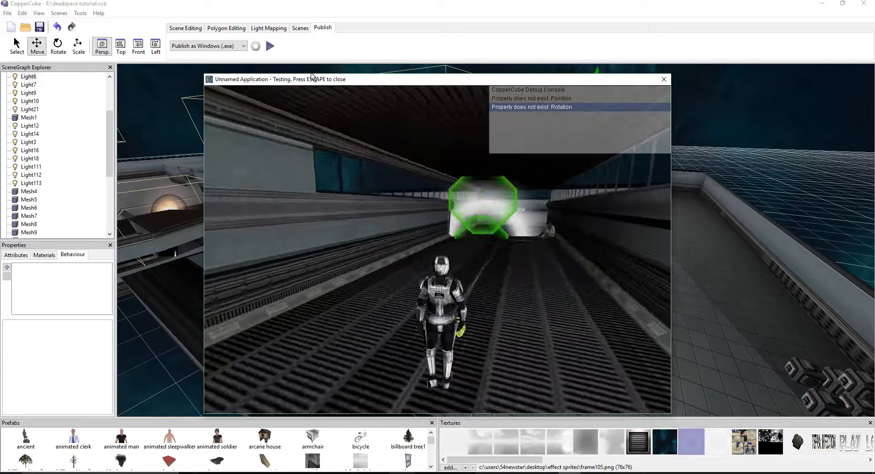
{"action": "key", "text": "Up"}
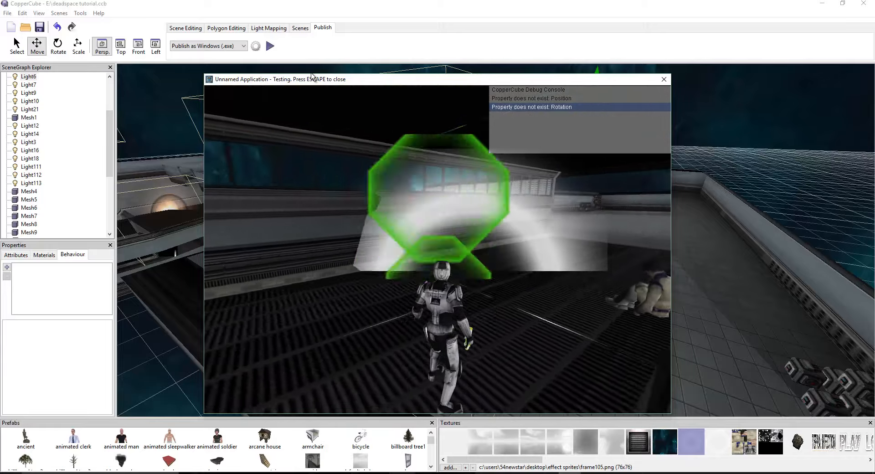
{"action": "key", "text": "Up"}
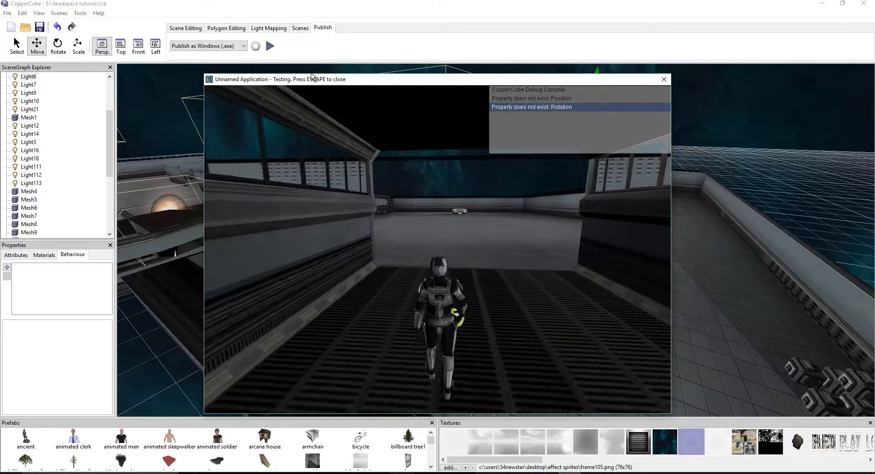
{"action": "key", "text": "Escape"}
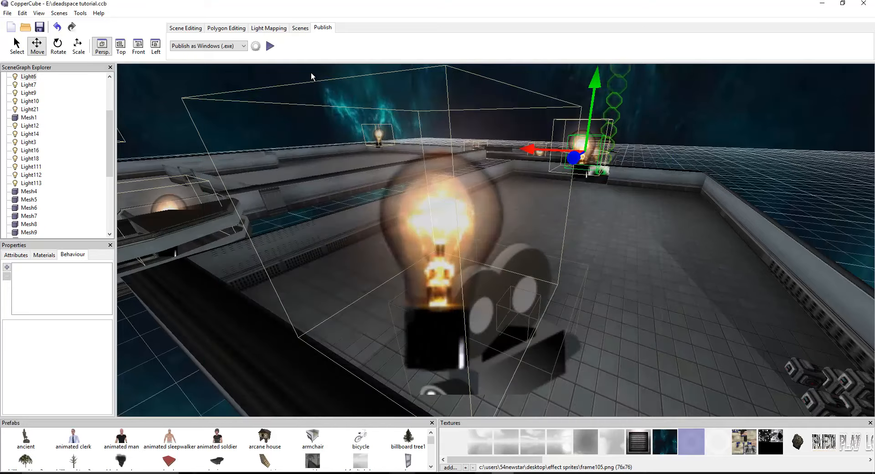
Step: Review the settings of the player's Game Actor with Health, keyboard control and Collide when moved behaviours
{"action": "scroll", "coordinate": [541, 218], "scroll_direction": "up", "scroll_amount": 10}
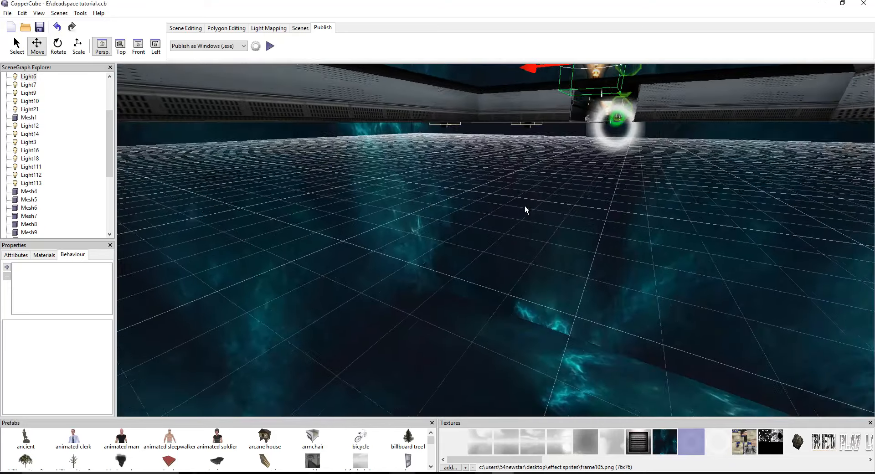
{"action": "left_click_drag", "start_coordinate": [524, 204], "coordinate": [457, 187]}
{"action": "middle_click_drag", "start_coordinate": [458, 190], "coordinate": [451, 194]}
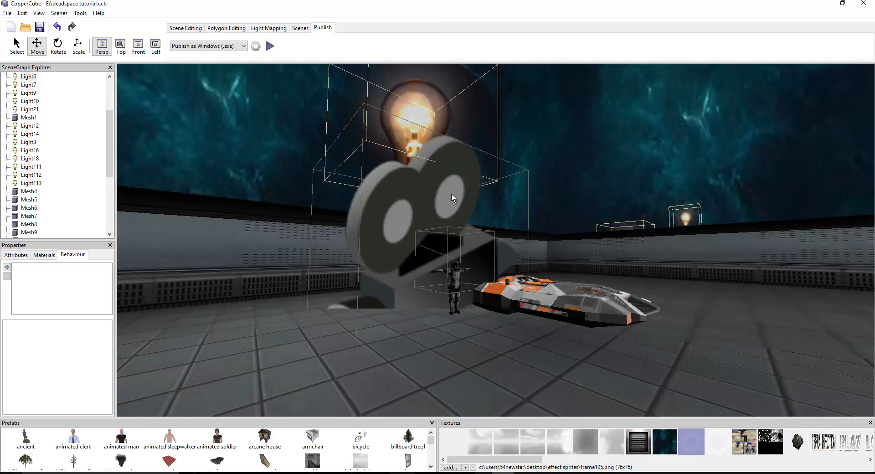
{"action": "left_click", "coordinate": [455, 299]}
{"action": "scroll", "coordinate": [51, 210], "scroll_direction": "down", "scroll_amount": 1}
{"action": "scroll", "coordinate": [51, 200], "scroll_direction": "up", "scroll_amount": 4}
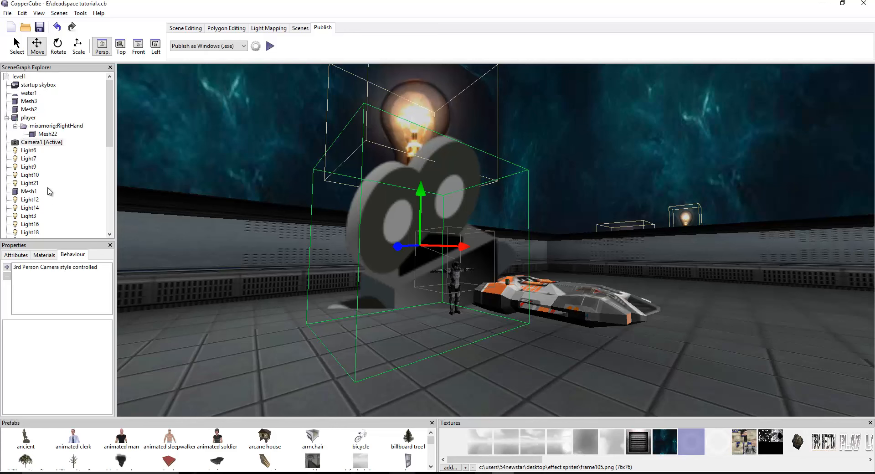
{"action": "left_click", "coordinate": [28, 118]}
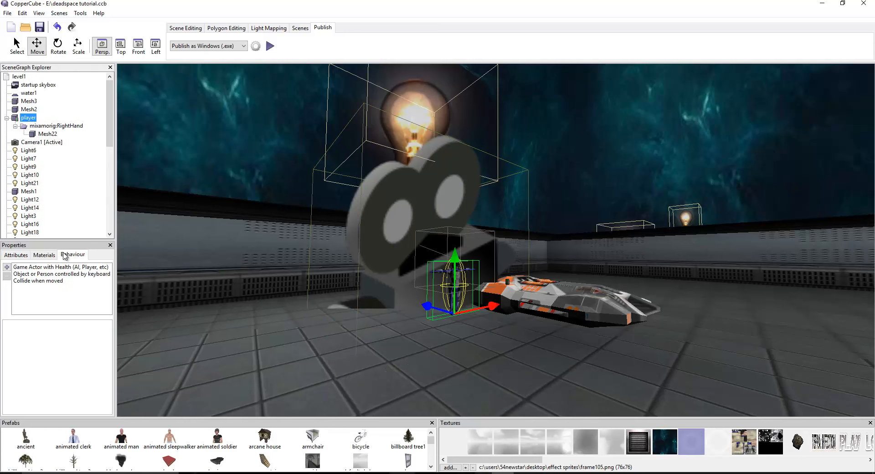
{"action": "left_click", "coordinate": [36, 268]}
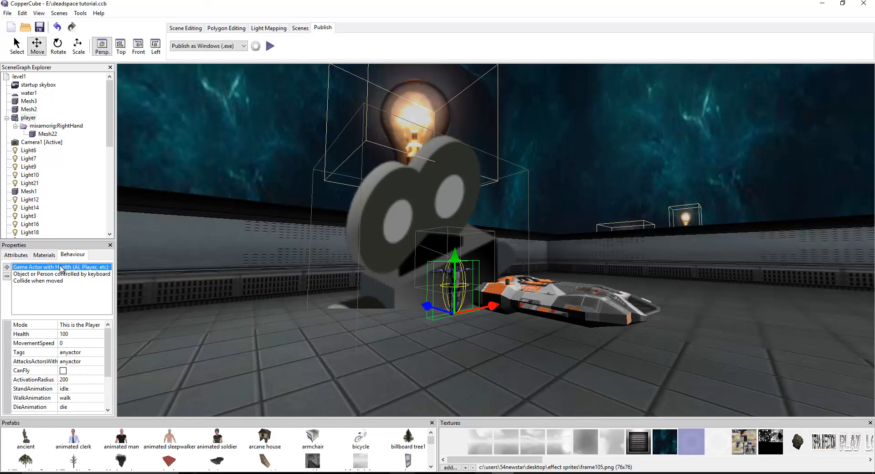
{"action": "left_click", "coordinate": [31, 273]}
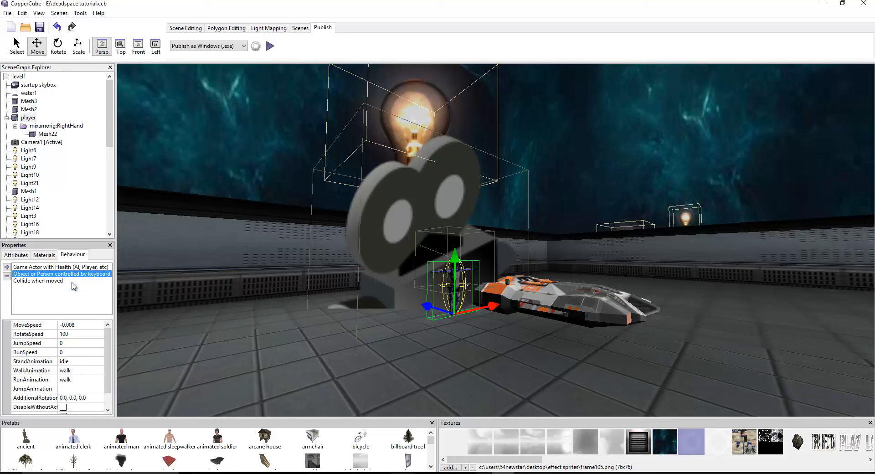
{"action": "left_click", "coordinate": [46, 281]}
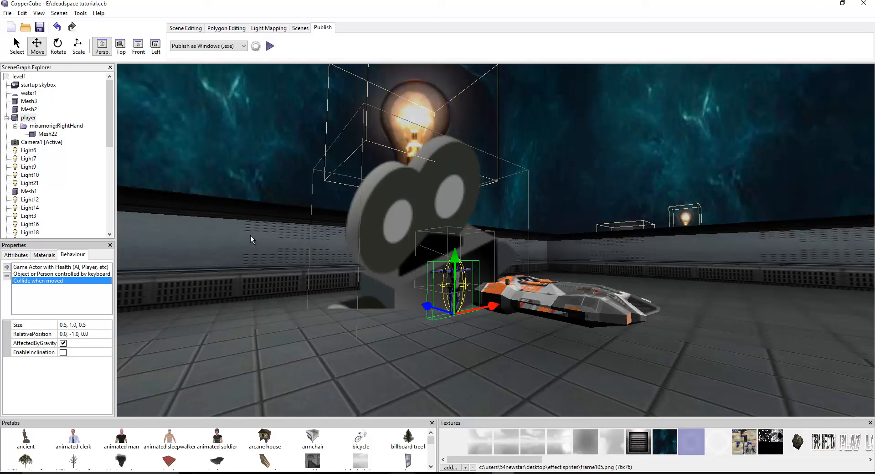
Step: Examine the joints offered for attaching a node to the player's animated skeleton, including mixamorig:RightHand, and cancel without attaching anything
{"action": "left_click", "coordinate": [48, 125]}
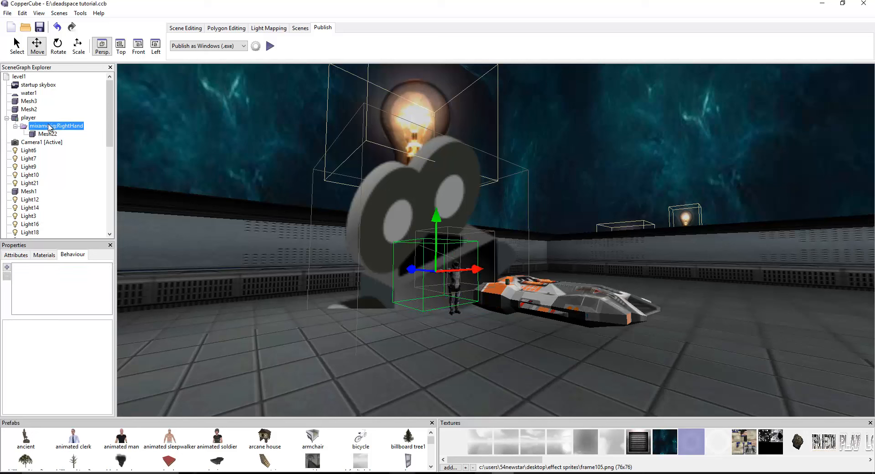
{"action": "left_click", "coordinate": [30, 120]}
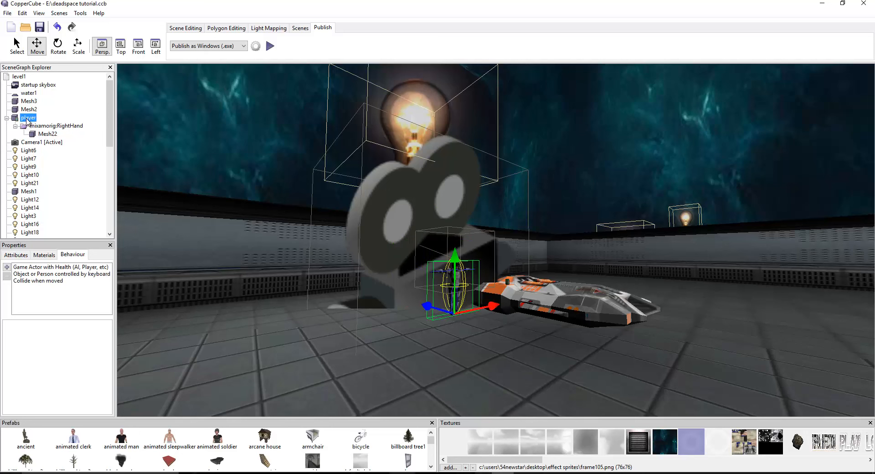
{"action": "right_click", "coordinate": [27, 119]}
{"action": "mouse_move", "coordinate": [53, 145]}
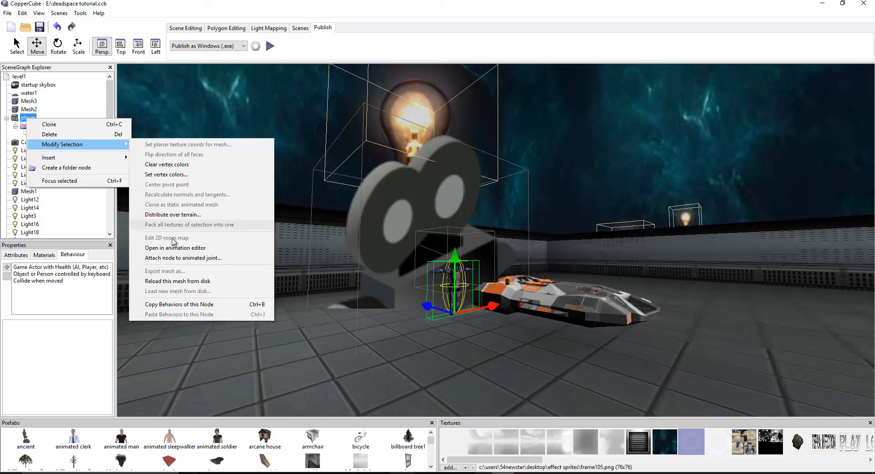
{"action": "left_click", "coordinate": [177, 258]}
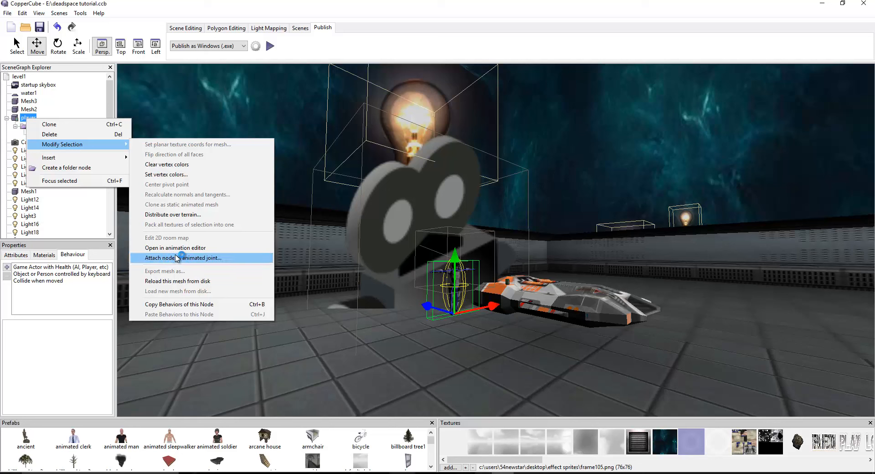
{"action": "left_click", "coordinate": [202, 258]}
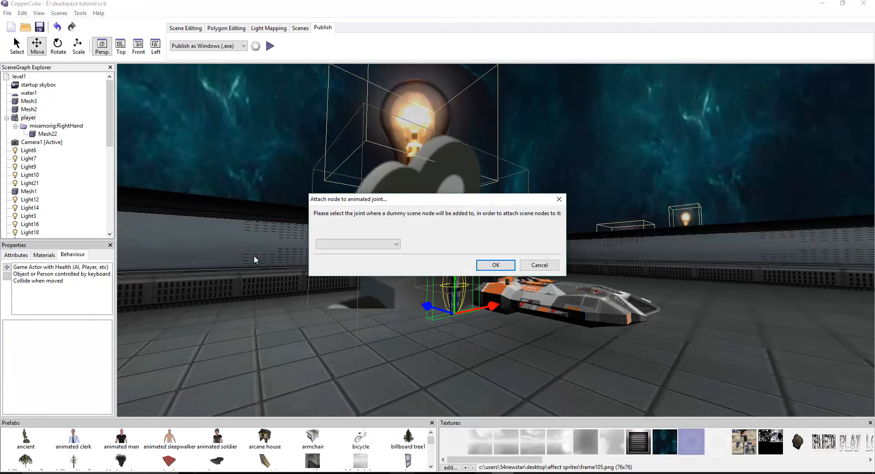
{"action": "left_click", "coordinate": [322, 245]}
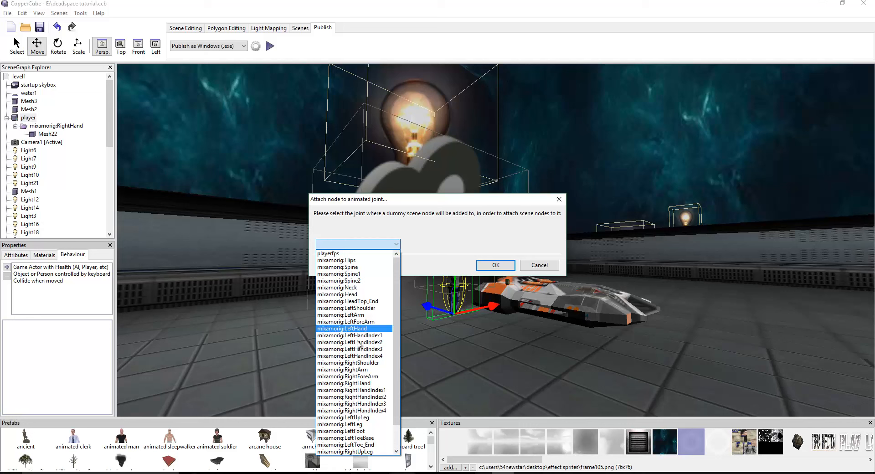
{"action": "scroll", "coordinate": [360, 357], "scroll_direction": "down", "scroll_amount": 2}
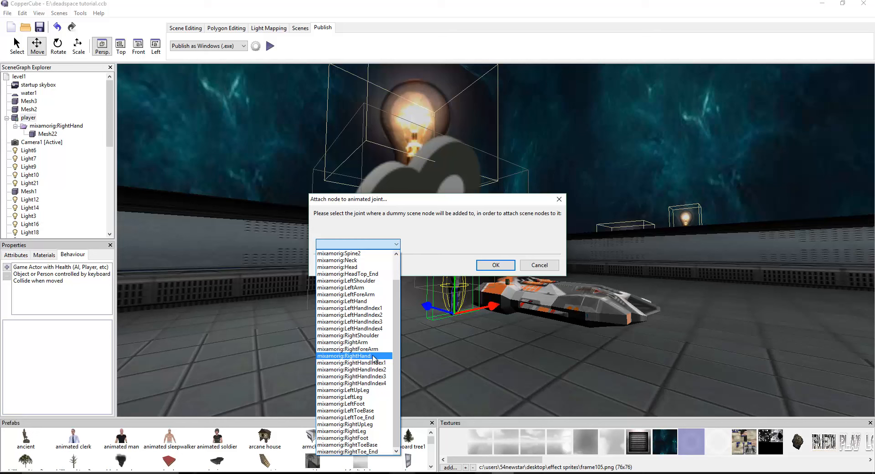
{"action": "left_click", "coordinate": [484, 246]}
{"action": "left_click", "coordinate": [370, 244]}
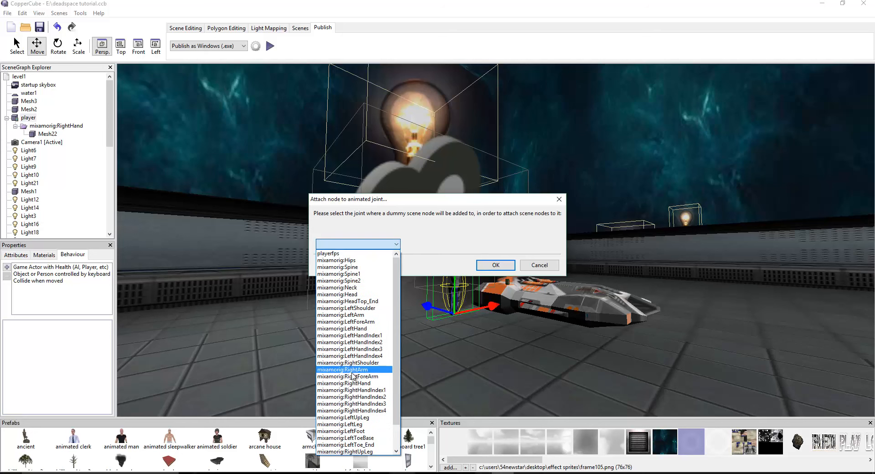
{"action": "left_click", "coordinate": [537, 268]}
{"action": "left_click", "coordinate": [531, 264]}
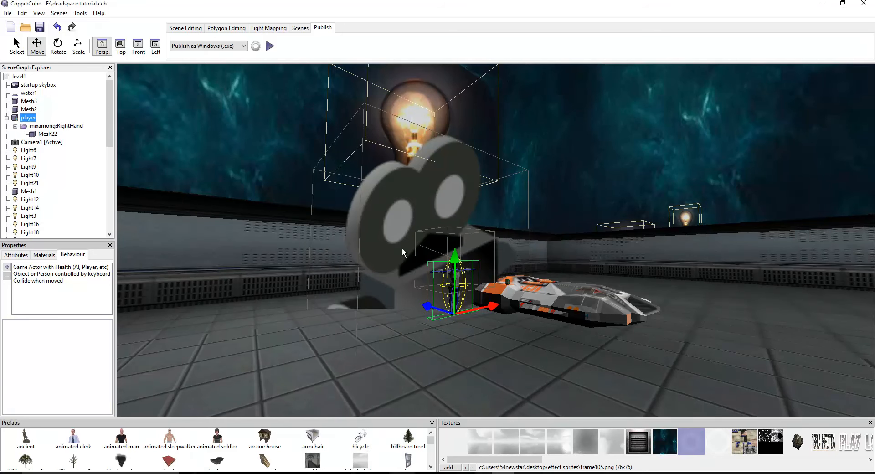
Step: Make Mesh22, the weapon attached to the player's right-hand joint, visible in the scene
{"action": "scroll", "coordinate": [454, 270], "scroll_direction": "up", "scroll_amount": 3}
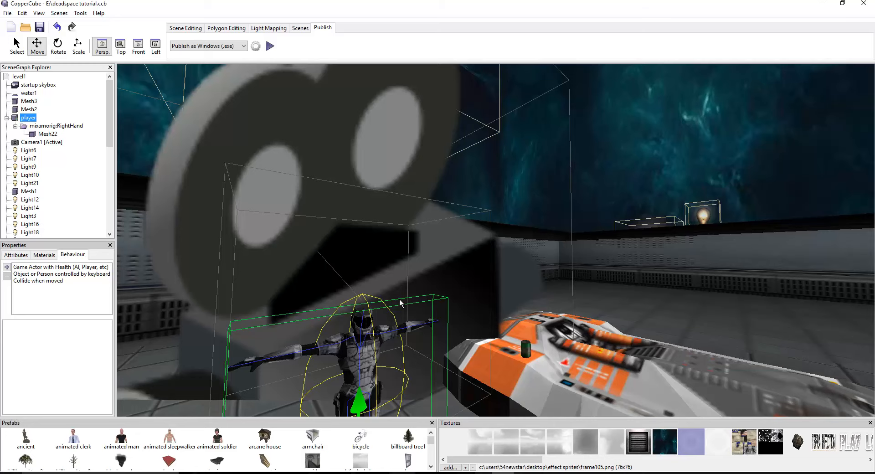
{"action": "scroll", "coordinate": [384, 306], "scroll_direction": "up", "scroll_amount": 2}
{"action": "scroll", "coordinate": [385, 305], "scroll_direction": "up", "scroll_amount": 1}
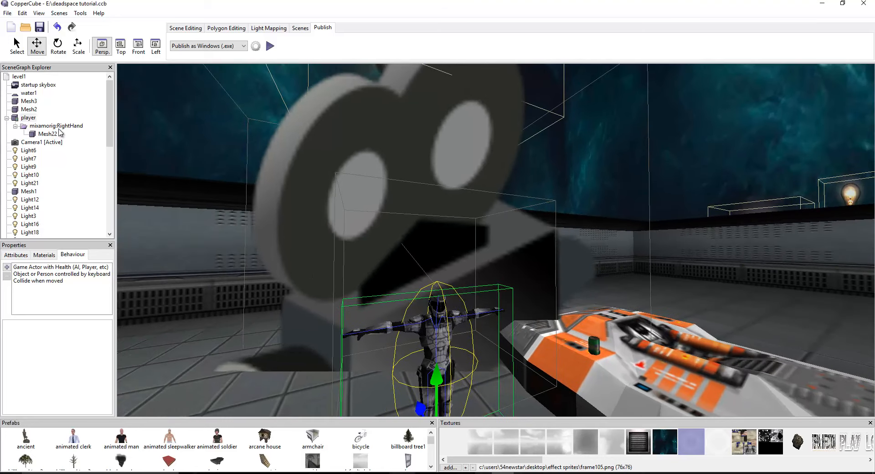
{"action": "left_click", "coordinate": [59, 128]}
{"action": "left_click", "coordinate": [47, 134]}
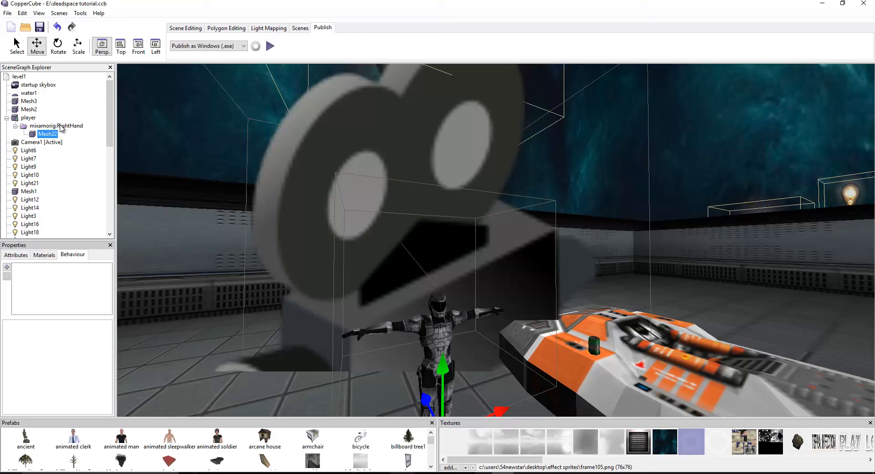
{"action": "left_click", "coordinate": [14, 254]}
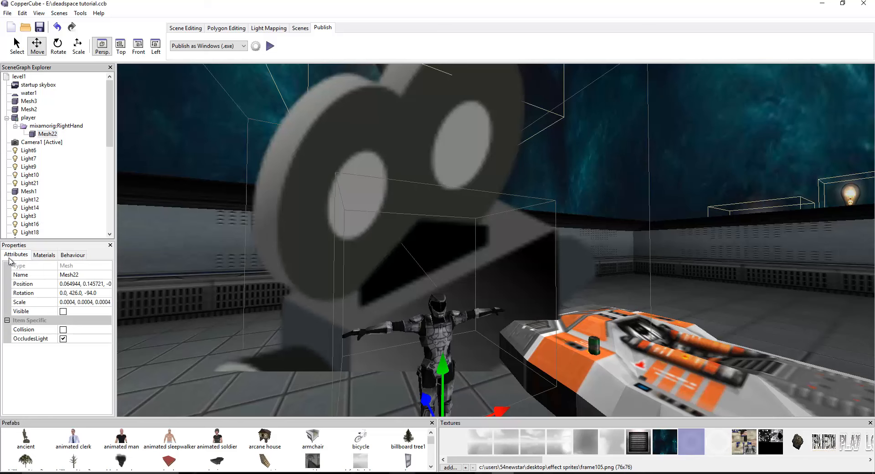
{"action": "left_click", "coordinate": [63, 312]}
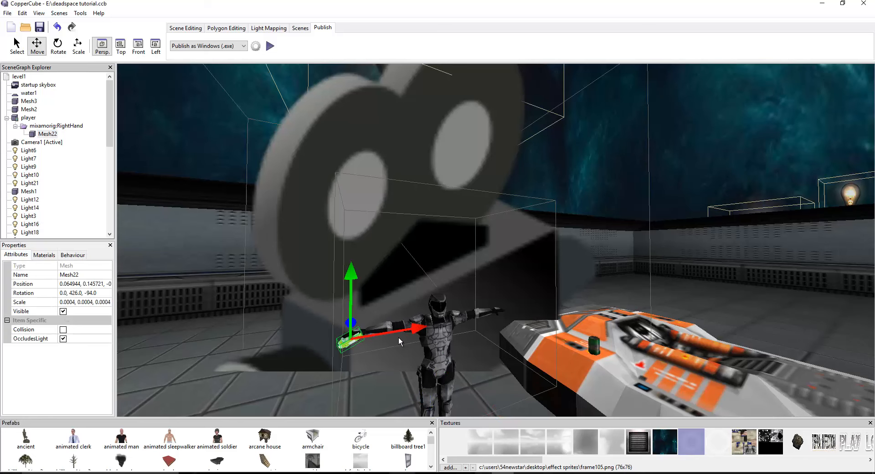
{"action": "scroll", "coordinate": [446, 286], "scroll_direction": "up", "scroll_amount": 3}
{"action": "scroll", "coordinate": [444, 285], "scroll_direction": "down", "scroll_amount": 5}
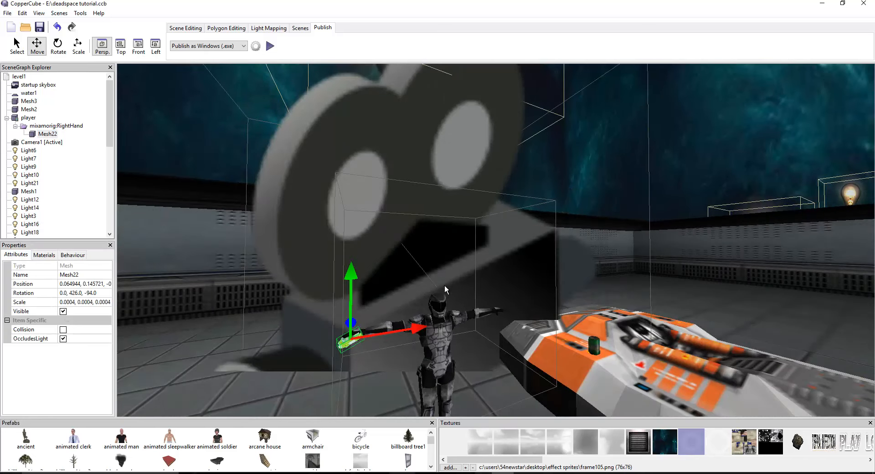
Step: Shift Mesh22 slightly at the player's right hand, to 0.064944, 0.186791 on its first two position axes, and turn off its visibility
{"action": "right_click", "coordinate": [442, 284]}
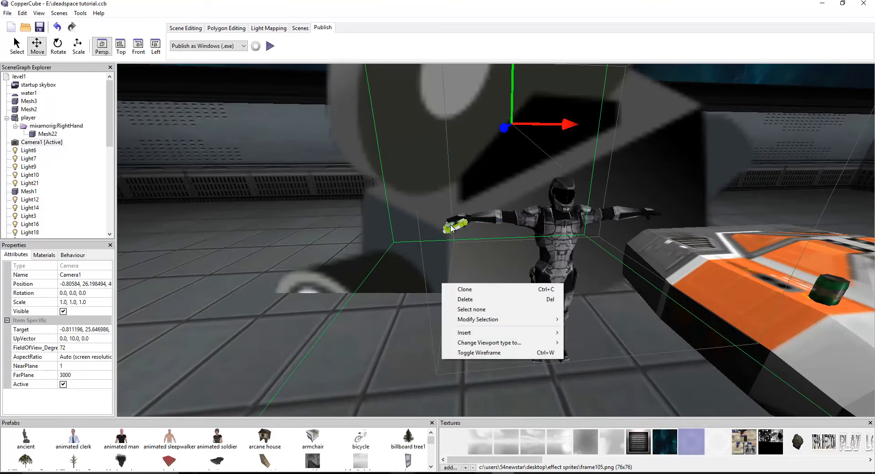
{"action": "scroll", "coordinate": [451, 230], "scroll_direction": "up", "scroll_amount": 2}
{"action": "left_click", "coordinate": [47, 134]}
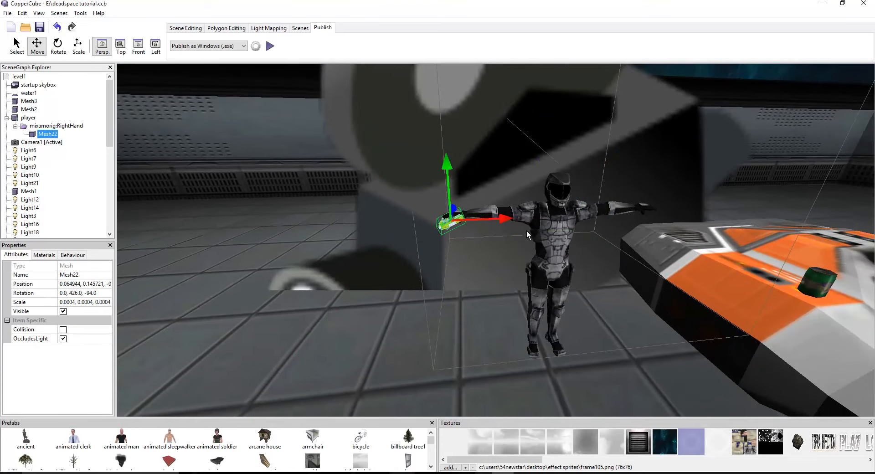
{"action": "left_click_drag", "start_coordinate": [502, 224], "coordinate": [517, 203]}
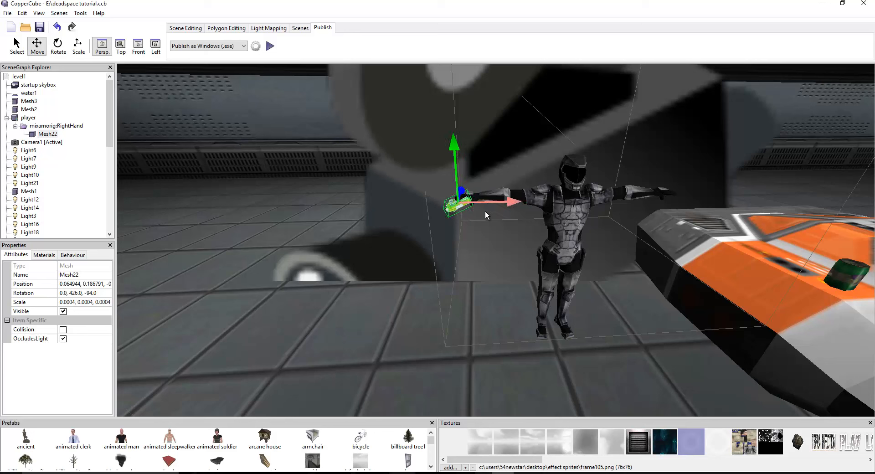
{"action": "left_click", "coordinate": [63, 312]}
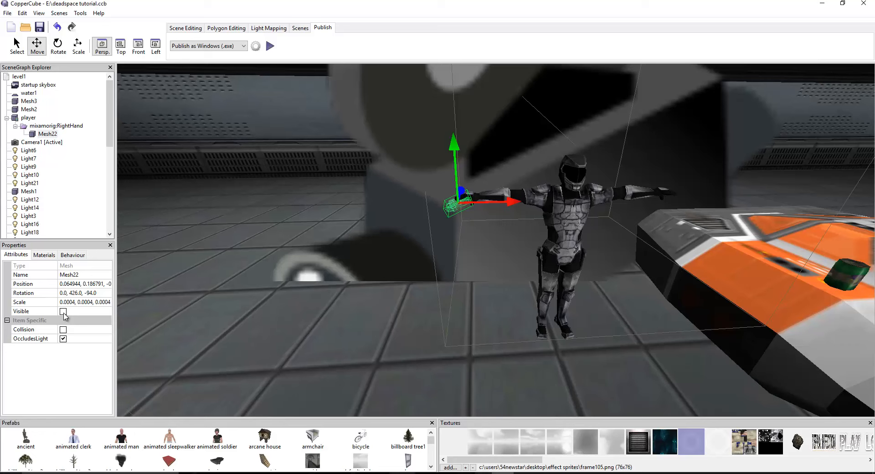
Step: Delete the textured billboard and the green particle system around the glowing ring in the corridor
{"action": "left_click_drag", "start_coordinate": [506, 260], "coordinate": [552, 253]}
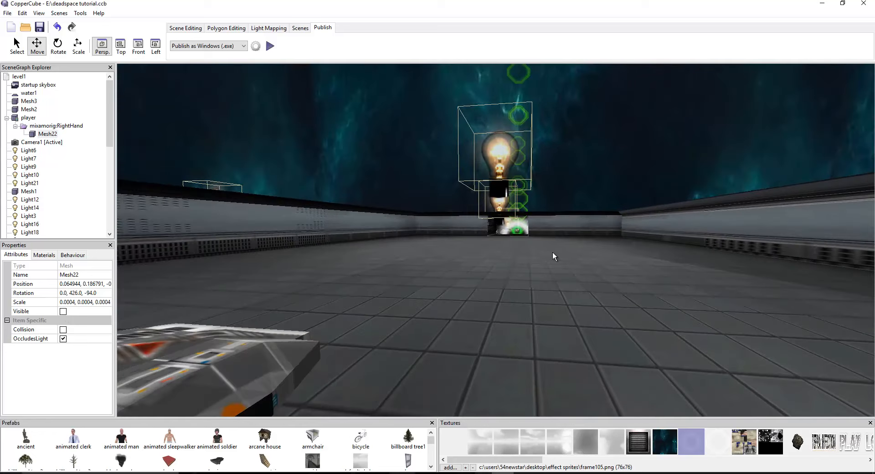
{"action": "scroll", "coordinate": [524, 245], "scroll_direction": "up", "scroll_amount": 5}
{"action": "left_click_drag", "start_coordinate": [563, 209], "coordinate": [567, 206]}
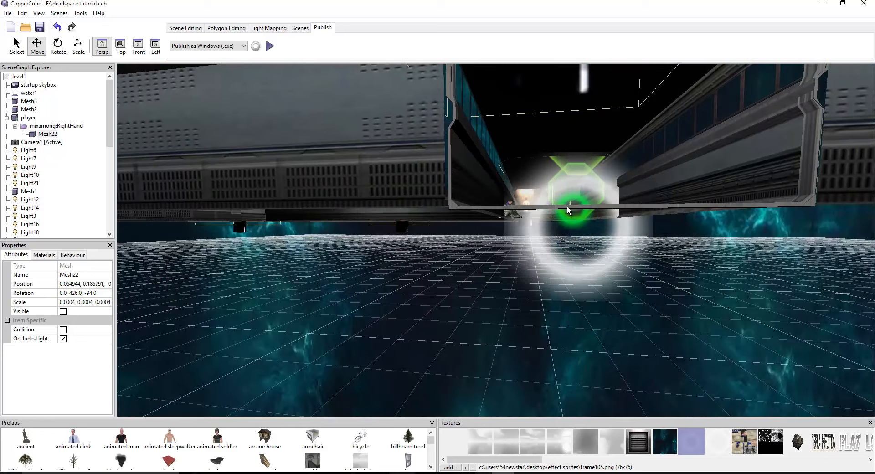
{"action": "scroll", "coordinate": [566, 208], "scroll_direction": "up", "scroll_amount": 5}
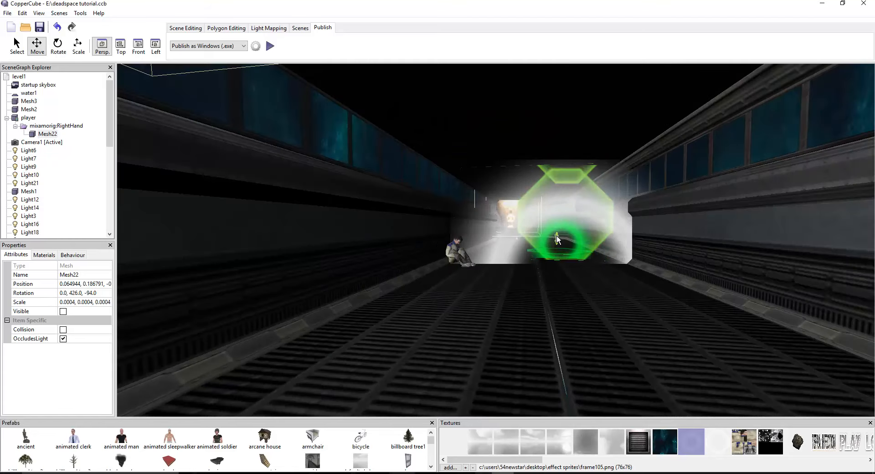
{"action": "left_click", "coordinate": [569, 206]}
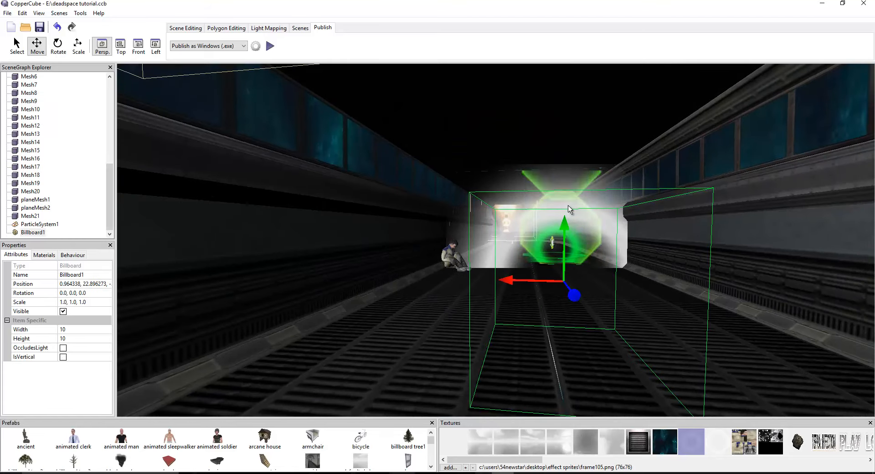
{"action": "left_click", "coordinate": [569, 206]}
{"action": "left_click", "coordinate": [567, 191]}
{"action": "left_click", "coordinate": [564, 195]}
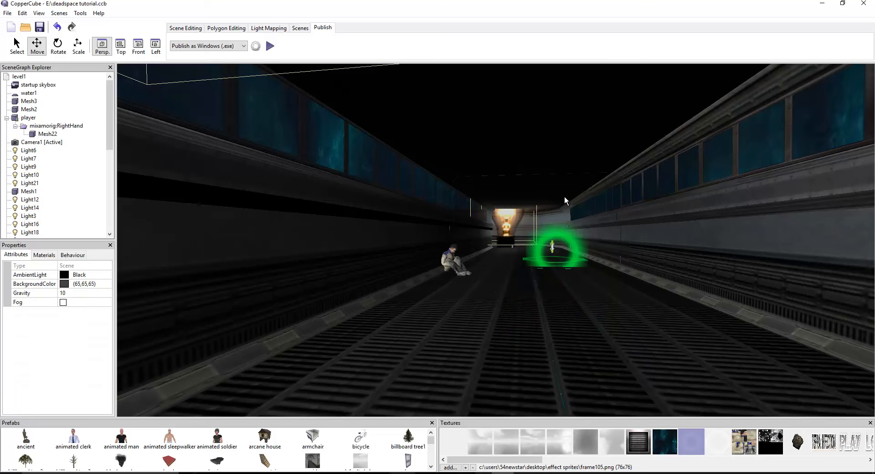
Step: Check the glowing green ring plane in the corridor and return to a close view of the player beside the vehicle
{"action": "left_click", "coordinate": [553, 249]}
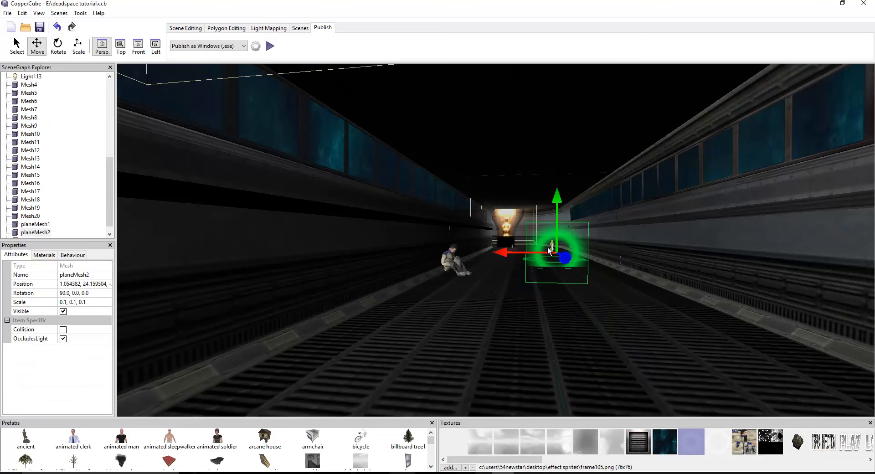
{"action": "left_click_drag", "start_coordinate": [548, 248], "coordinate": [445, 245]}
{"action": "scroll", "coordinate": [449, 246], "scroll_direction": "up", "scroll_amount": 5}
{"action": "scroll", "coordinate": [444, 245], "scroll_direction": "up", "scroll_amount": 5}
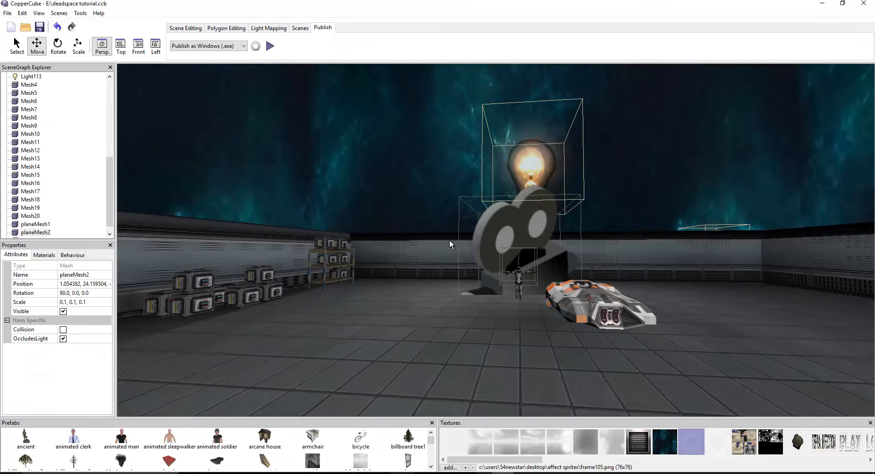
{"action": "scroll", "coordinate": [450, 241], "scroll_direction": "up", "scroll_amount": 10}
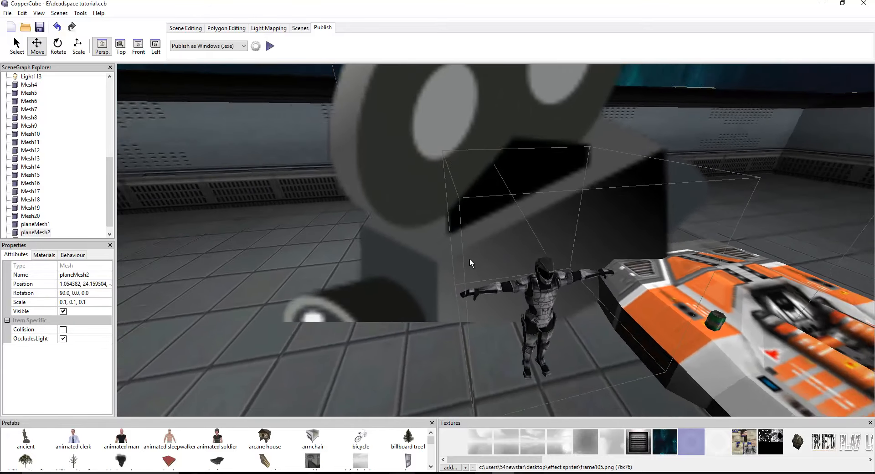
{"action": "left_click_drag", "start_coordinate": [464, 256], "coordinate": [470, 259]}
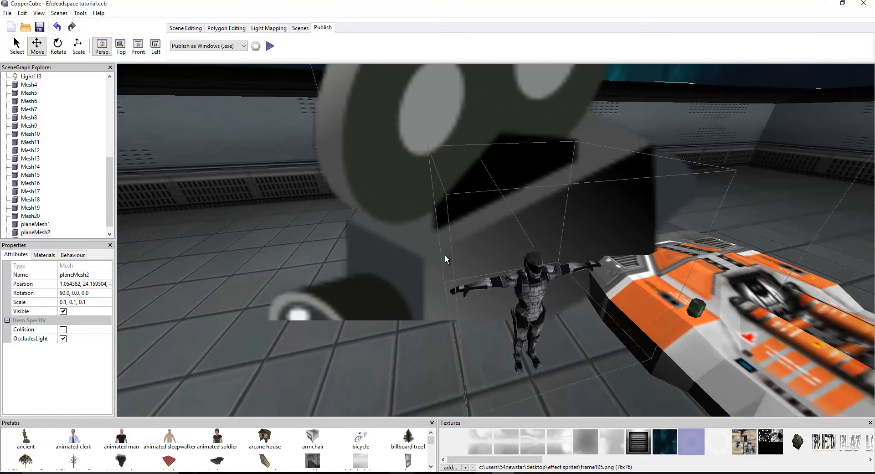
Step: Select Mesh22, the weapon under the player's right-hand joint, and review its attributes
{"action": "scroll", "coordinate": [41, 114], "scroll_direction": "up", "scroll_amount": 10}
{"action": "left_click", "coordinate": [45, 142]}
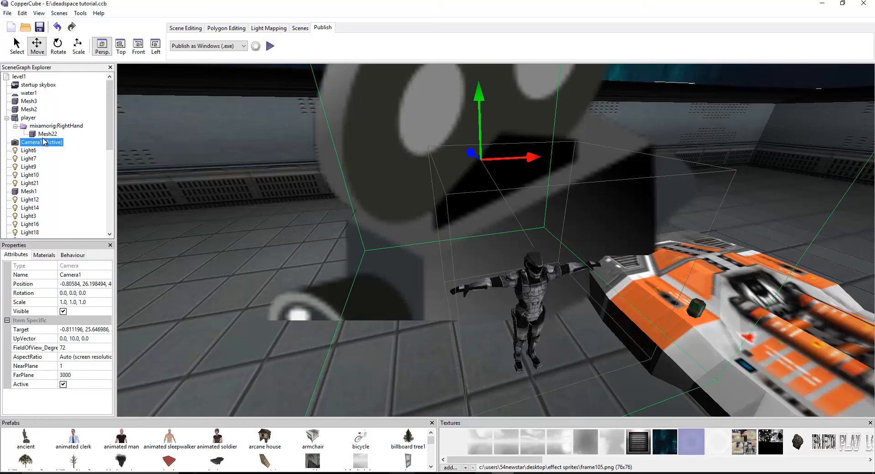
{"action": "left_click", "coordinate": [47, 133]}
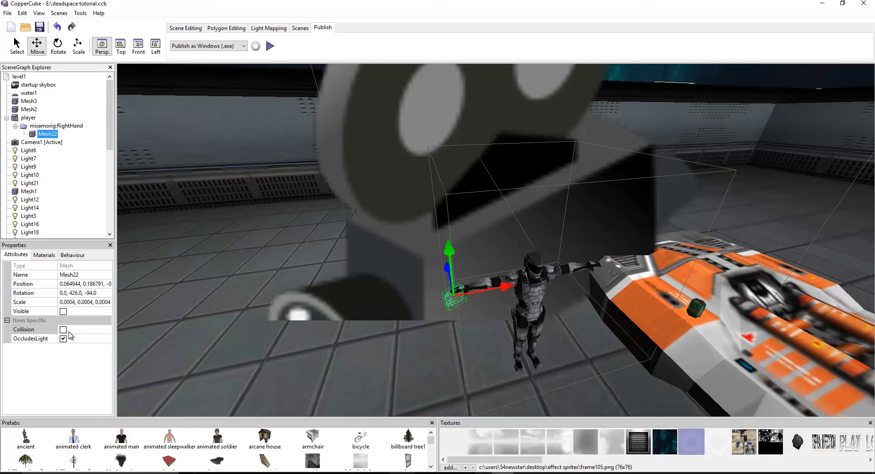
Step: Select the glowing green ring plane in the corridor and inspect its behaviours and material
{"action": "left_click_drag", "start_coordinate": [142, 306], "coordinate": [331, 293]}
{"action": "scroll", "coordinate": [332, 293], "scroll_direction": "down", "scroll_amount": 3}
{"action": "scroll", "coordinate": [357, 290], "scroll_direction": "up", "scroll_amount": 2}
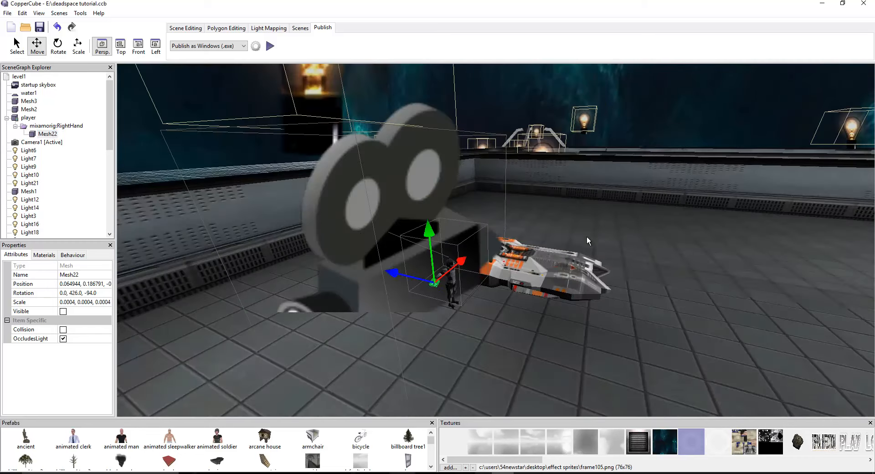
{"action": "left_click_drag", "start_coordinate": [378, 335], "coordinate": [595, 309]}
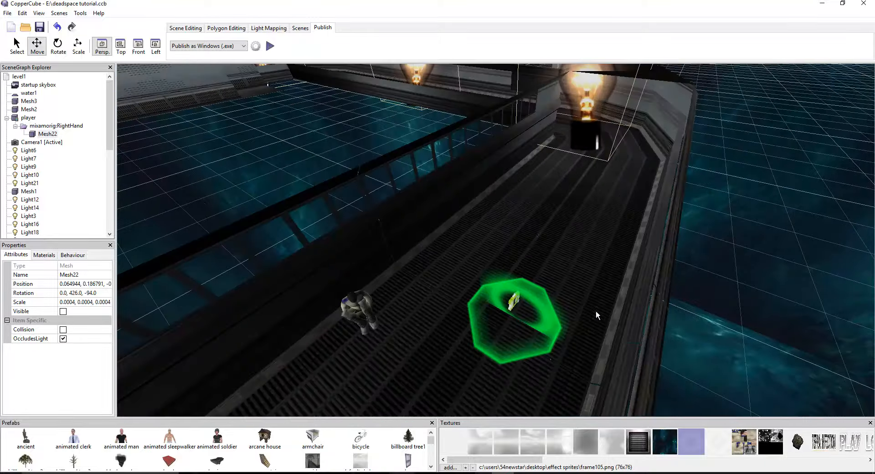
{"action": "left_click", "coordinate": [540, 321]}
{"action": "left_click_drag", "start_coordinate": [584, 229], "coordinate": [432, 252]}
{"action": "scroll", "coordinate": [540, 233], "scroll_direction": "up", "scroll_amount": 5}
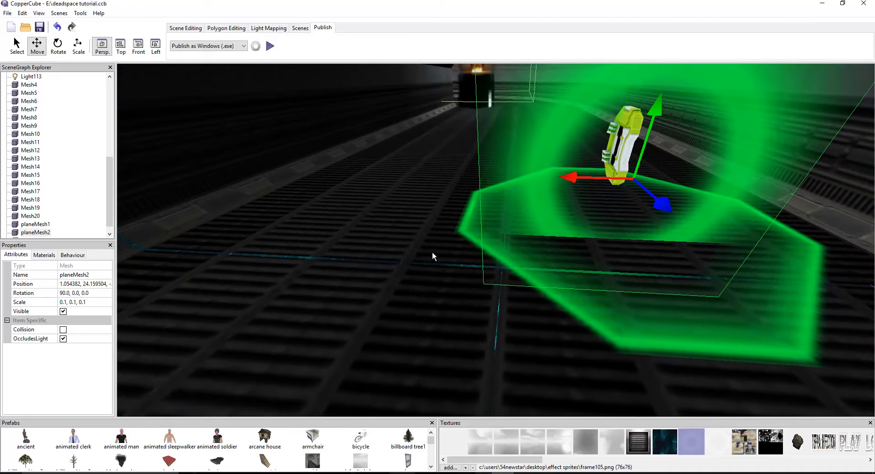
{"action": "left_click", "coordinate": [69, 255]}
{"action": "left_click", "coordinate": [44, 255]}
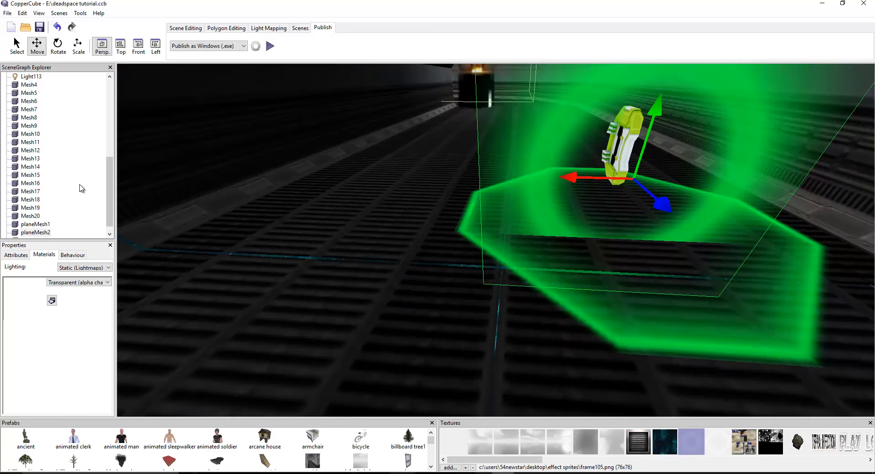
Step: Select Mesh20, the yellow pickup inside the green ring, and review its attributes and proximity behaviour settings
{"action": "scroll", "coordinate": [50, 201], "scroll_direction": "down", "scroll_amount": 1}
{"action": "left_click", "coordinate": [38, 208]}
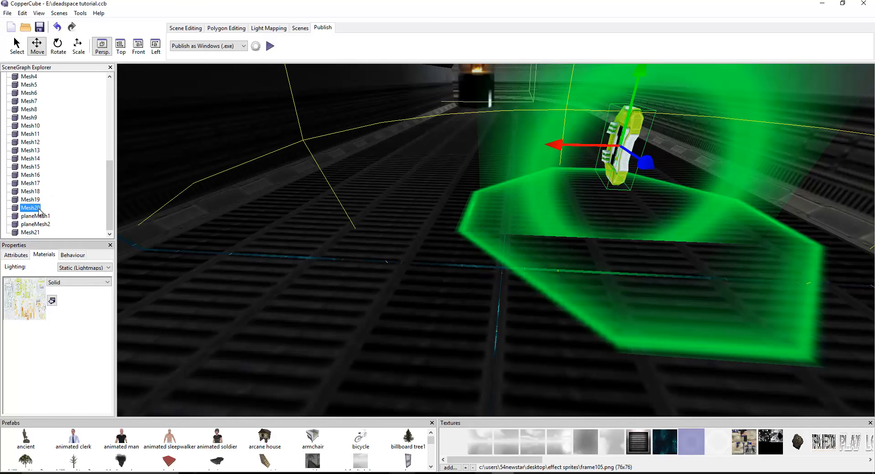
{"action": "left_click", "coordinate": [16, 255]}
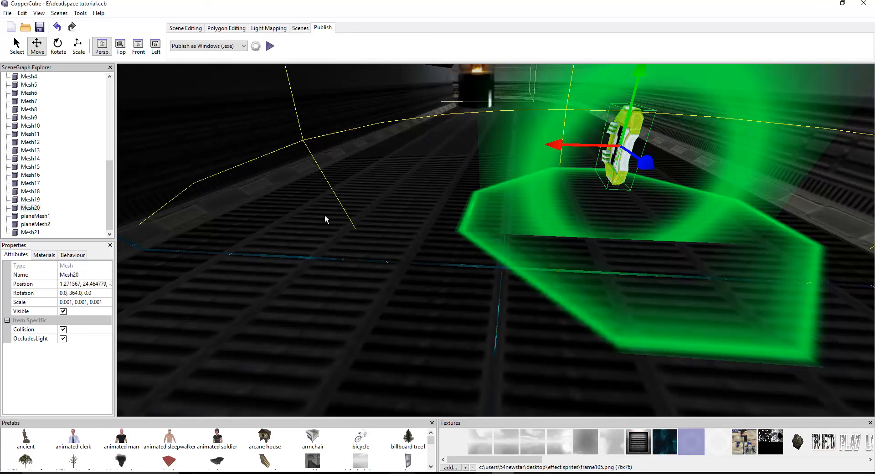
{"action": "left_click", "coordinate": [69, 255]}
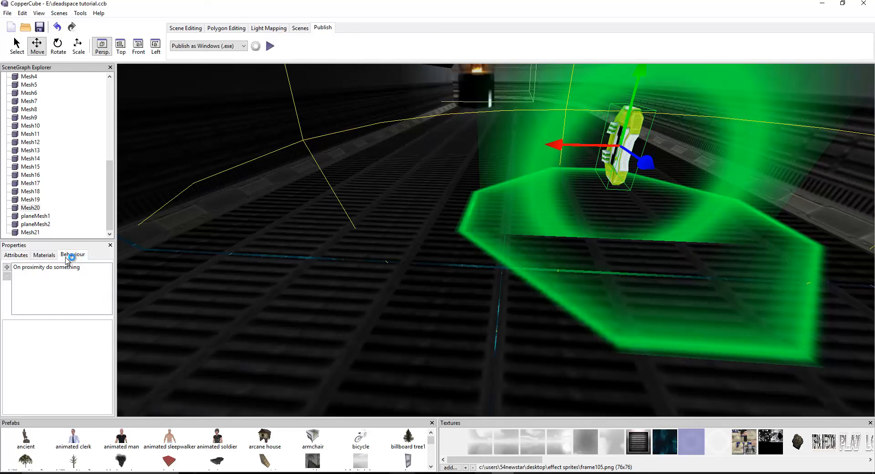
{"action": "left_click", "coordinate": [16, 255]}
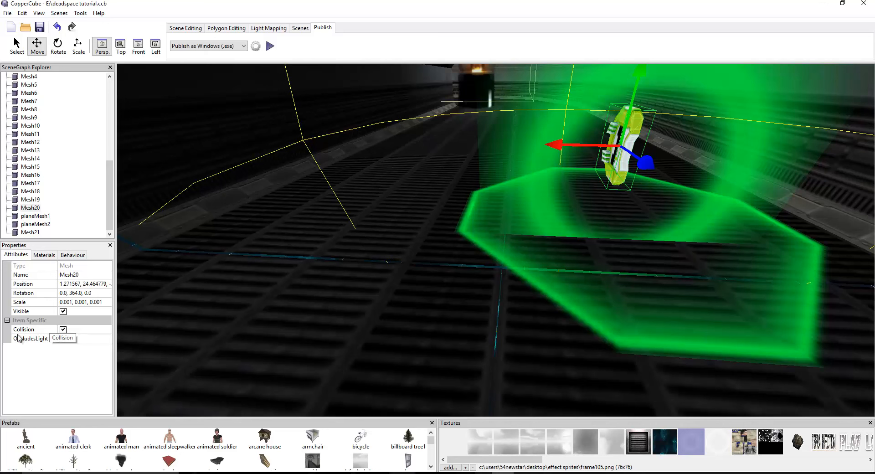
{"action": "left_click", "coordinate": [73, 255]}
{"action": "left_click", "coordinate": [41, 267]}
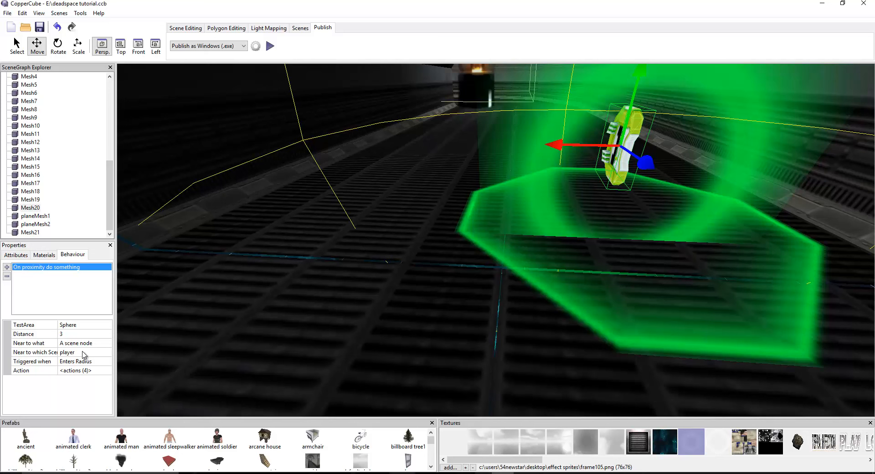
Step: Open the pickup's proximity action list and examine the visibility change options for the action on Mesh22
{"action": "left_click", "coordinate": [102, 362]}
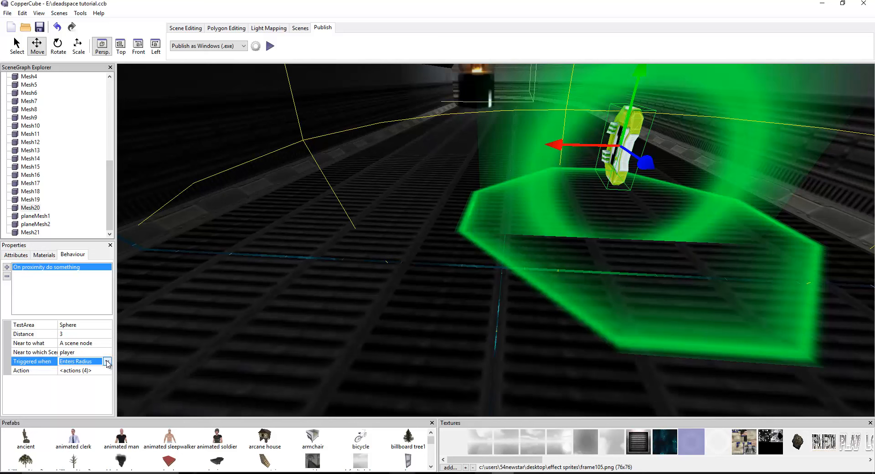
{"action": "left_click", "coordinate": [99, 369]}
{"action": "left_click", "coordinate": [107, 370]}
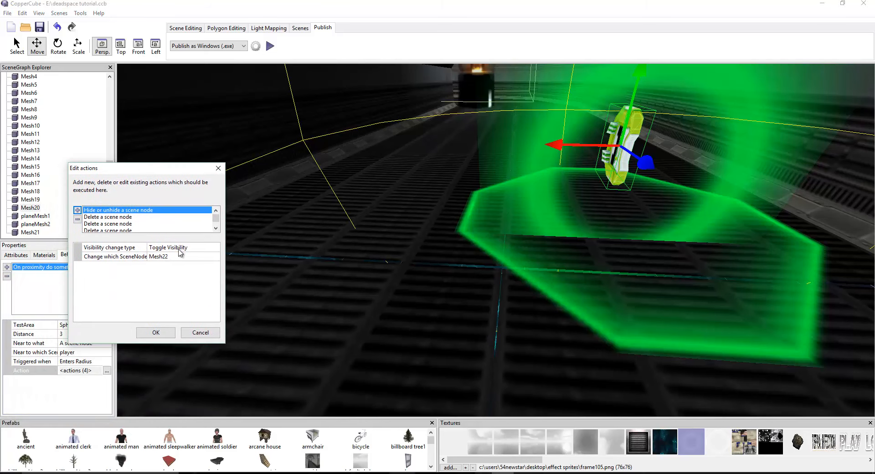
{"action": "left_click", "coordinate": [207, 250]}
{"action": "left_click", "coordinate": [214, 247]}
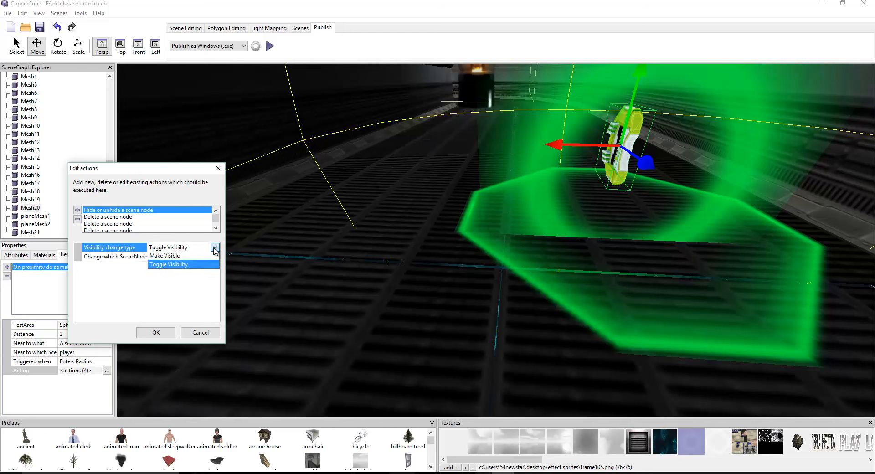
{"action": "left_click", "coordinate": [199, 251]}
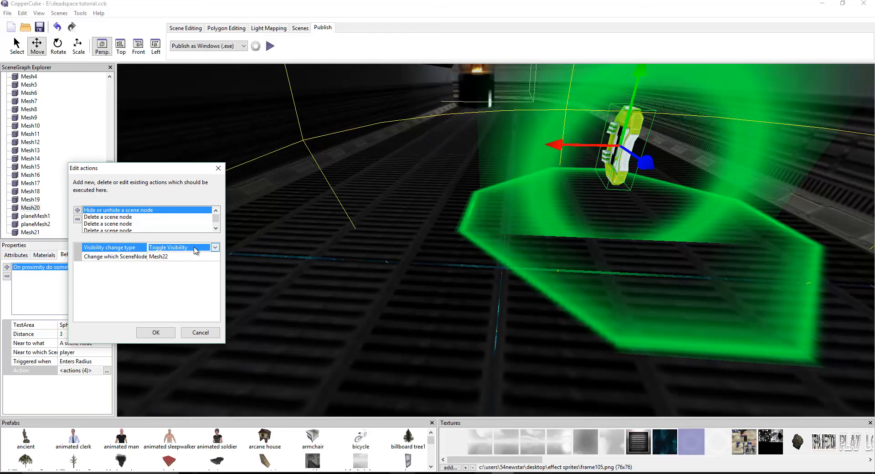
{"action": "left_click", "coordinate": [193, 247]}
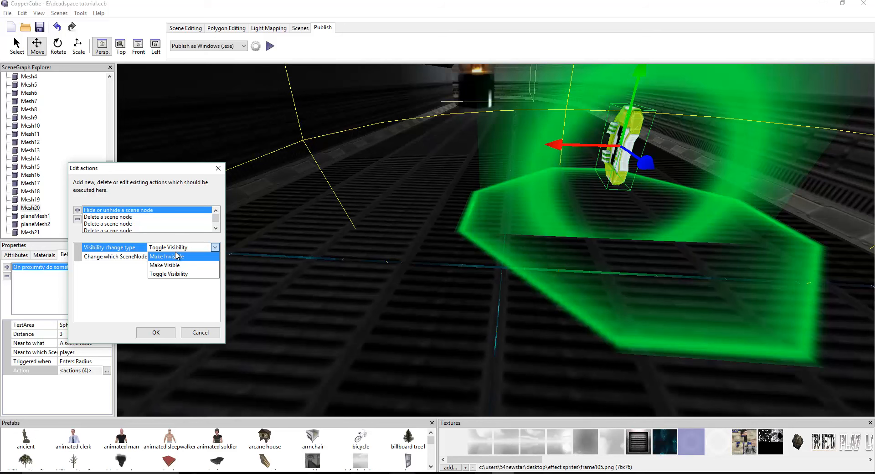
{"action": "left_click", "coordinate": [194, 225]}
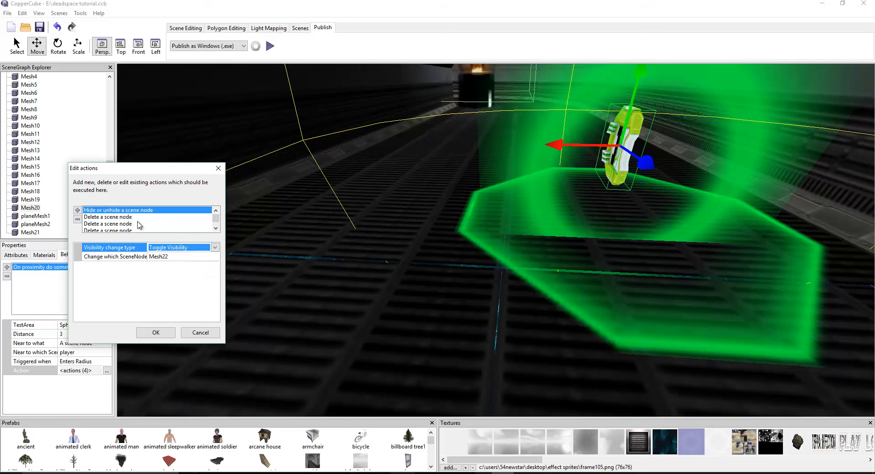
Step: Review which scene nodes the pickup's delete actions remove, and close the action list without changes
{"action": "left_click", "coordinate": [115, 217]}
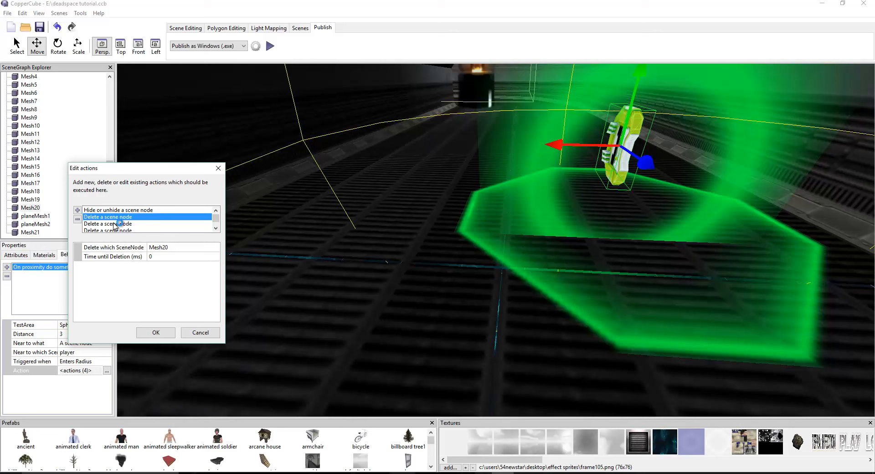
{"action": "left_click", "coordinate": [115, 224]}
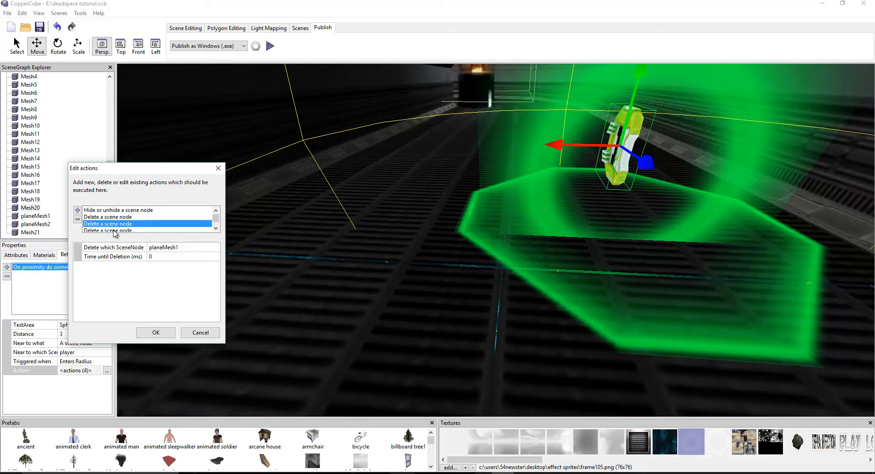
{"action": "left_click", "coordinate": [115, 230]}
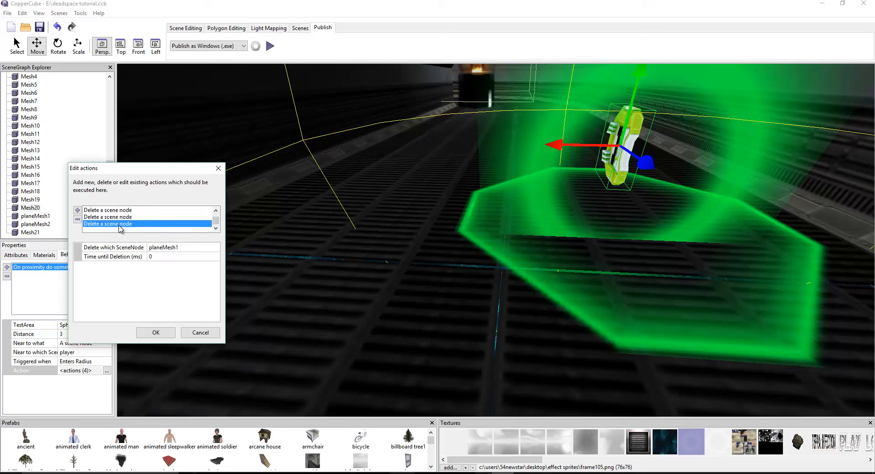
{"action": "left_click", "coordinate": [117, 222]}
{"action": "left_click", "coordinate": [113, 211]}
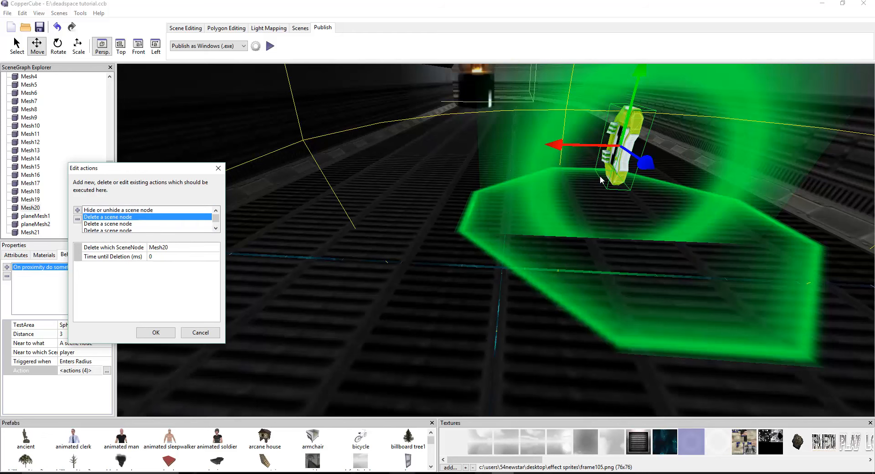
{"action": "left_click", "coordinate": [223, 169]}
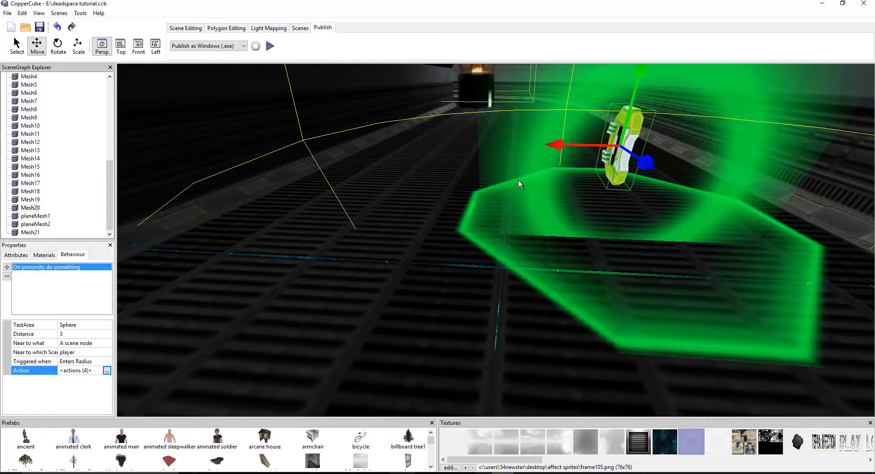
Step: Select the crouching figure near the green ring in the corridor and view it up close
{"action": "scroll", "coordinate": [553, 212], "scroll_direction": "down", "scroll_amount": 8}
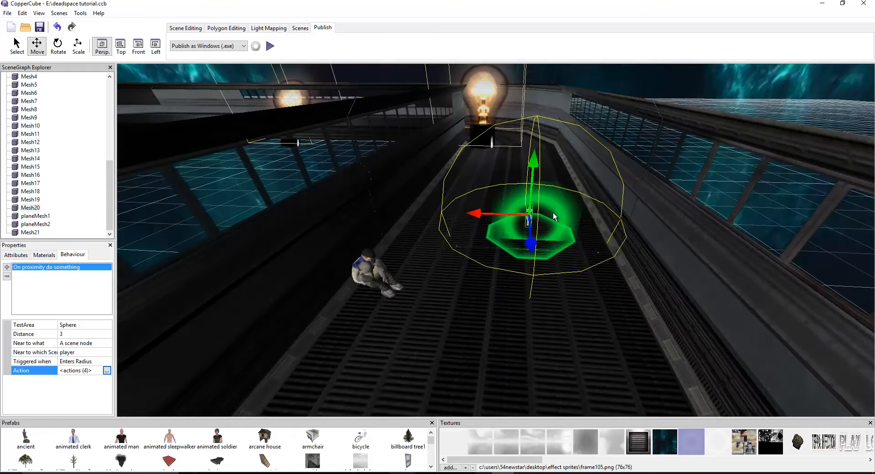
{"action": "left_click_drag", "start_coordinate": [553, 214], "coordinate": [526, 227]}
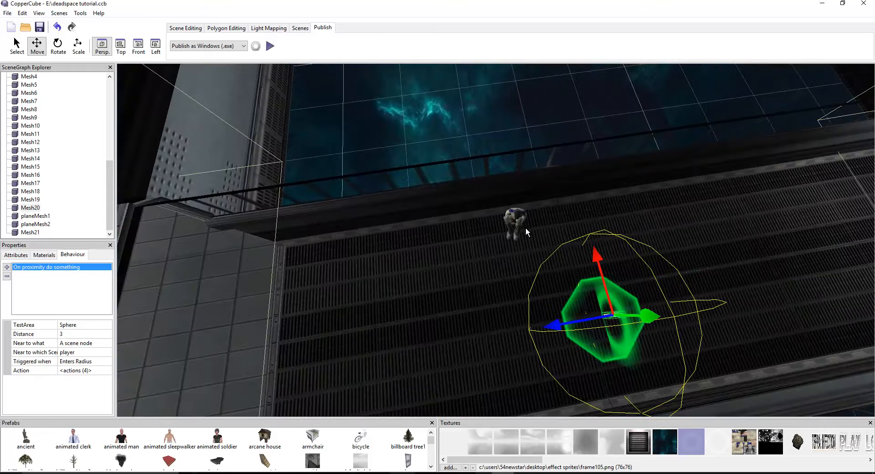
{"action": "left_click", "coordinate": [512, 221]}
{"action": "scroll", "coordinate": [513, 220], "scroll_direction": "up", "scroll_amount": 4}
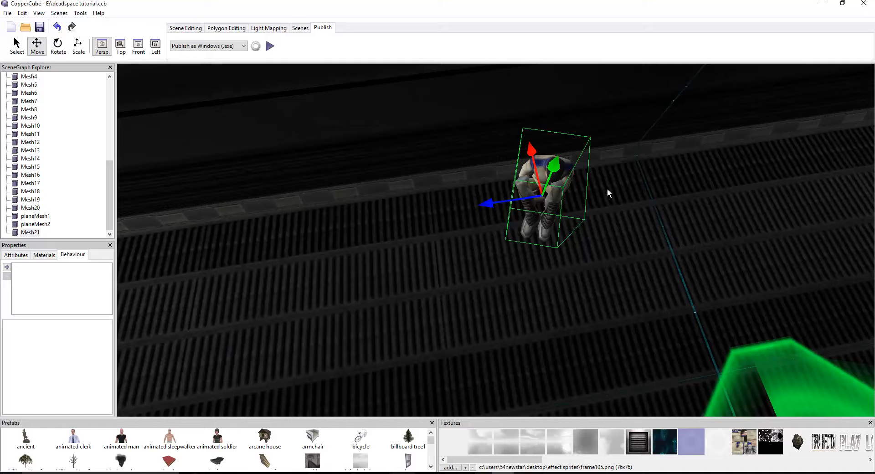
Step: Select the light placed above the corridor floor and inspect its area of effect
{"action": "scroll", "coordinate": [624, 178], "scroll_direction": "down", "scroll_amount": 5}
{"action": "scroll", "coordinate": [585, 185], "scroll_direction": "down", "scroll_amount": 5}
{"action": "scroll", "coordinate": [592, 196], "scroll_direction": "up", "scroll_amount": 4}
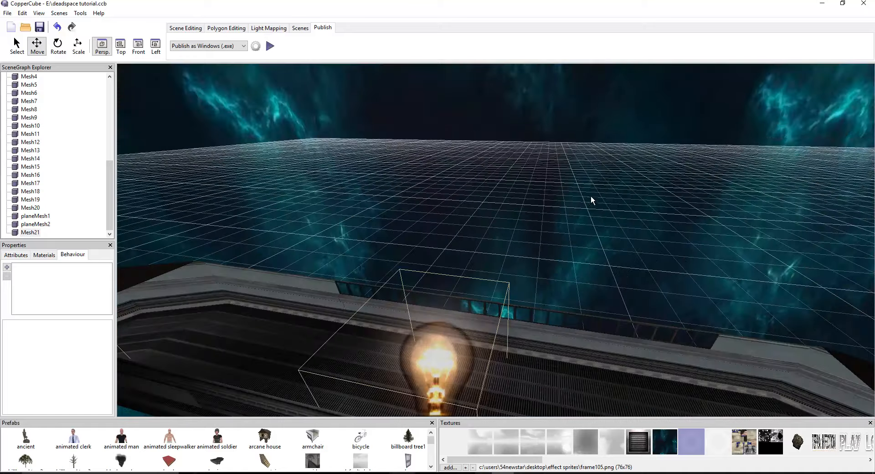
{"action": "left_click_drag", "start_coordinate": [590, 196], "coordinate": [561, 276]}
{"action": "right_click_drag", "start_coordinate": [561, 276], "coordinate": [587, 249]}
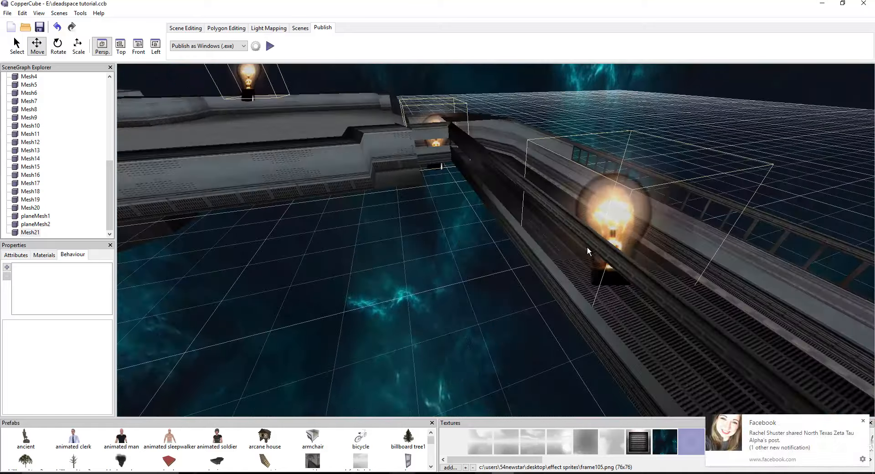
{"action": "left_click", "coordinate": [595, 198]}
{"action": "right_click_drag", "start_coordinate": [594, 199], "coordinate": [501, 211]}
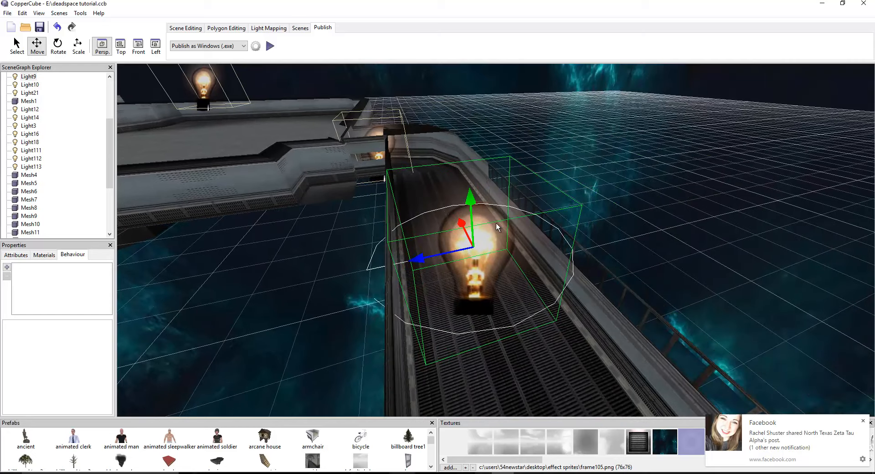
Step: Review the light mapping settings, including the available texture sizes and subsampling levels
{"action": "left_click", "coordinate": [264, 30]}
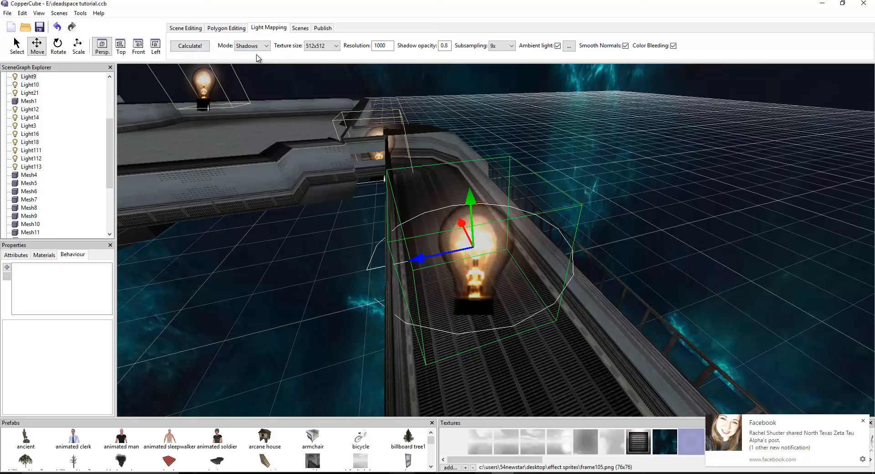
{"action": "left_click", "coordinate": [327, 48]}
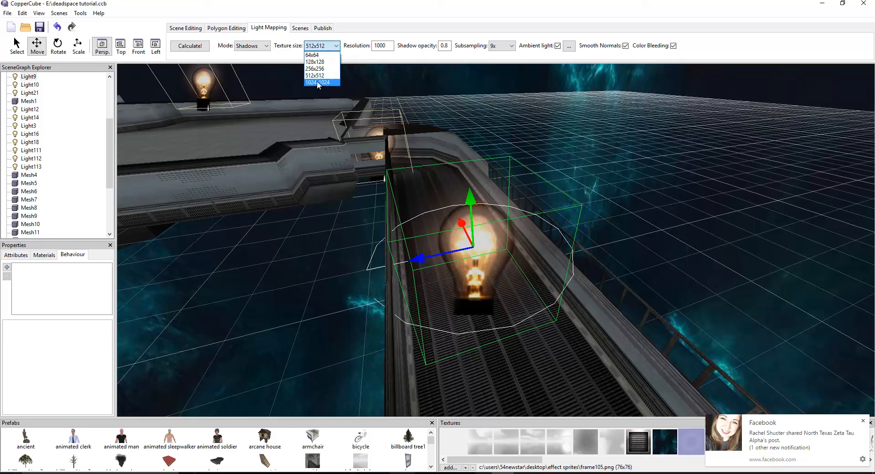
{"action": "left_click", "coordinate": [366, 29]}
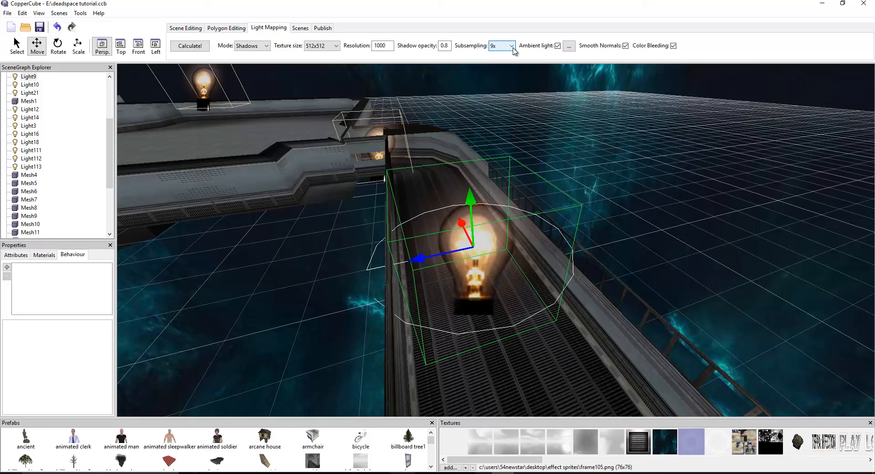
{"action": "left_click", "coordinate": [511, 46]}
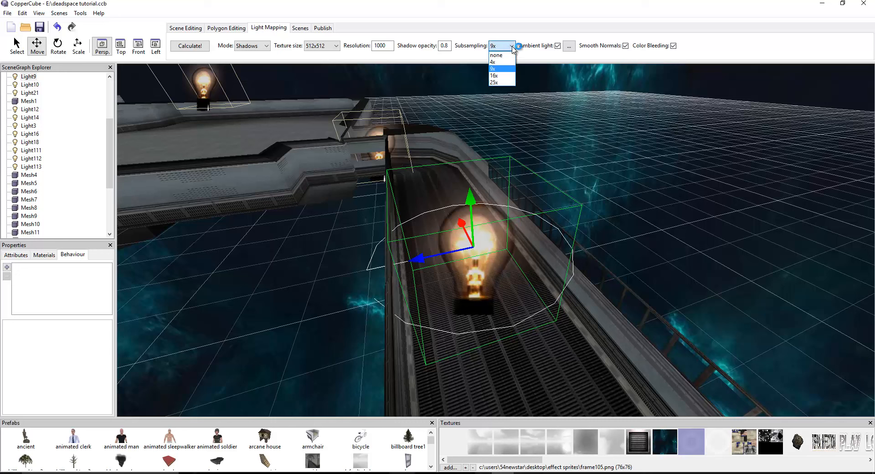
{"action": "left_click", "coordinate": [497, 81]}
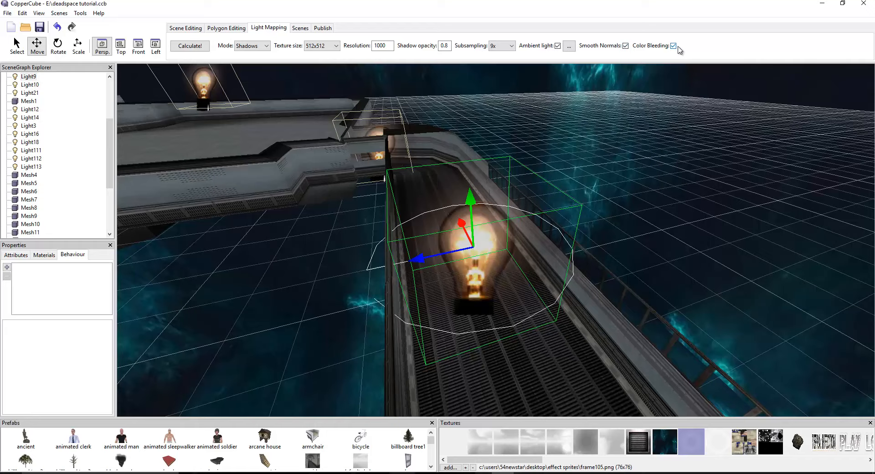
Step: Select the water surface in the octagonal pool and find the scene editing tool that creates water
{"action": "middle_click_drag", "start_coordinate": [300, 165], "coordinate": [417, 174]}
{"action": "scroll", "coordinate": [410, 179], "scroll_direction": "down", "scroll_amount": 4}
{"action": "scroll", "coordinate": [415, 174], "scroll_direction": "up", "scroll_amount": 3}
{"action": "scroll", "coordinate": [414, 174], "scroll_direction": "up", "scroll_amount": 2}
{"action": "right_click_drag", "start_coordinate": [411, 176], "coordinate": [471, 184]}
{"action": "scroll", "coordinate": [472, 173], "scroll_direction": "up", "scroll_amount": 1}
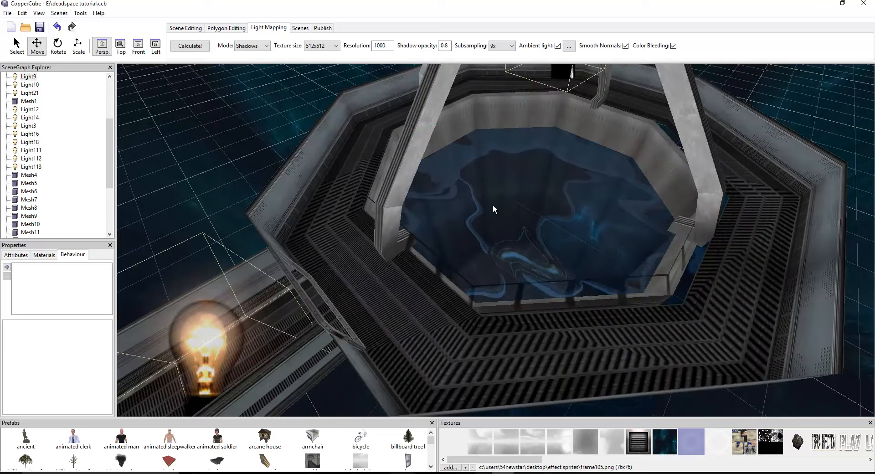
{"action": "left_click", "coordinate": [493, 204]}
{"action": "left_click", "coordinate": [186, 26]}
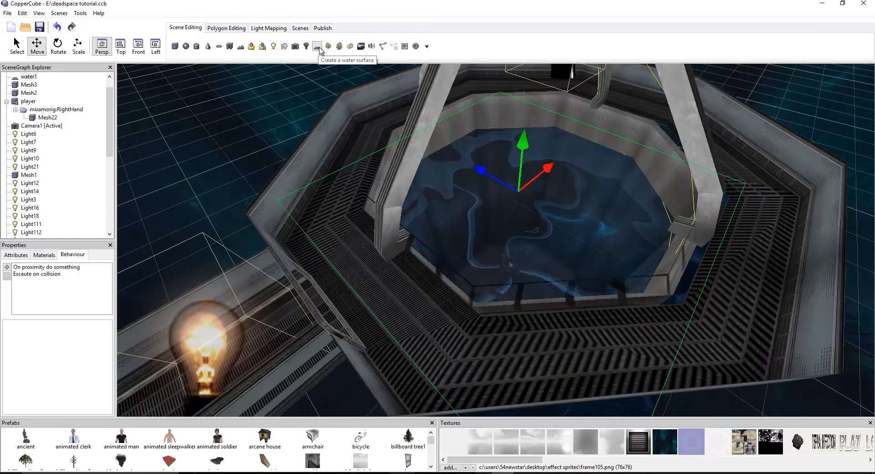
Step: Review the settings of the water surface's proximity and collision behaviours
{"action": "left_click", "coordinate": [50, 267]}
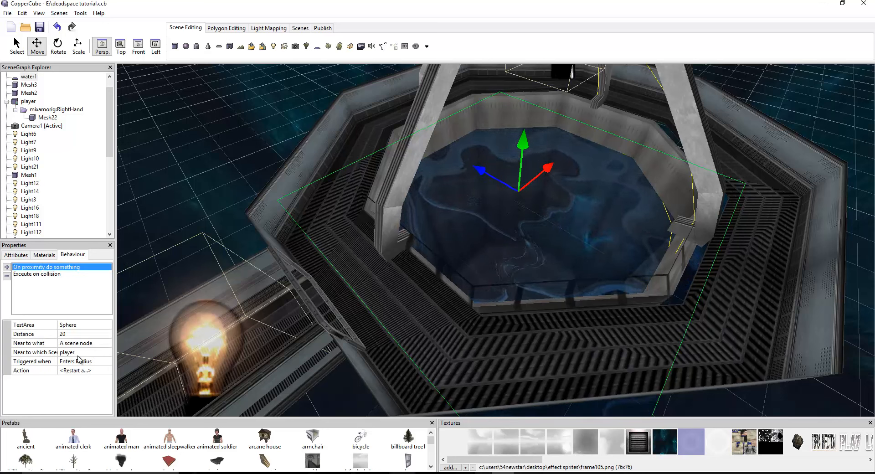
{"action": "left_click", "coordinate": [98, 371]}
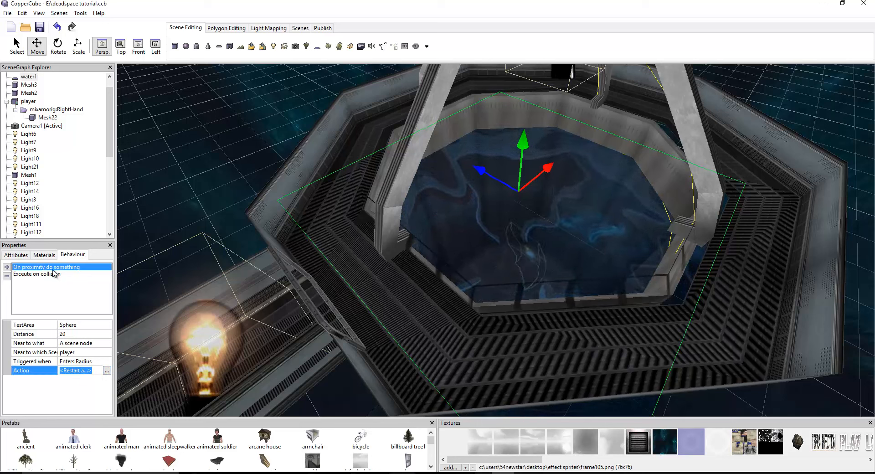
{"action": "left_click", "coordinate": [82, 274]}
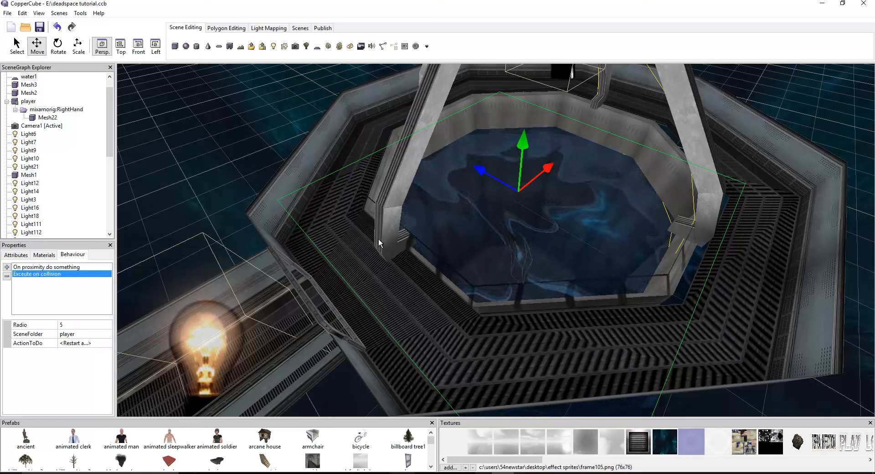
Step: Examine the octagonal pool from above and the connected corridors and lit room
{"action": "right_click_drag", "start_coordinate": [552, 188], "coordinate": [505, 217]}
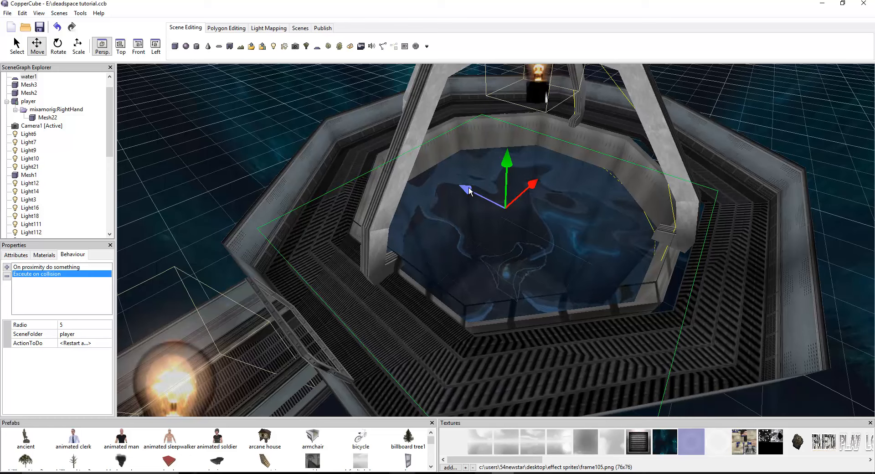
{"action": "left_click_drag", "start_coordinate": [609, 172], "coordinate": [571, 230]}
{"action": "scroll", "coordinate": [578, 218], "scroll_direction": "up", "scroll_amount": 3}
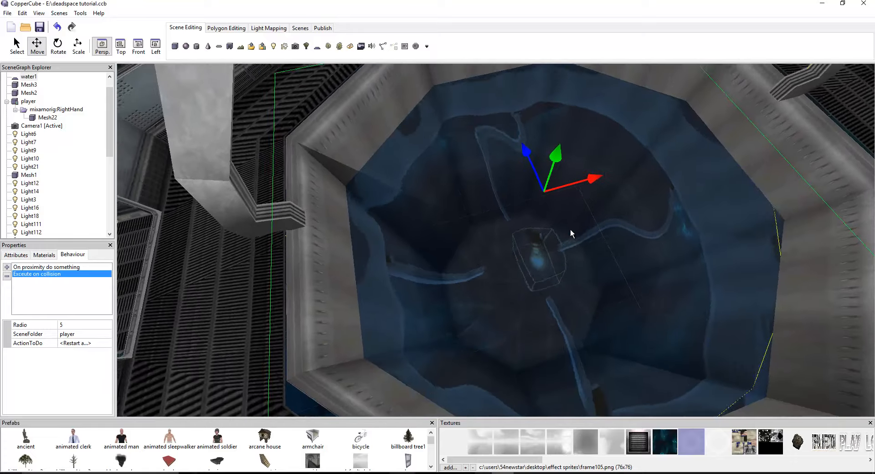
{"action": "scroll", "coordinate": [570, 228], "scroll_direction": "down", "scroll_amount": 10}
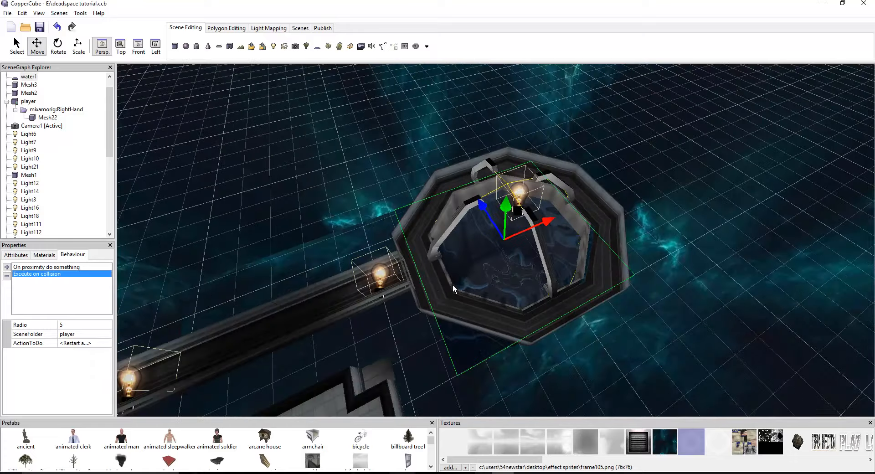
{"action": "left_click_drag", "start_coordinate": [453, 283], "coordinate": [345, 286]}
{"action": "middle_click_drag", "start_coordinate": [346, 287], "coordinate": [389, 277]}
{"action": "left_click_drag", "start_coordinate": [389, 277], "coordinate": [471, 282]}
{"action": "middle_click_drag", "start_coordinate": [471, 282], "coordinate": [452, 289]}
{"action": "scroll", "coordinate": [448, 289], "scroll_direction": "up", "scroll_amount": 5}
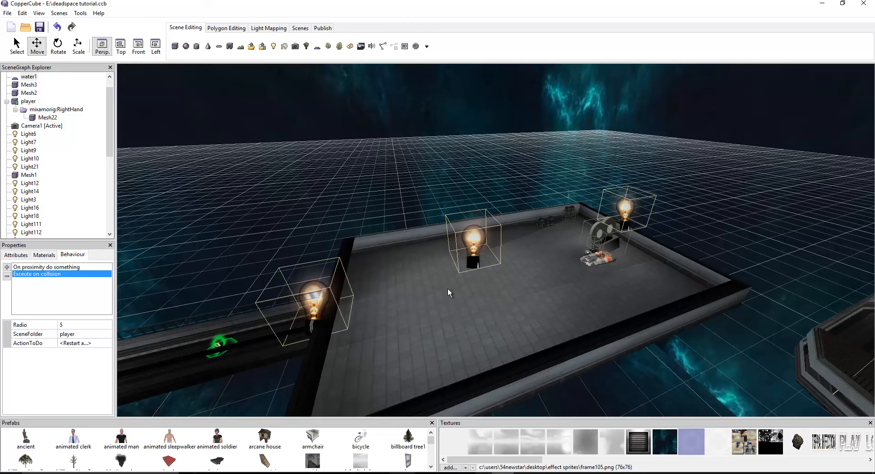
Step: Inspect the octagonal pool up close, both above and beneath its water surface
{"action": "left_click_drag", "start_coordinate": [447, 289], "coordinate": [436, 237]}
{"action": "scroll", "coordinate": [437, 236], "scroll_direction": "up", "scroll_amount": 4}
{"action": "middle_click_drag", "start_coordinate": [437, 237], "coordinate": [526, 211]}
{"action": "scroll", "coordinate": [526, 211], "scroll_direction": "up", "scroll_amount": 3}
{"action": "left_click_drag", "start_coordinate": [510, 303], "coordinate": [565, 229]}
{"action": "scroll", "coordinate": [517, 318], "scroll_direction": "up", "scroll_amount": 4}
{"action": "scroll", "coordinate": [542, 248], "scroll_direction": "up", "scroll_amount": 4}
{"action": "scroll", "coordinate": [537, 233], "scroll_direction": "up", "scroll_amount": 3}
{"action": "scroll", "coordinate": [550, 244], "scroll_direction": "down", "scroll_amount": 3}
{"action": "scroll", "coordinate": [550, 247], "scroll_direction": "down", "scroll_amount": 6}
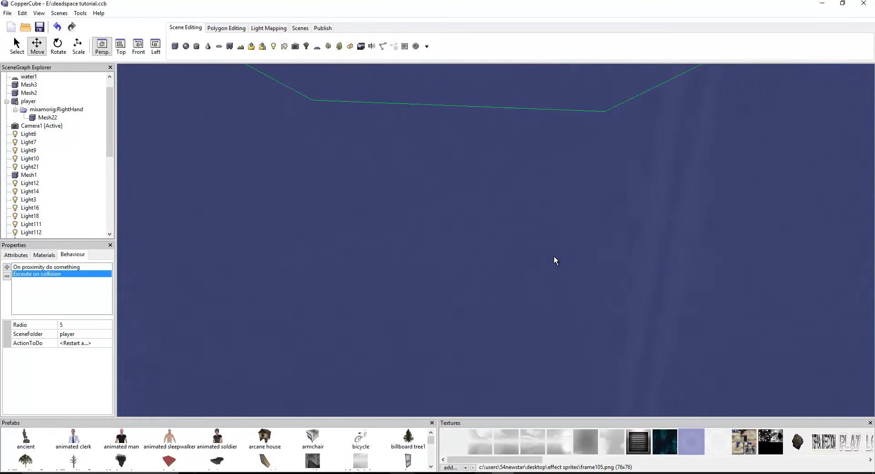
{"action": "scroll", "coordinate": [544, 312], "scroll_direction": "up", "scroll_amount": 6}
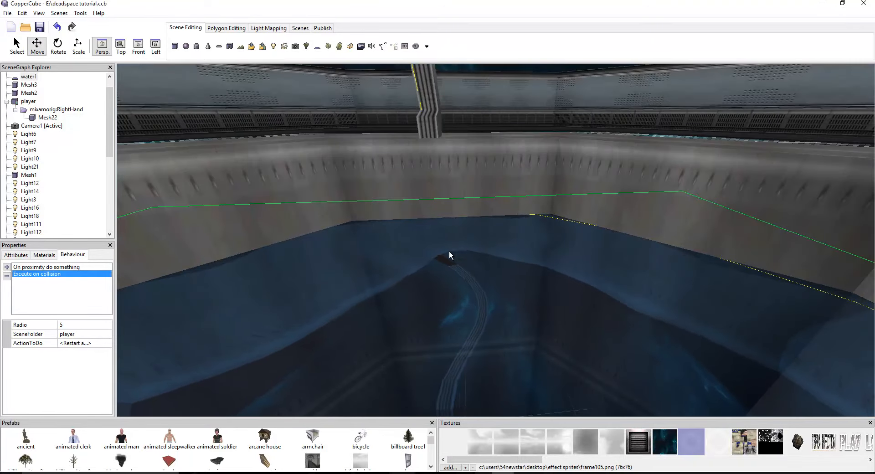
{"action": "scroll", "coordinate": [471, 276], "scroll_direction": "down", "scroll_amount": 2}
{"action": "scroll", "coordinate": [476, 277], "scroll_direction": "up", "scroll_amount": 6}
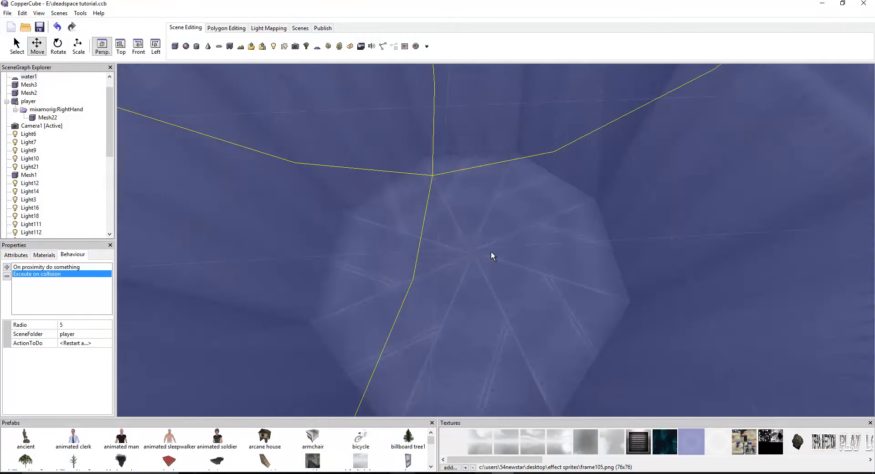
{"action": "scroll", "coordinate": [491, 252], "scroll_direction": "up", "scroll_amount": 1}
{"action": "right_click_drag", "start_coordinate": [491, 251], "coordinate": [488, 223]}
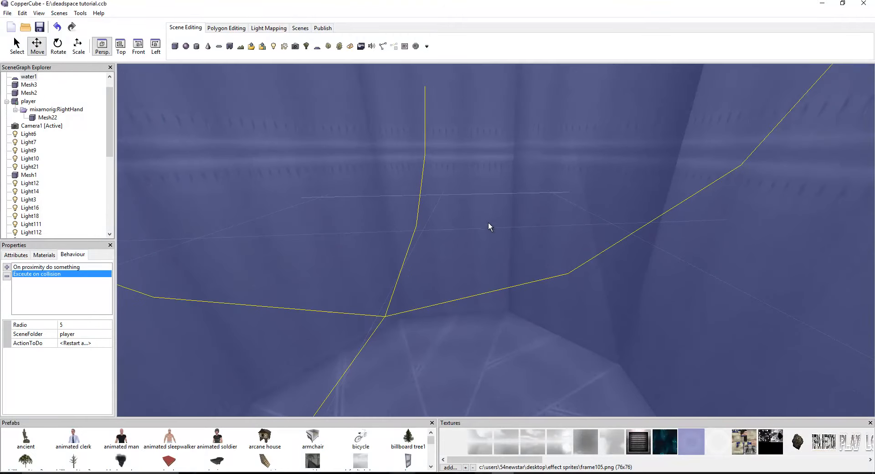
{"action": "middle_click_drag", "start_coordinate": [589, 276], "coordinate": [611, 247]}
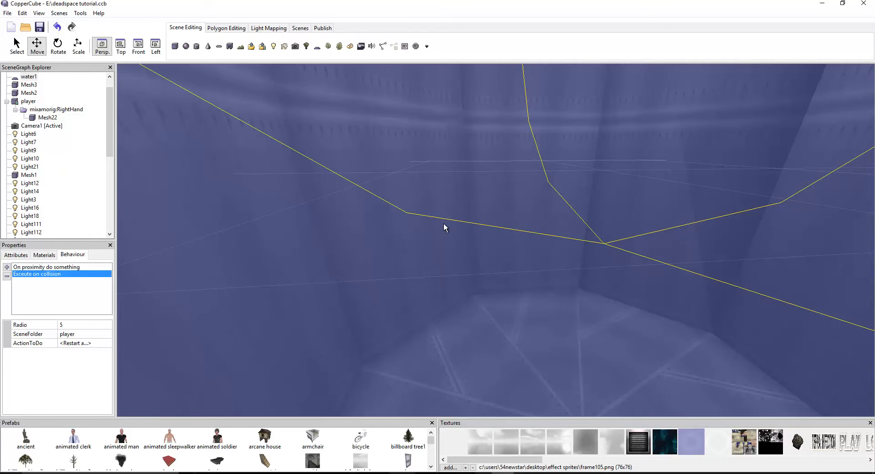
{"action": "scroll", "coordinate": [444, 226], "scroll_direction": "down", "scroll_amount": 8}
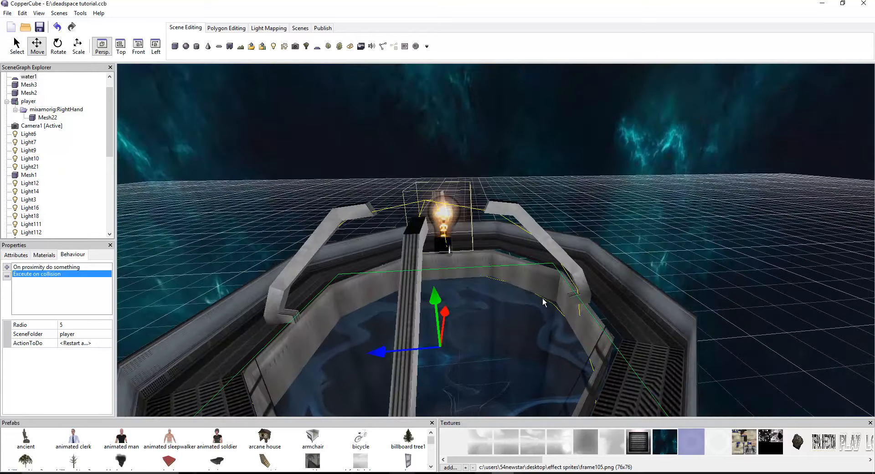
Step: Look over the level's rooms and corridors and select the green ring on the corridor floor
{"action": "right_click_drag", "start_coordinate": [542, 299], "coordinate": [519, 300]}
{"action": "middle_click_drag", "start_coordinate": [519, 298], "coordinate": [526, 286]}
{"action": "right_click_drag", "start_coordinate": [526, 285], "coordinate": [411, 237]}
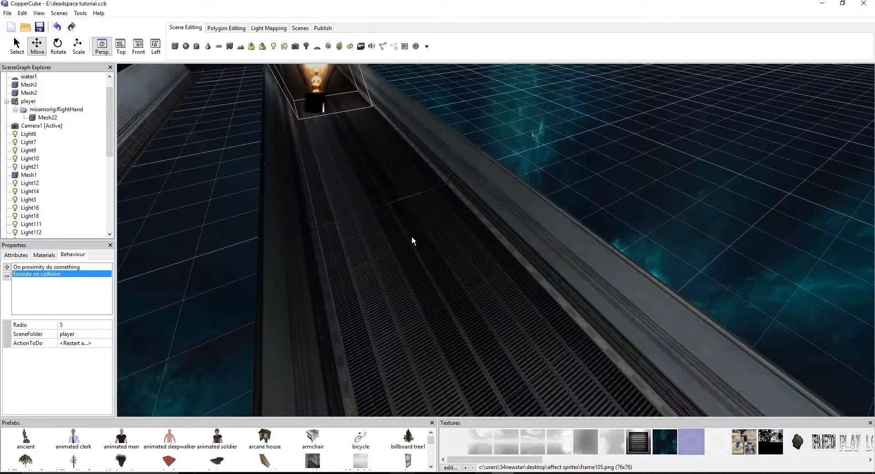
{"action": "scroll", "coordinate": [412, 237], "scroll_direction": "down", "scroll_amount": 4}
{"action": "middle_click_drag", "start_coordinate": [414, 240], "coordinate": [513, 246]}
{"action": "scroll", "coordinate": [513, 248], "scroll_direction": "down", "scroll_amount": 5}
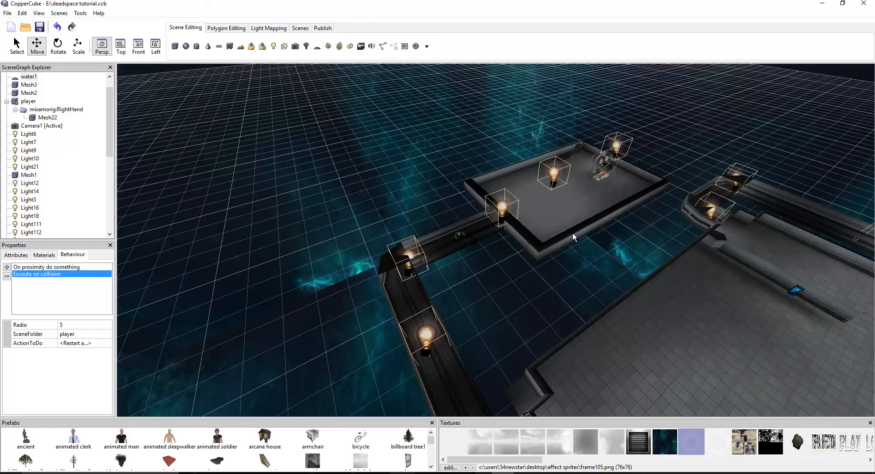
{"action": "right_click_drag", "start_coordinate": [572, 234], "coordinate": [537, 220]}
{"action": "left_click", "coordinate": [573, 216]}
{"action": "right_click_drag", "start_coordinate": [198, 147], "coordinate": [269, 155]}
{"action": "scroll", "coordinate": [268, 155], "scroll_direction": "up", "scroll_amount": 4}
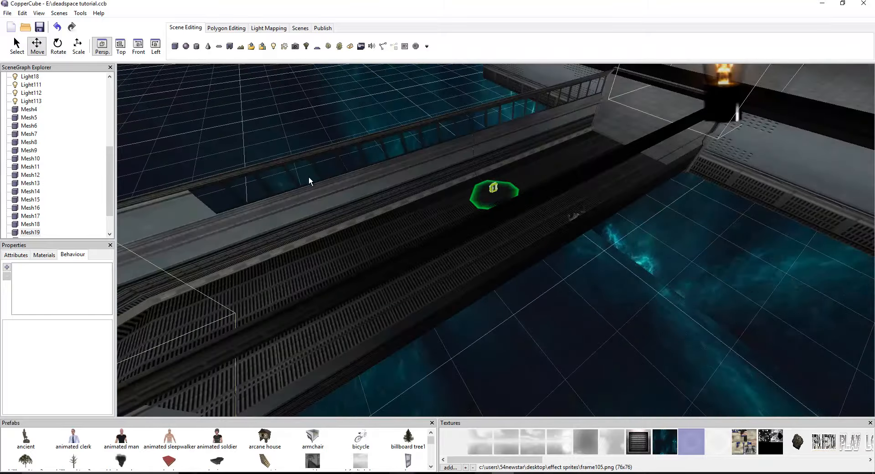
{"action": "left_click", "coordinate": [493, 194]}
Step: View the stacked crates and the shelf along the wall of the tiled room up close
{"action": "right_click_drag", "start_coordinate": [695, 143], "coordinate": [669, 167]}
{"action": "scroll", "coordinate": [670, 168], "scroll_direction": "up", "scroll_amount": 5}
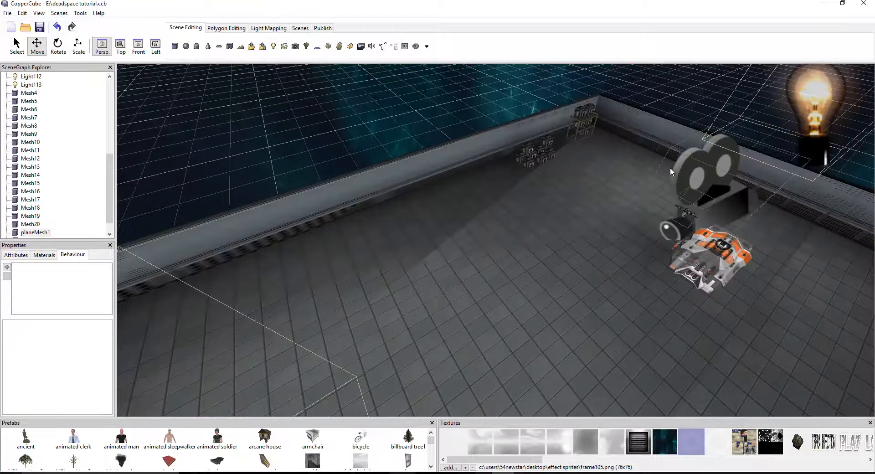
{"action": "right_click_drag", "start_coordinate": [548, 163], "coordinate": [527, 154]}
{"action": "scroll", "coordinate": [603, 163], "scroll_direction": "up", "scroll_amount": 5}
{"action": "left_click", "coordinate": [588, 146]}
{"action": "scroll", "coordinate": [558, 146], "scroll_direction": "up", "scroll_amount": 3}
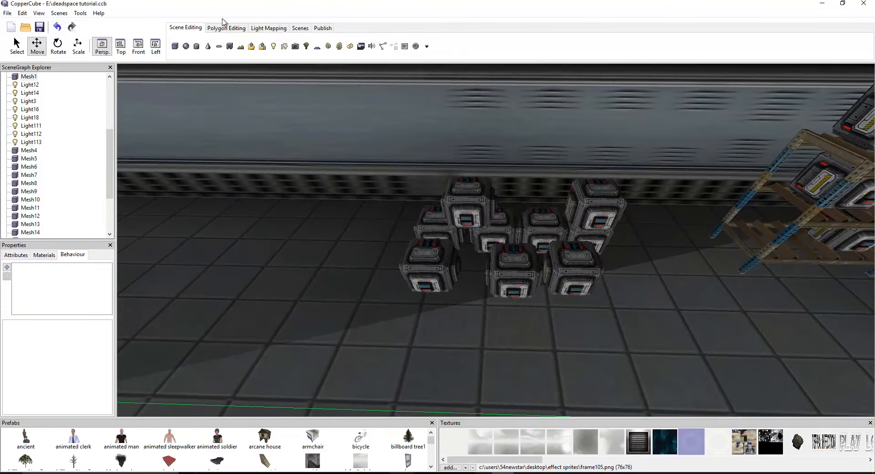
Step: Review the Windows .exe publishing settings, including the physics engine options, and close them without changes
{"action": "left_click", "coordinate": [322, 28]}
{"action": "left_click", "coordinate": [256, 46]}
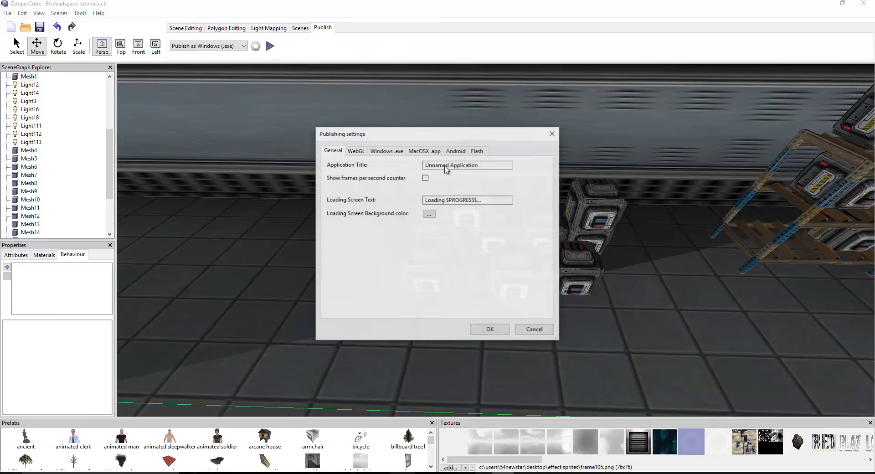
{"action": "left_click", "coordinate": [386, 150]}
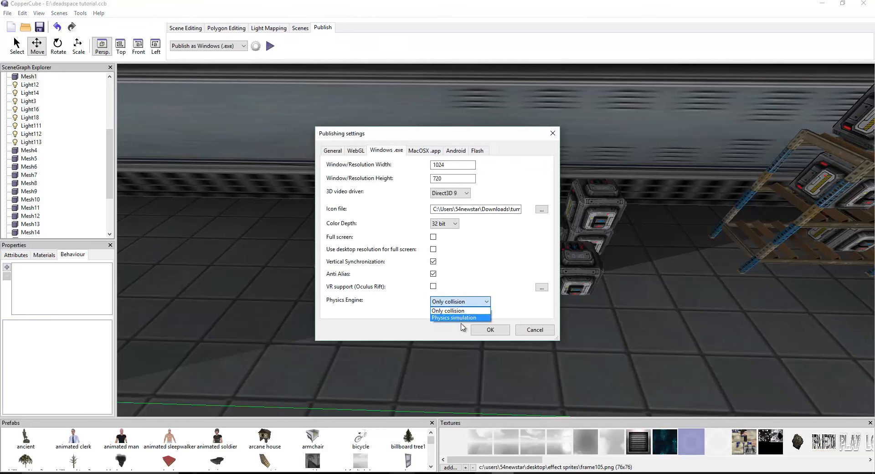
{"action": "left_click", "coordinate": [552, 133]}
Step: Examine the doorway between the tiled room and the green ring corridor, and the layout of the whole level
{"action": "right_click_drag", "start_coordinate": [676, 162], "coordinate": [545, 149]}
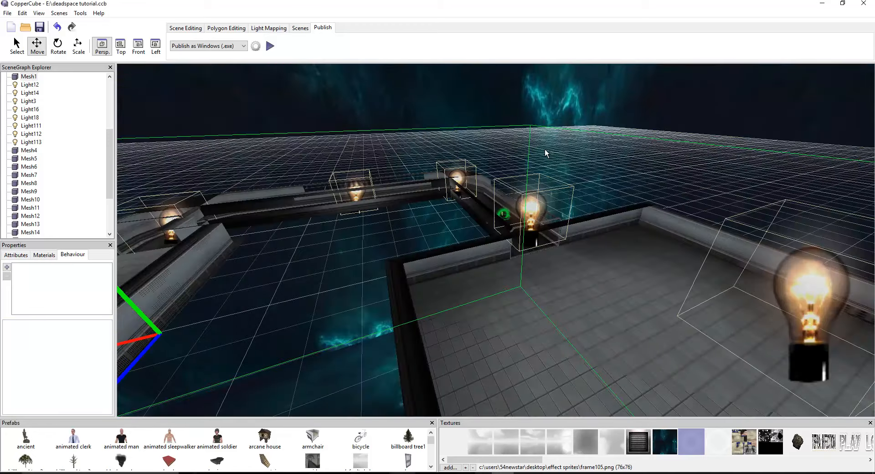
{"action": "scroll", "coordinate": [545, 148], "scroll_direction": "up", "scroll_amount": 4}
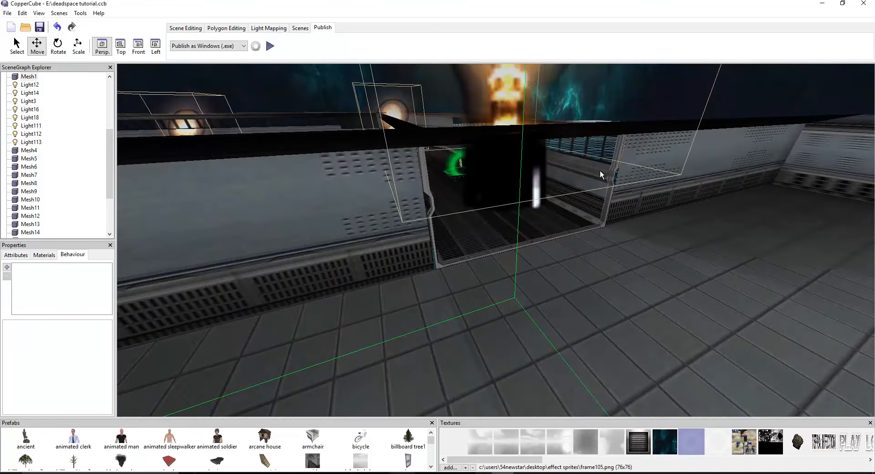
{"action": "middle_click_drag", "start_coordinate": [610, 167], "coordinate": [614, 177]}
{"action": "right_click_drag", "start_coordinate": [540, 175], "coordinate": [633, 165]}
{"action": "middle_click_drag", "start_coordinate": [633, 165], "coordinate": [627, 164]}
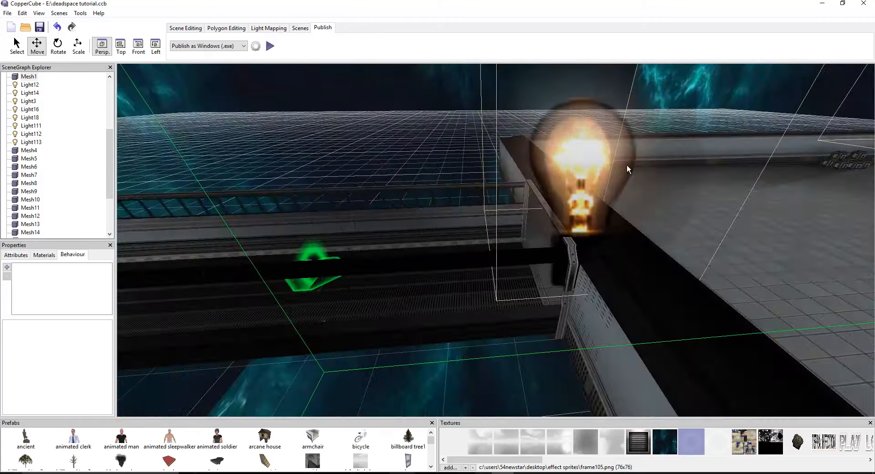
{"action": "right_click_drag", "start_coordinate": [627, 164], "coordinate": [619, 166]}
{"action": "mouse_move", "coordinate": [621, 165]}
{"action": "middle_mouse_down"}
{"action": "mouse_move", "coordinate": [620, 174]}
{"action": "mouse_move", "coordinate": [612, 158]}
{"action": "middle_mouse_up"}
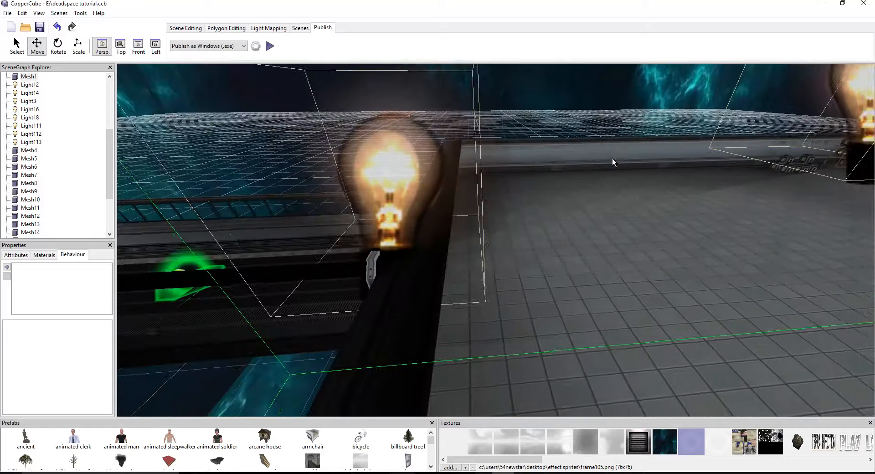
{"action": "right_click_drag", "start_coordinate": [612, 157], "coordinate": [526, 160]}
{"action": "mouse_move", "coordinate": [525, 160]}
{"action": "middle_mouse_down"}
{"action": "mouse_move", "coordinate": [502, 151]}
{"action": "mouse_move", "coordinate": [512, 154]}
{"action": "middle_mouse_up"}
{"action": "right_click_drag", "start_coordinate": [512, 154], "coordinate": [430, 138]}
{"action": "middle_click_drag", "start_coordinate": [581, 118], "coordinate": [537, 187]}
{"action": "scroll", "coordinate": [588, 205], "scroll_direction": "down", "scroll_amount": 5}
{"action": "scroll", "coordinate": [597, 191], "scroll_direction": "down", "scroll_amount": 4}
{"action": "scroll", "coordinate": [607, 168], "scroll_direction": "up", "scroll_amount": 2}
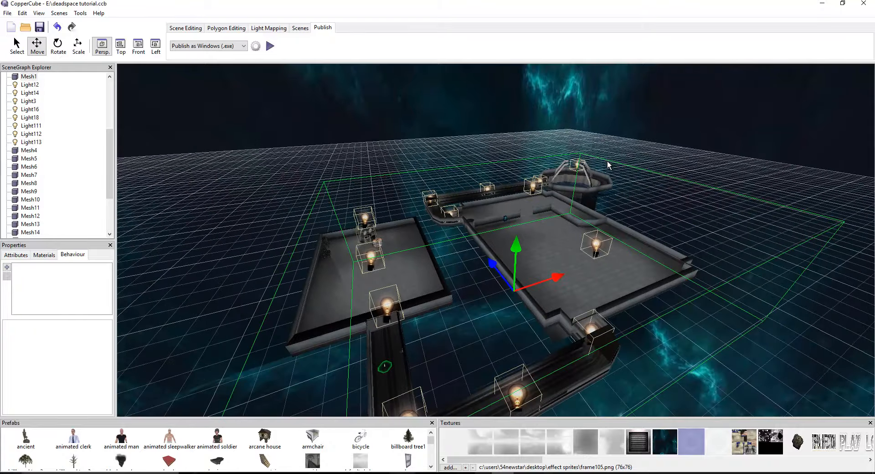